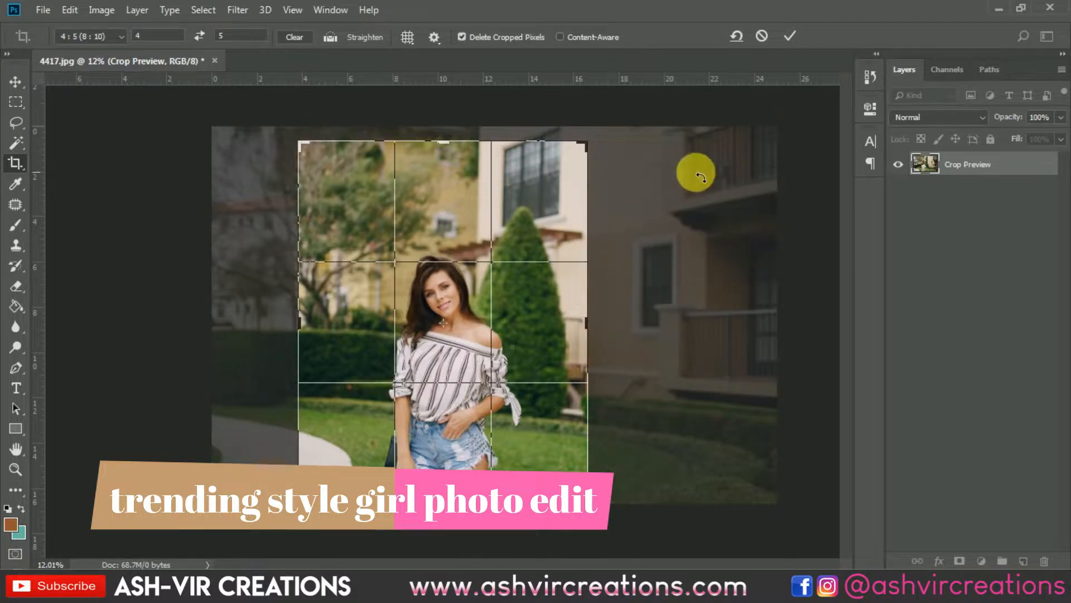
# Step: Apply the 4:5 portrait crop framing the woman in the photo
pyautogui.scroll(1, 552, 252)
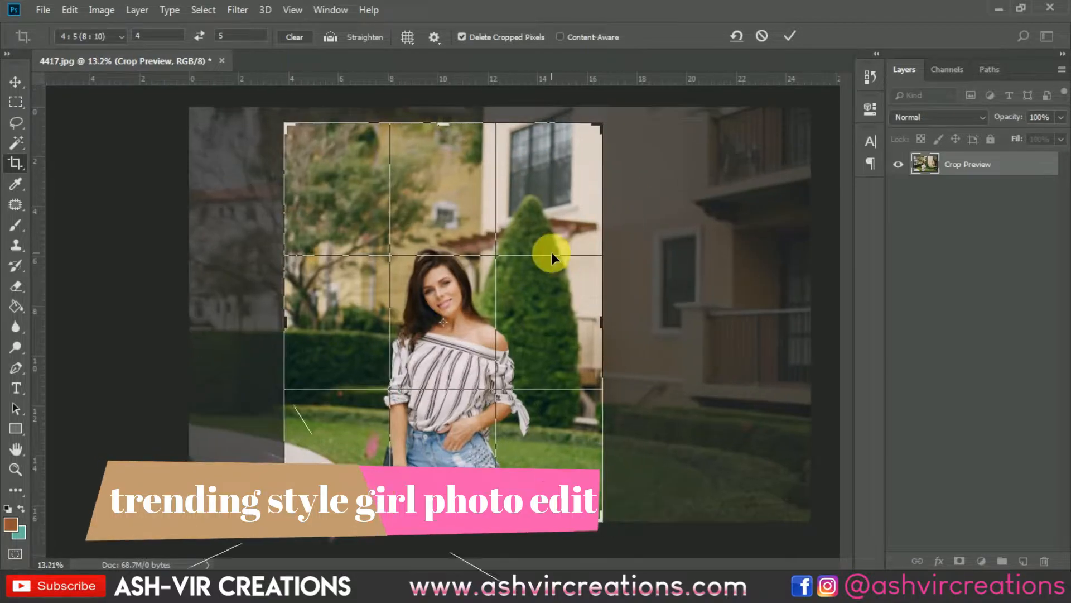
pyautogui.click(781, 40)
pyautogui.press('v')
pyautogui.scroll(1, 493, 252)
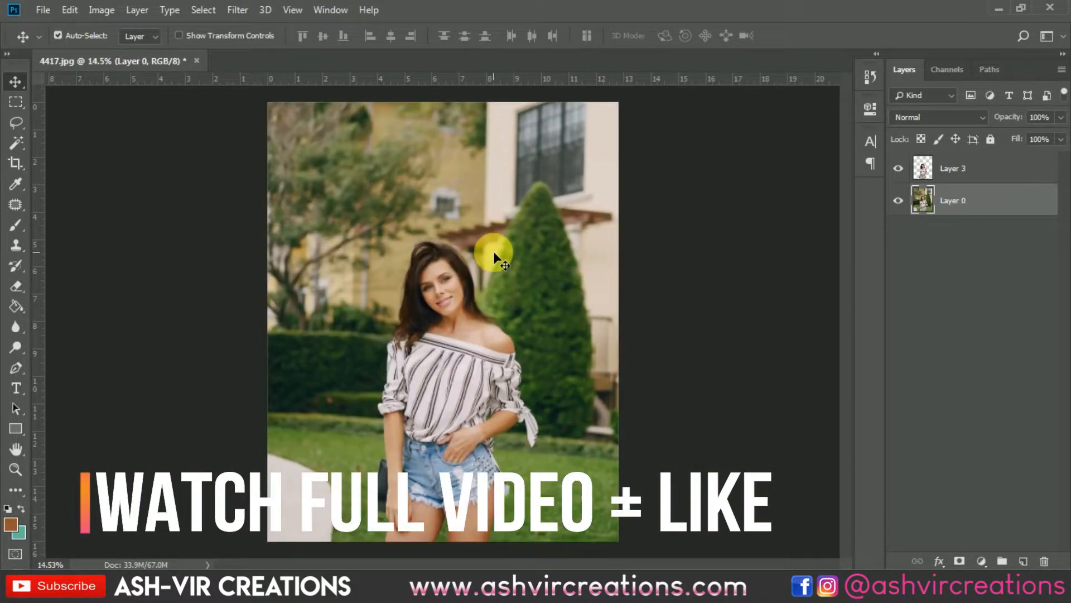
pyautogui.scroll(-1, 494, 252)
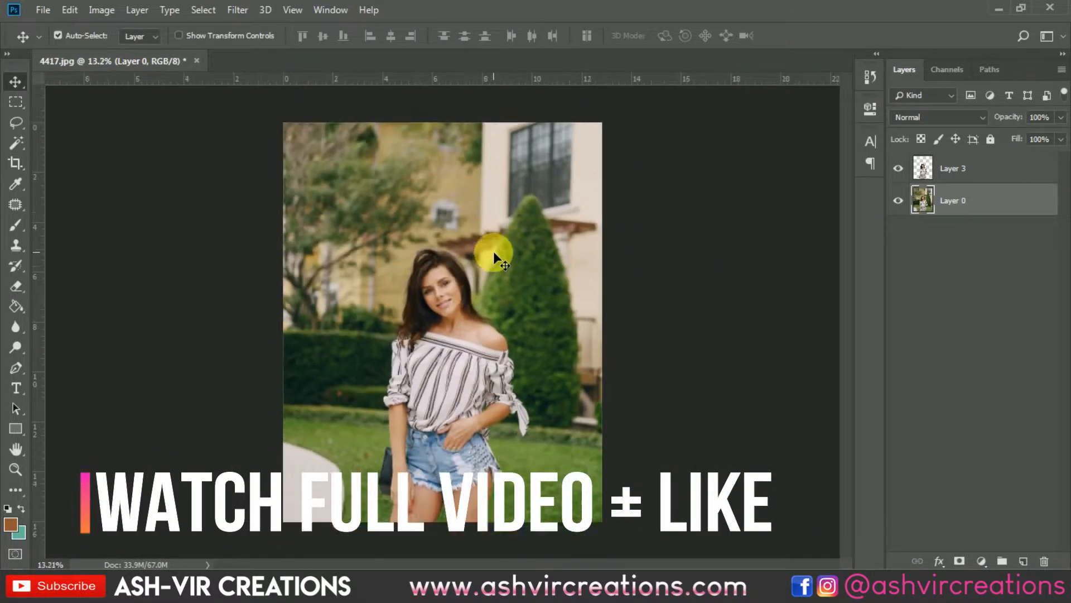
# Step: Select the woman on Layer 0 with the Quick Selection tool, covering her body, clothes, bag and hair
pyautogui.click(15, 139)
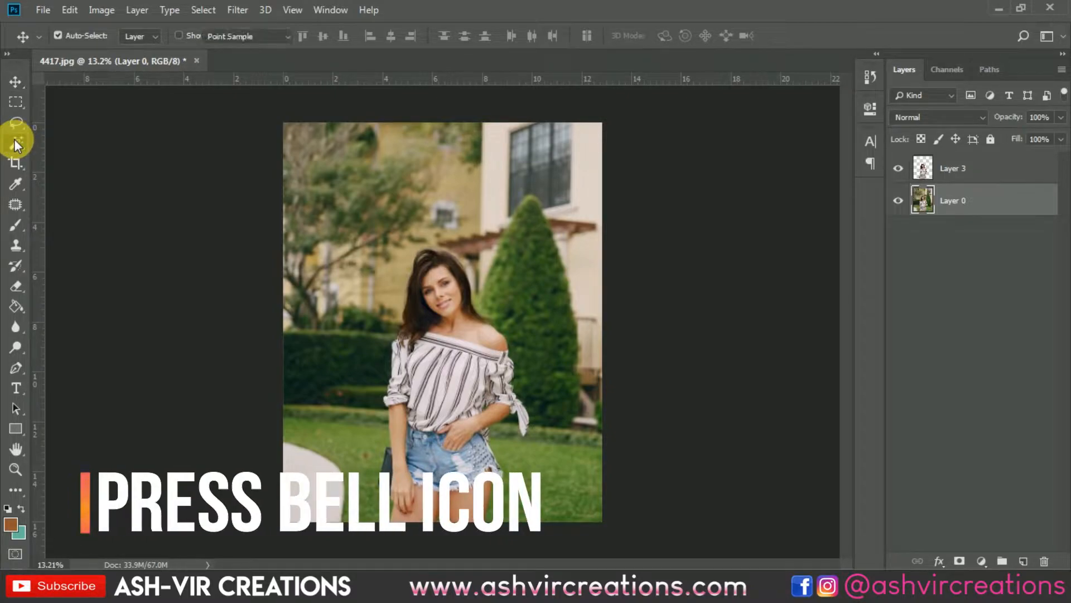
pyautogui.click(55, 143)
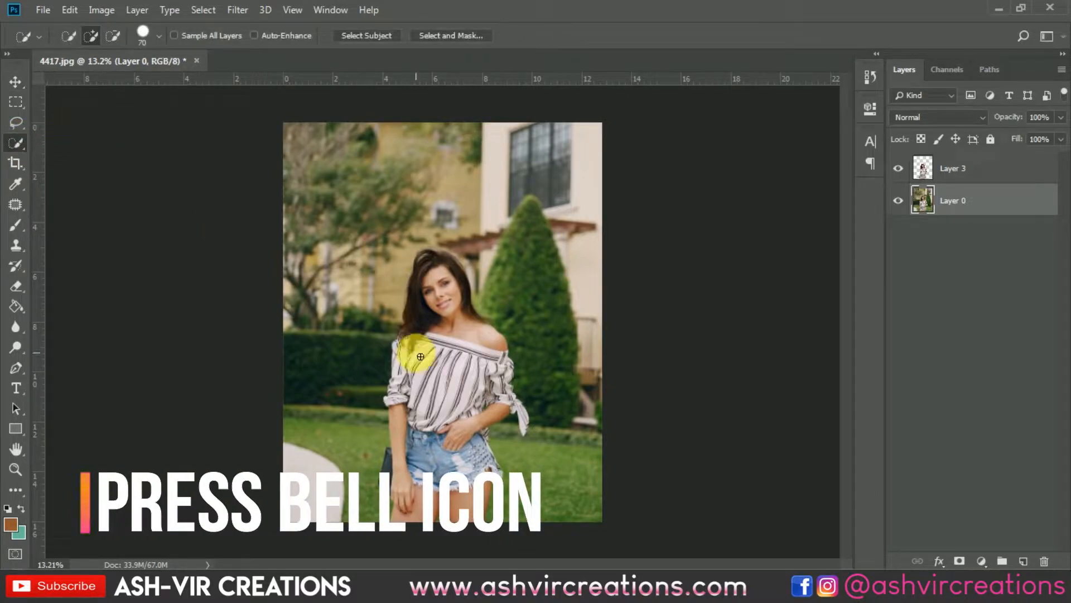
pyautogui.moveTo(472, 340)
pyautogui.mouseDown()
pyautogui.moveTo(423, 371)
pyautogui.moveTo(394, 411)
pyautogui.moveTo(389, 446)
pyautogui.mouseUp()
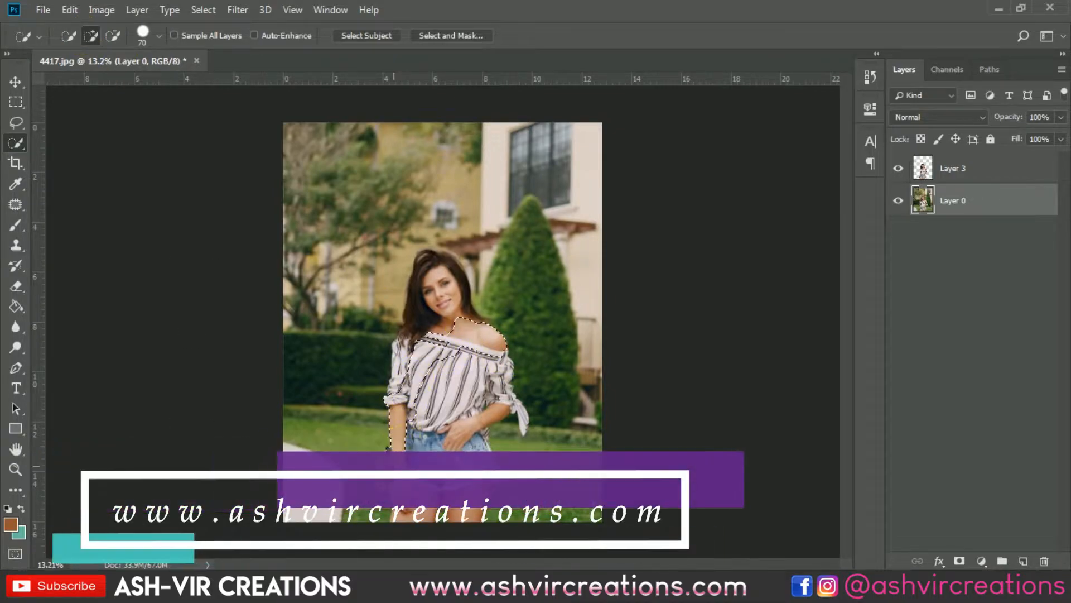
pyautogui.moveTo(407, 509)
pyautogui.mouseDown()
pyautogui.moveTo(496, 477)
pyautogui.moveTo(474, 424)
pyautogui.moveTo(515, 404)
pyautogui.moveTo(500, 353)
pyautogui.moveTo(482, 346)
pyautogui.moveTo(437, 400)
pyautogui.moveTo(439, 439)
pyautogui.moveTo(466, 380)
pyautogui.moveTo(429, 389)
pyautogui.moveTo(456, 344)
pyautogui.moveTo(430, 318)
pyautogui.moveTo(411, 330)
pyautogui.moveTo(438, 263)
pyautogui.moveTo(467, 304)
pyautogui.moveTo(446, 344)
pyautogui.moveTo(407, 371)
pyautogui.moveTo(403, 401)
pyautogui.moveTo(428, 329)
pyautogui.mouseUp()
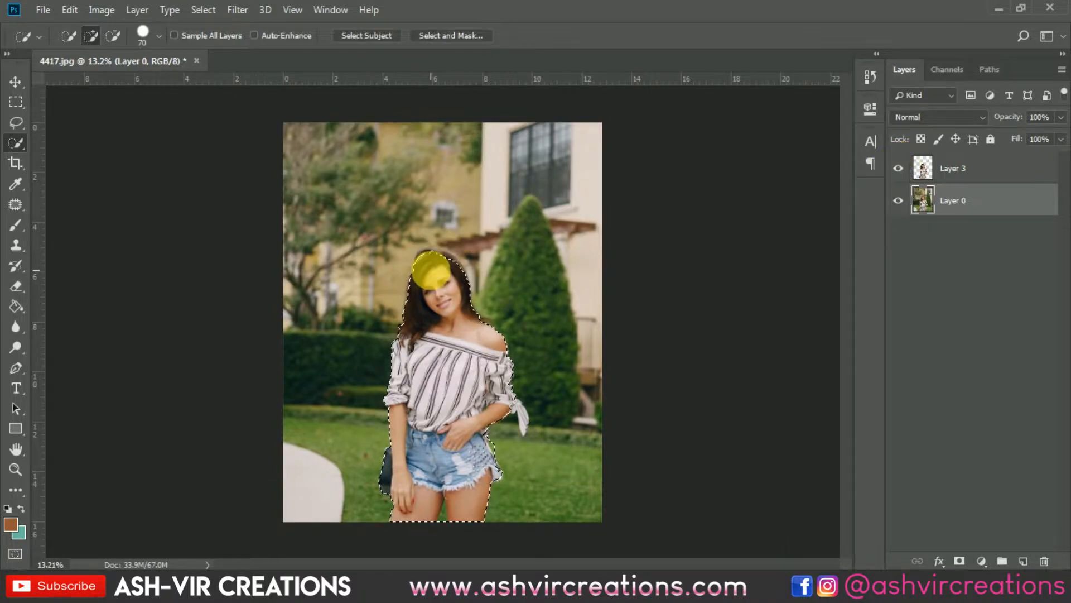
# Step: Refine the selection around the woman's hair edges in Select and Mask and apply it
pyautogui.rightClick(431, 271)
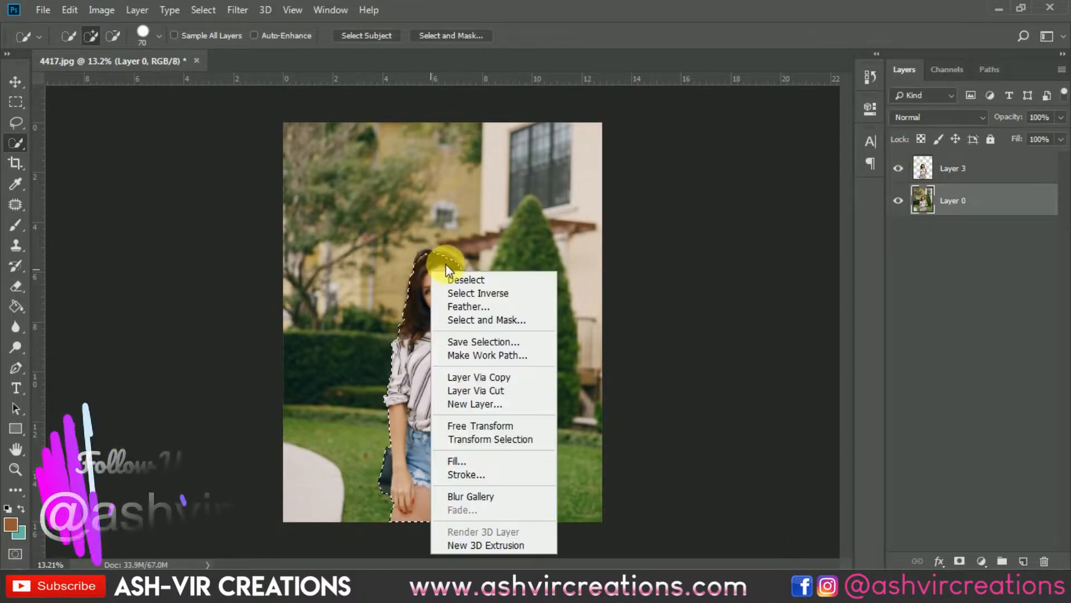
pyautogui.click(506, 323)
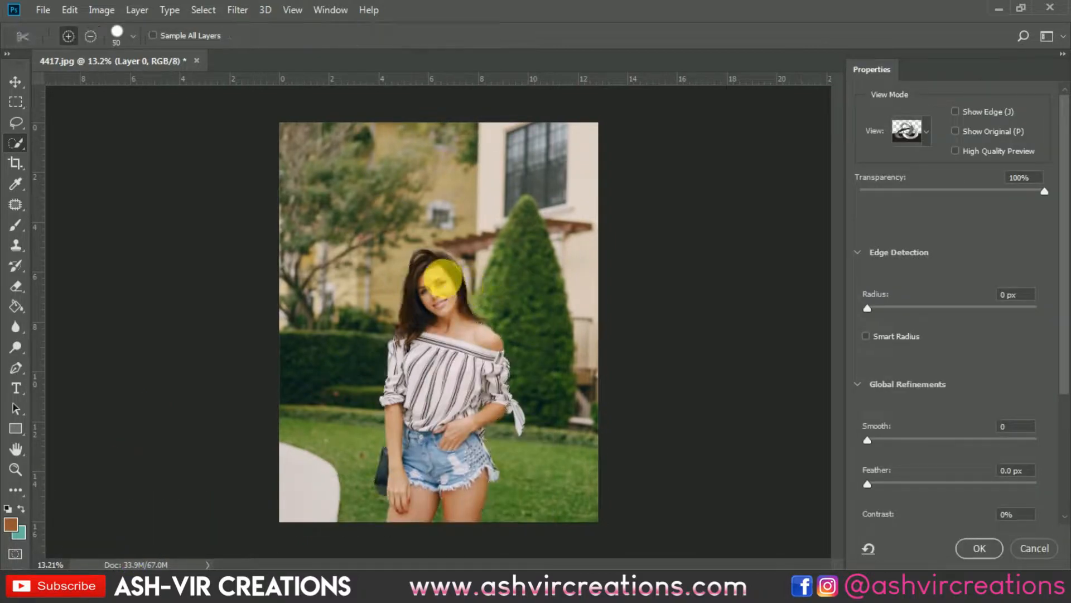
pyautogui.scroll(5, 427, 267)
pyautogui.scroll(2, 416, 248)
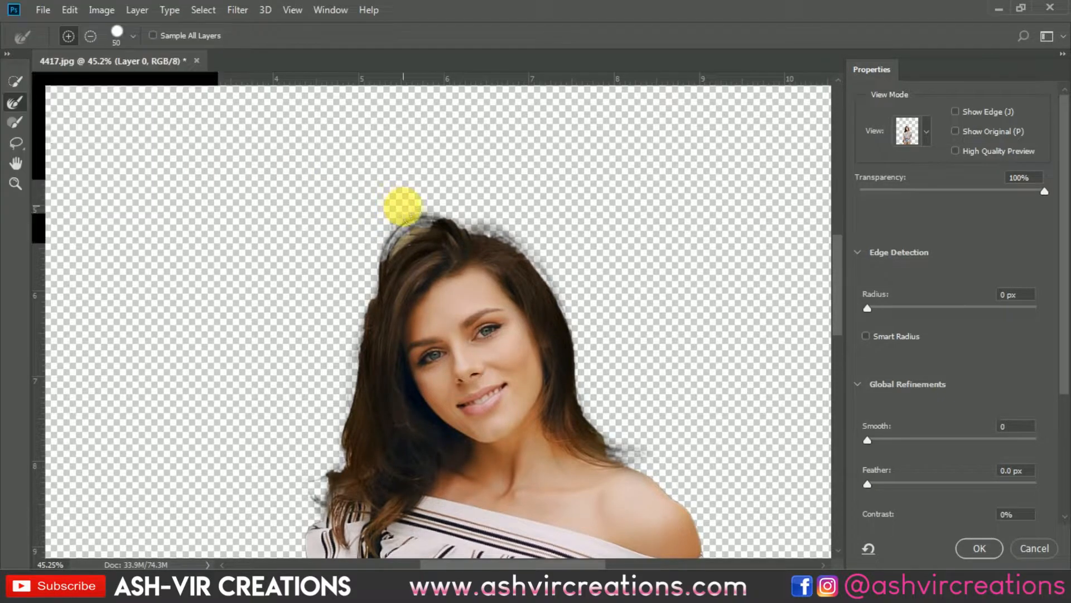
pyautogui.moveTo(391, 255)
pyautogui.mouseDown()
pyautogui.moveTo(414, 239)
pyautogui.moveTo(366, 297)
pyautogui.moveTo(388, 281)
pyautogui.moveTo(327, 512)
pyautogui.moveTo(375, 334)
pyautogui.moveTo(382, 254)
pyautogui.mouseUp()
pyautogui.moveTo(441, 200)
pyautogui.mouseDown()
pyautogui.moveTo(421, 246)
pyautogui.moveTo(484, 215)
pyautogui.moveTo(516, 231)
pyautogui.moveTo(482, 233)
pyautogui.moveTo(553, 252)
pyautogui.moveTo(568, 281)
pyautogui.moveTo(546, 275)
pyautogui.moveTo(582, 327)
pyautogui.moveTo(596, 432)
pyautogui.moveTo(594, 402)
pyautogui.moveTo(606, 435)
pyautogui.moveTo(662, 453)
pyautogui.moveTo(659, 466)
pyautogui.moveTo(635, 469)
pyautogui.moveTo(602, 439)
pyautogui.moveTo(527, 440)
pyautogui.moveTo(543, 435)
pyautogui.moveTo(556, 438)
pyautogui.moveTo(343, 459)
pyautogui.moveTo(331, 491)
pyautogui.moveTo(346, 481)
pyautogui.moveTo(328, 487)
pyautogui.moveTo(323, 509)
pyautogui.moveTo(309, 502)
pyautogui.moveTo(358, 450)
pyautogui.moveTo(385, 232)
pyautogui.moveTo(423, 209)
pyautogui.moveTo(461, 209)
pyautogui.moveTo(426, 240)
pyautogui.moveTo(416, 231)
pyautogui.moveTo(537, 239)
pyautogui.moveTo(616, 285)
pyautogui.mouseUp()
pyautogui.click(965, 561)
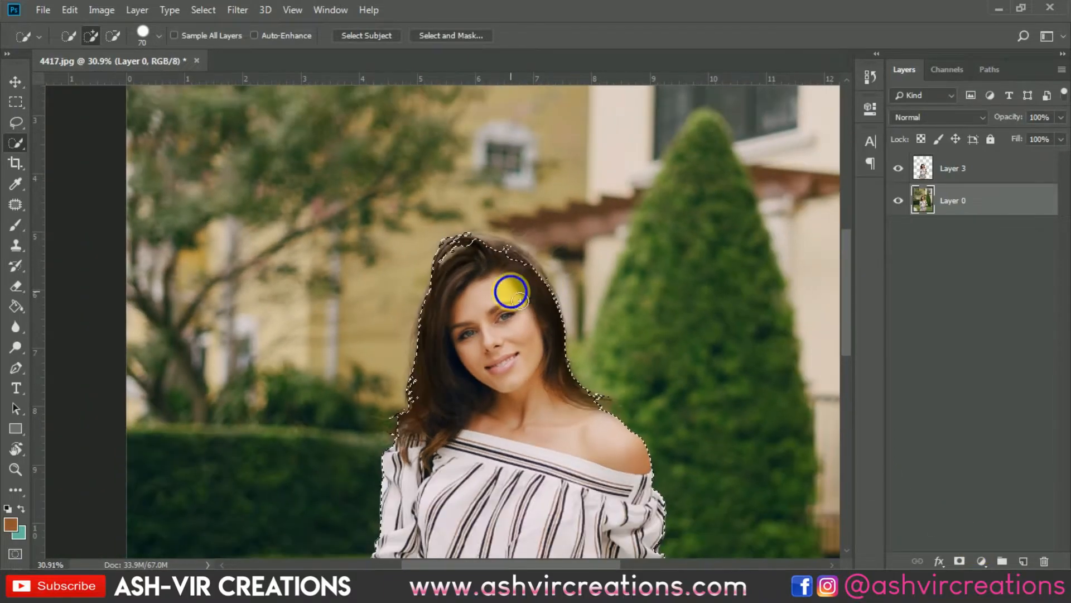
# Step: Copy the selected woman to a new layer and hide the original photo on Layer 0
pyautogui.rightClick(511, 291)
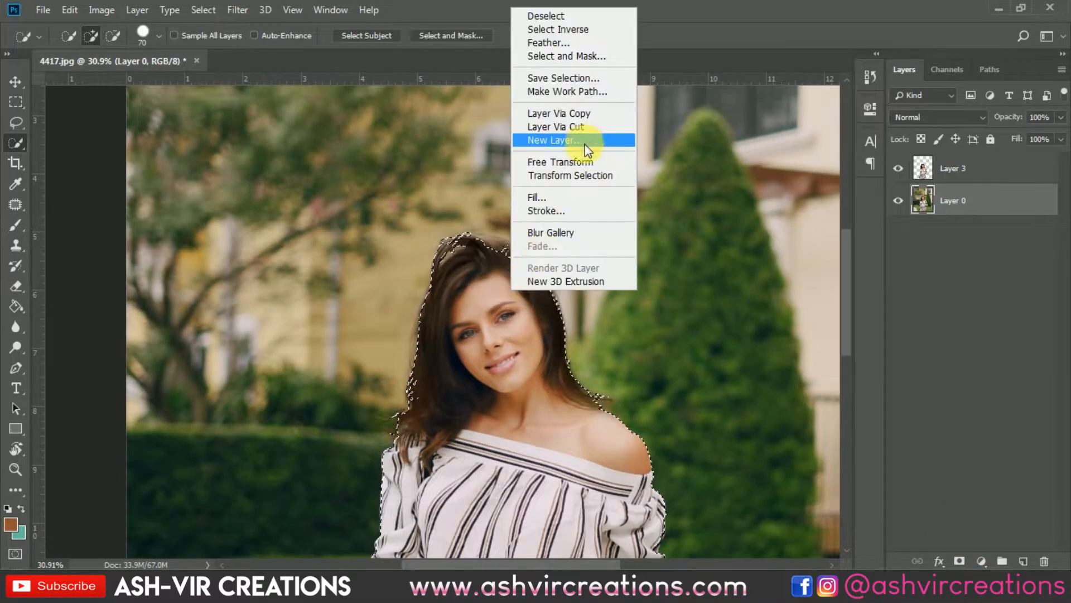
pyautogui.click(590, 112)
pyautogui.click(900, 233)
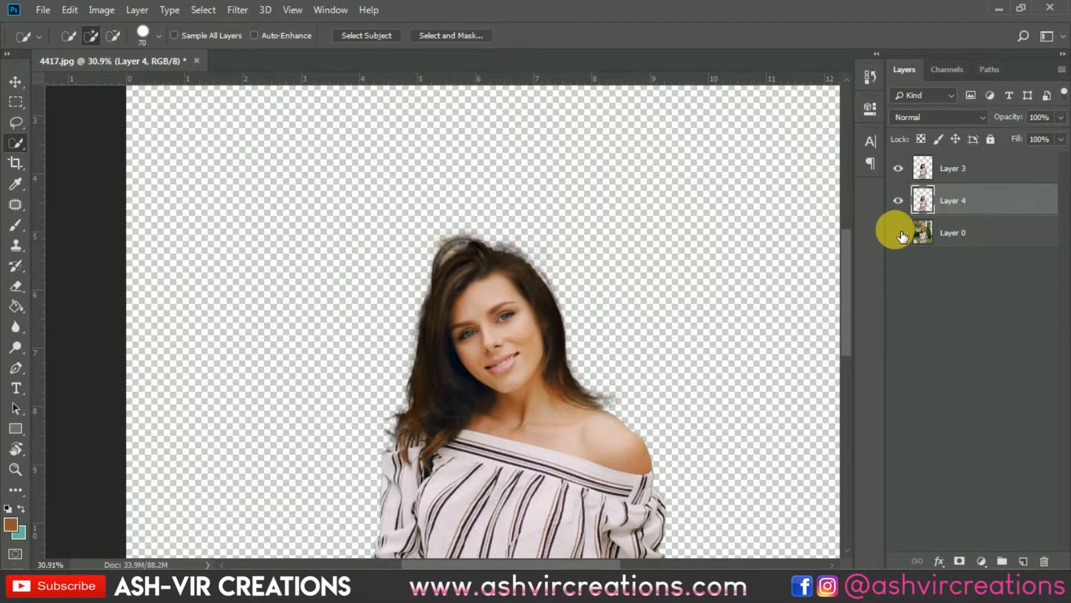
# Step: Delete the new cut-out layer and toggle Layer 0's visibility to check the cut-out on Layer 3
pyautogui.press('Delete')
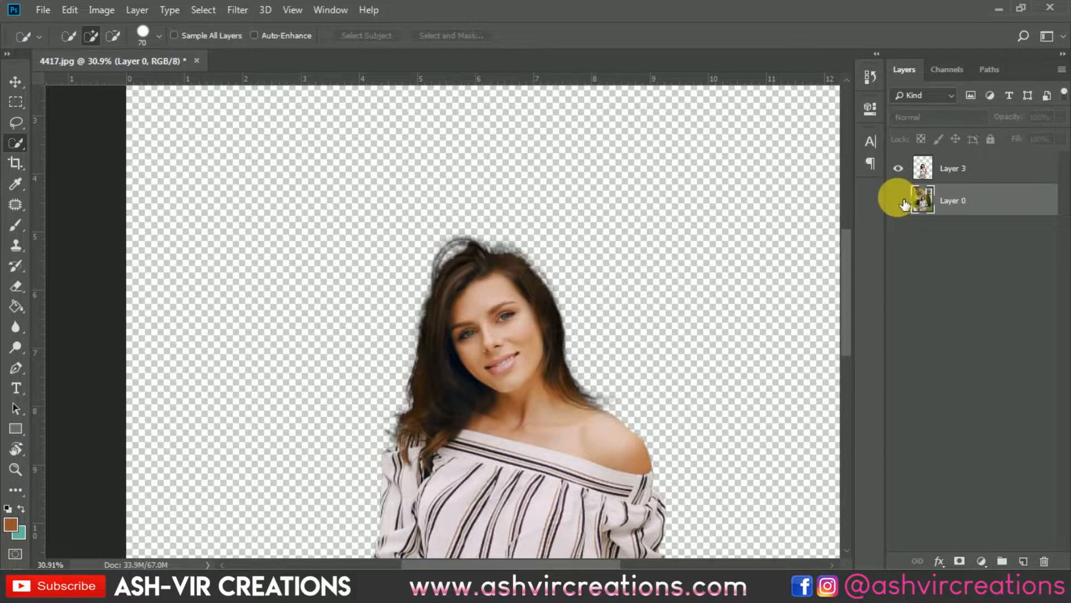
pyautogui.click(898, 200)
pyautogui.click(899, 201)
pyautogui.scroll(-4, 688, 253)
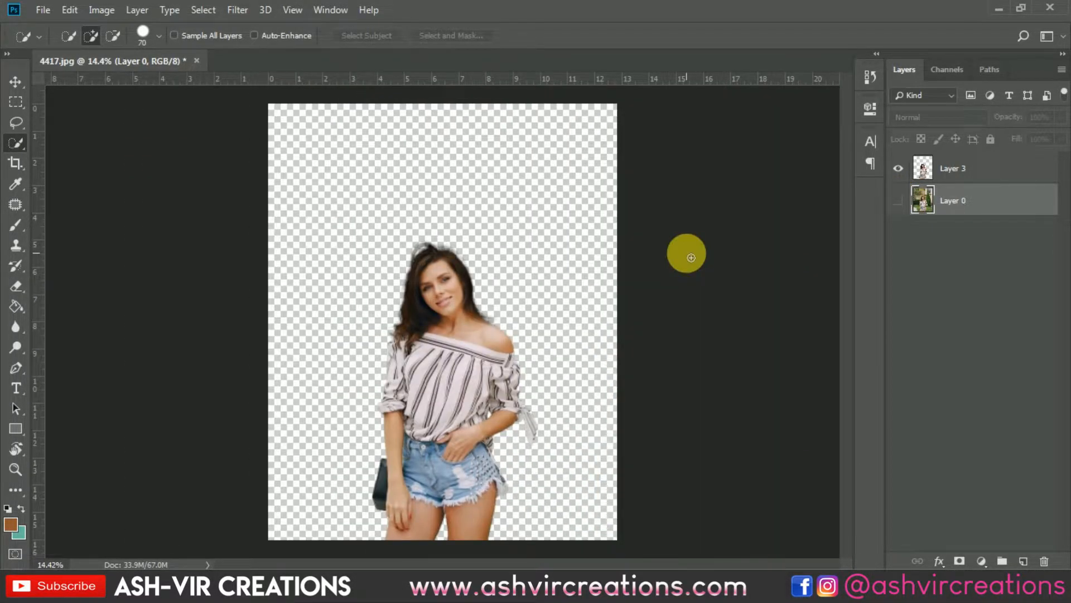
# Step: Bring back the deleted cut-out Layer 4 and hide it to inspect the cut-out on Layer 3
pyautogui.hotkey('ctrl', 'j')
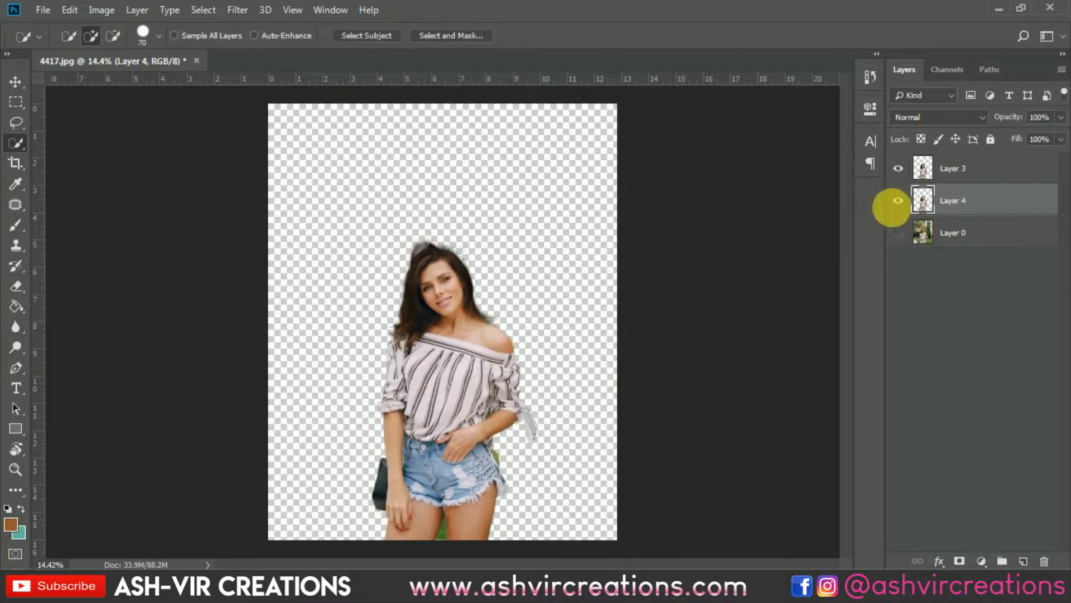
pyautogui.click(907, 202)
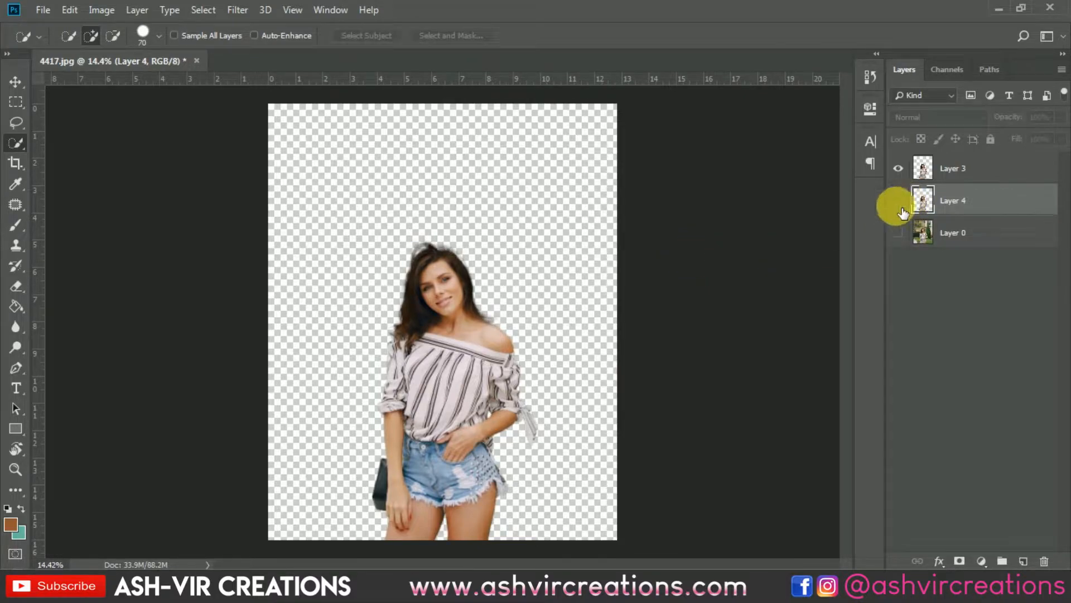
pyautogui.scroll(-2, 455, 421)
pyautogui.scroll(3, 463, 388)
pyautogui.press('v')
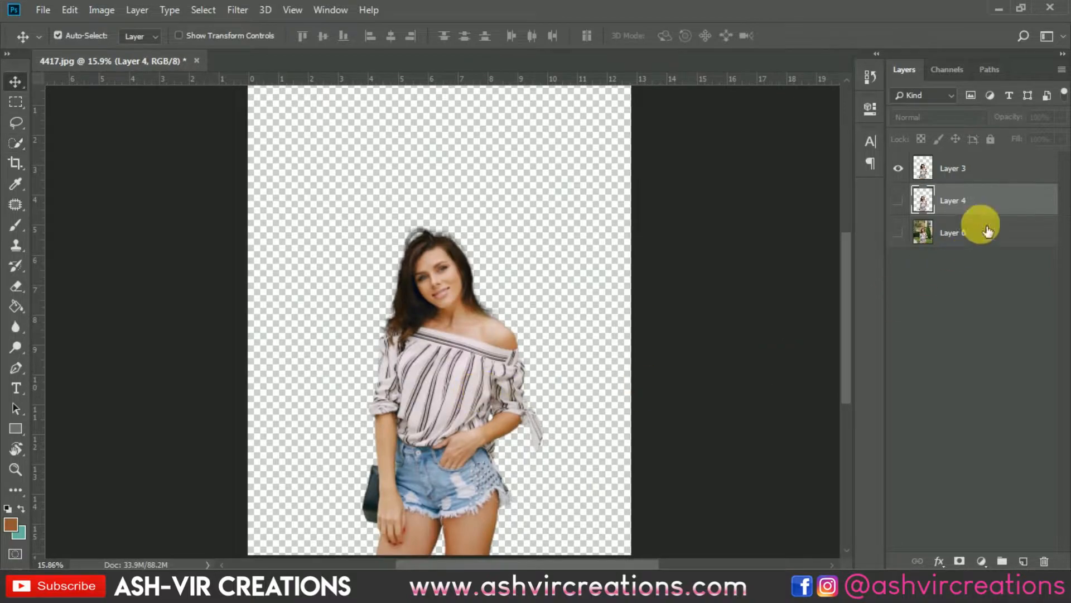
# Step: Delete the Layer 4 cut-out and compare Layer 0 with the Layer 3 cut-out, leaving Layer 0 hidden
pyautogui.click(898, 232)
pyautogui.press('Delete')
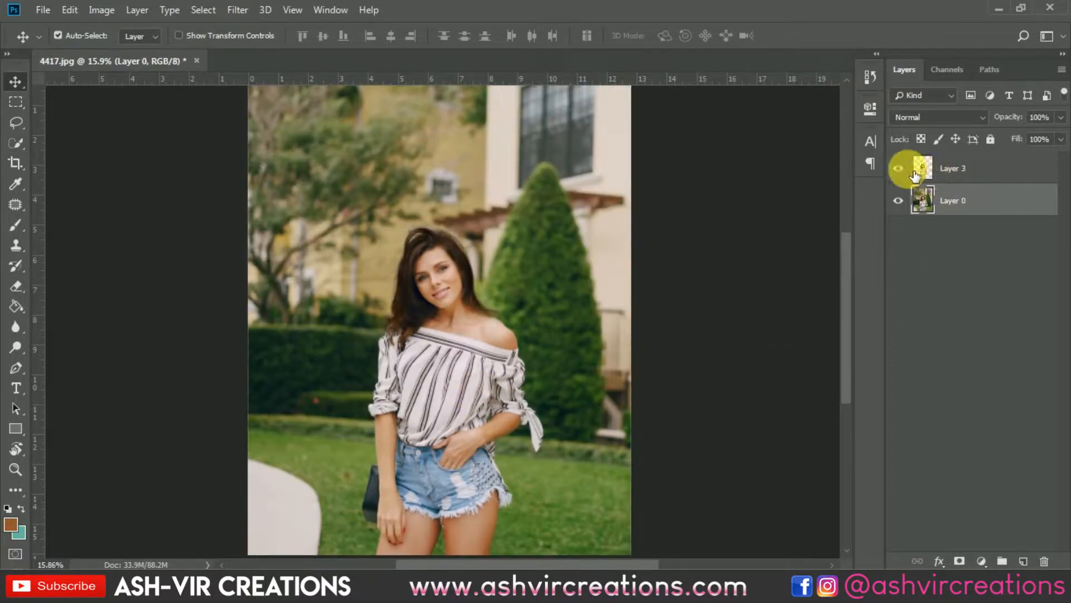
pyautogui.click(900, 202)
pyautogui.click(899, 202)
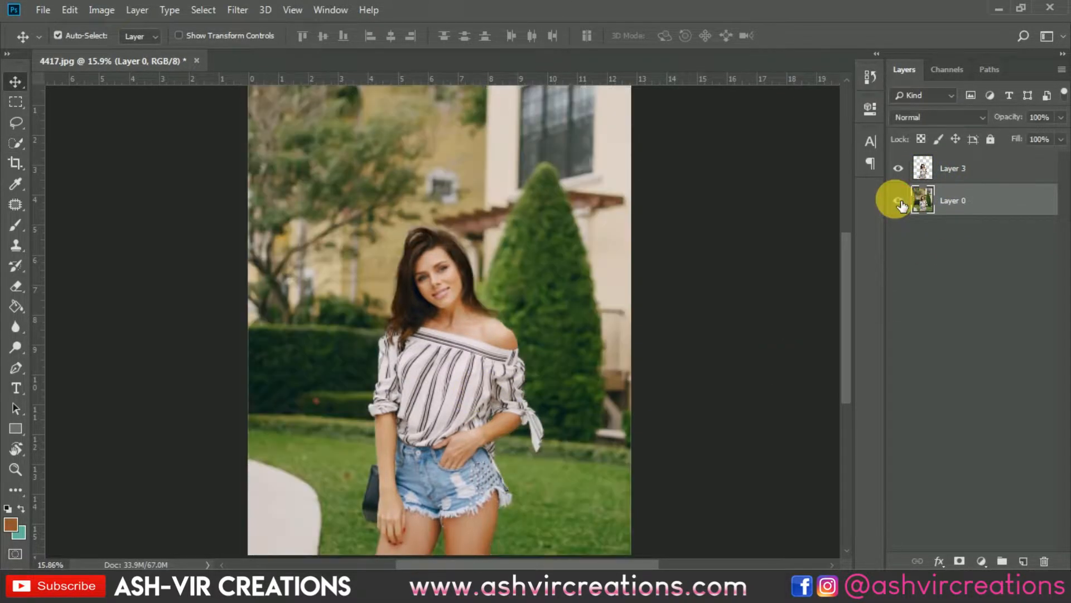
pyautogui.click(899, 202)
pyautogui.click(899, 202)
pyautogui.click(900, 202)
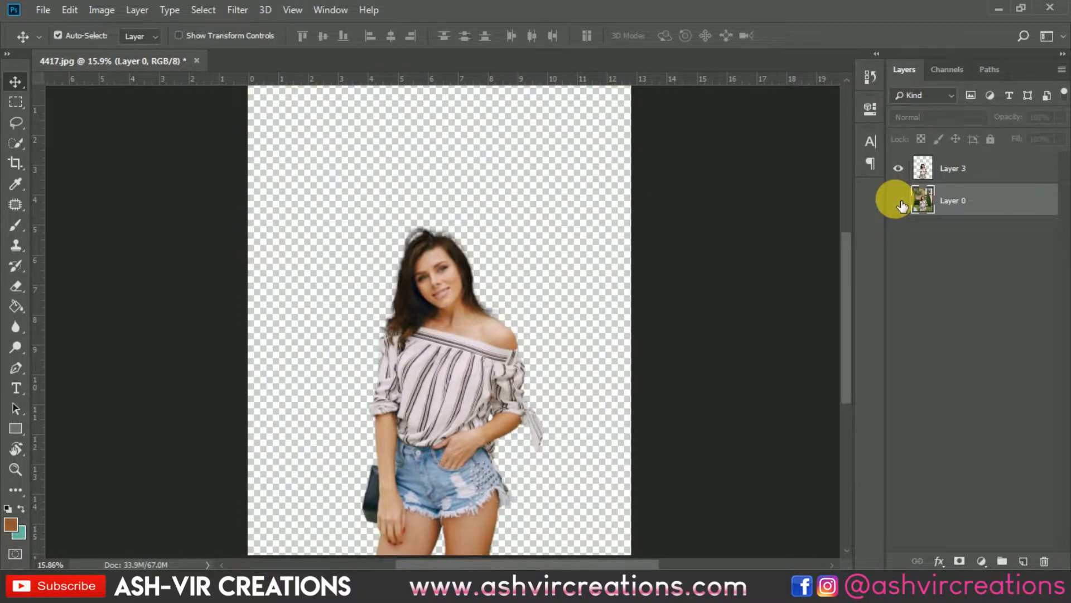
# Step: Open the background image szfb from the Desktop folder
pyautogui.click(47, 15)
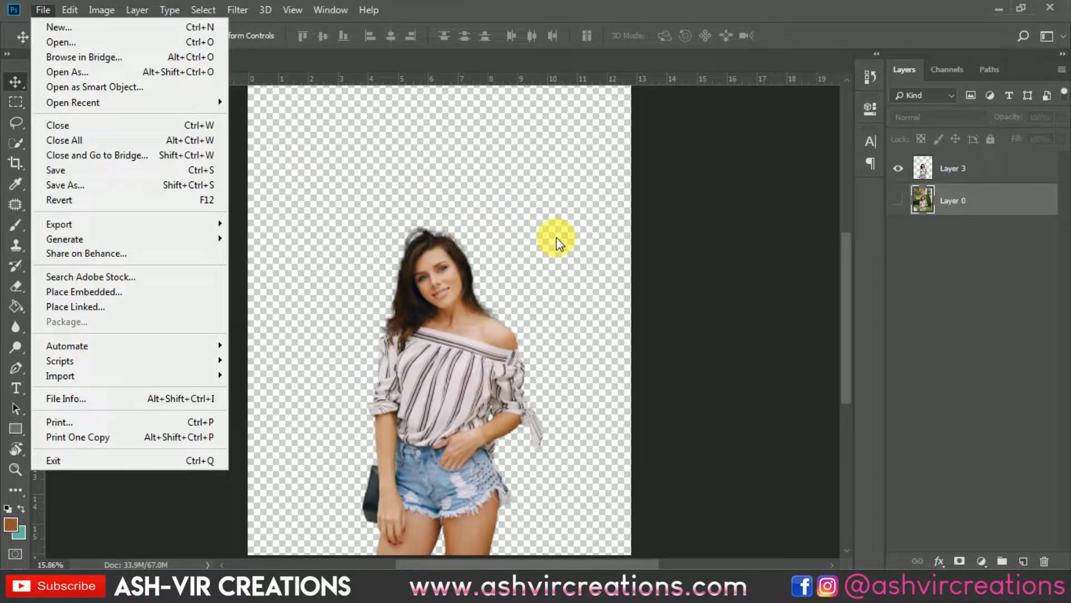
pyautogui.hotkey('ctrl', 'o')
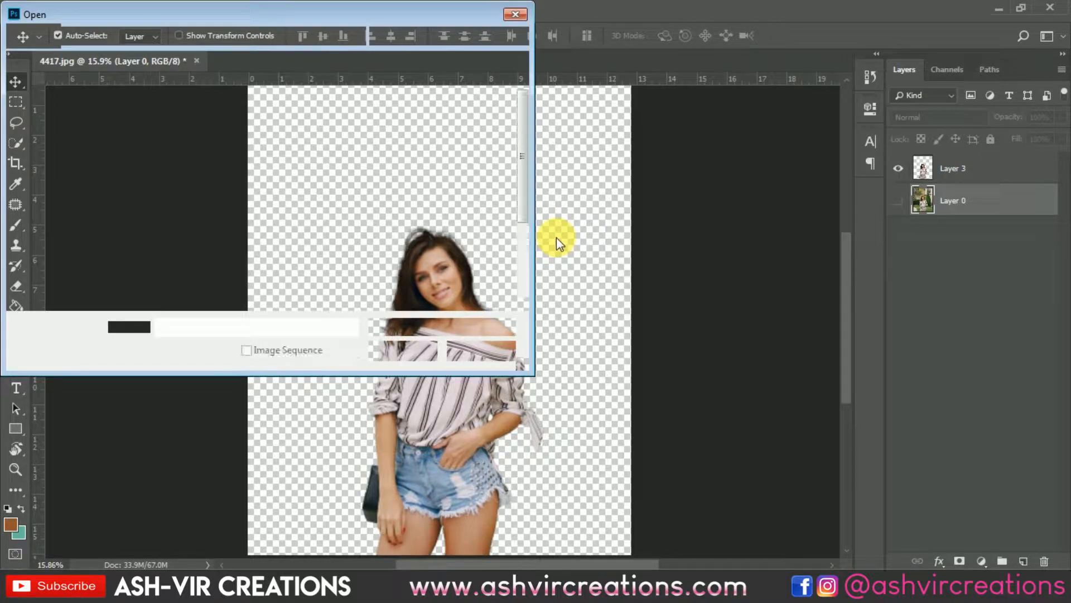
pyautogui.scroll(-3, 526, 232)
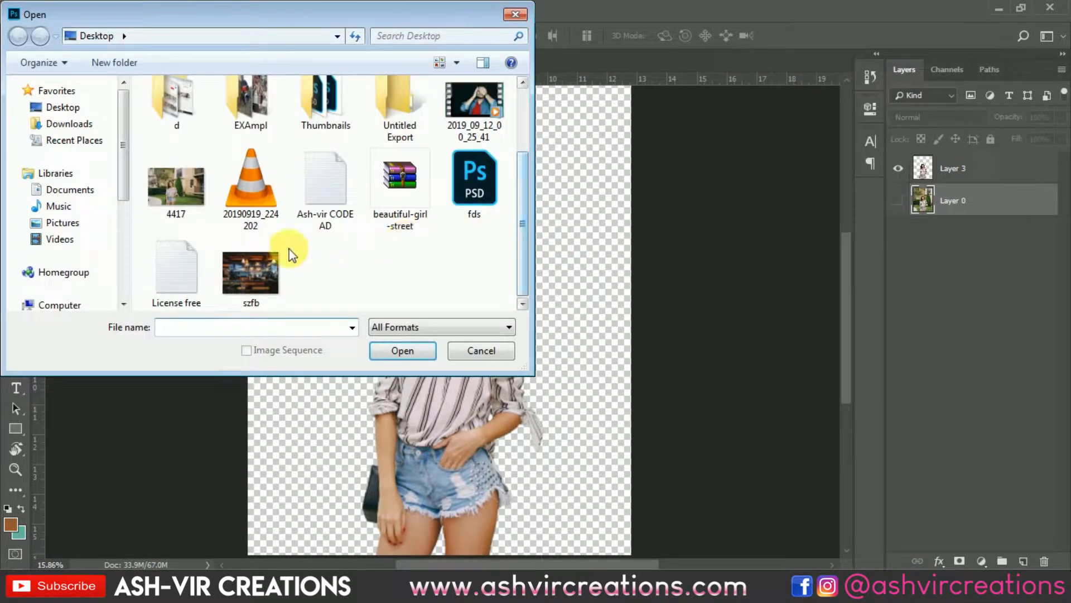
pyautogui.doubleClick(254, 256)
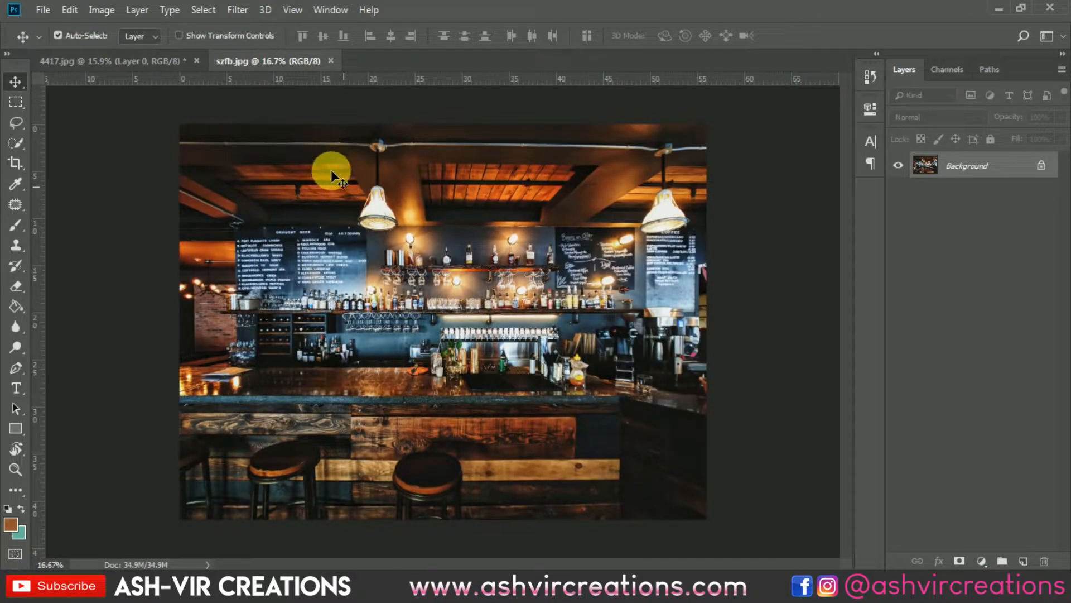
# Step: Bring the bar photo into the 4417.jpg document behind the woman and align it with the canvas's lower edge
pyautogui.moveTo(168, 62); pyautogui.dragTo(423, 211)
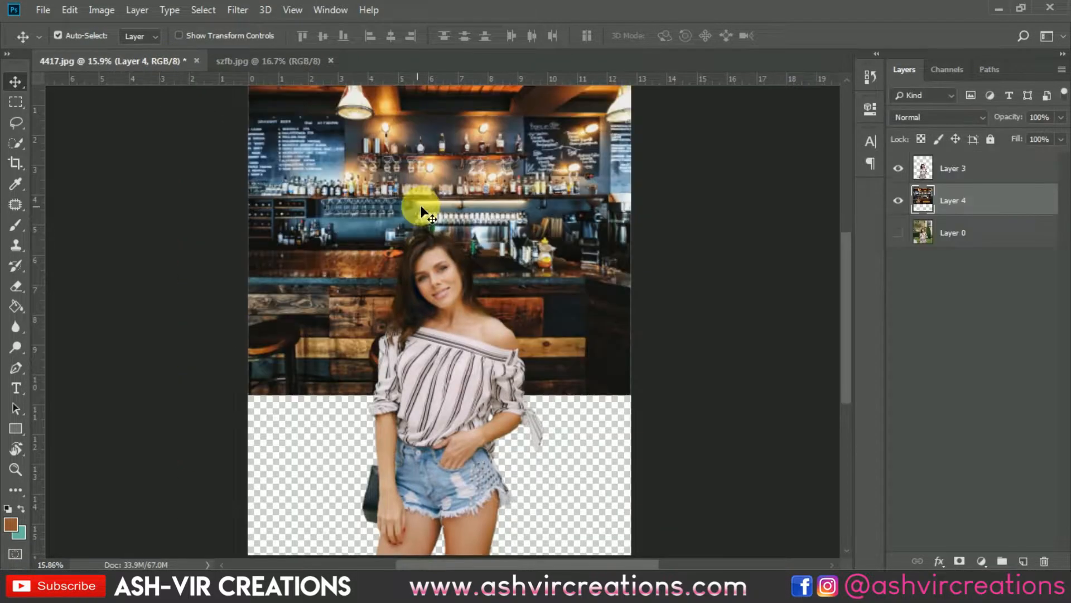
pyautogui.moveTo(480, 174); pyautogui.dragTo(454, 275)
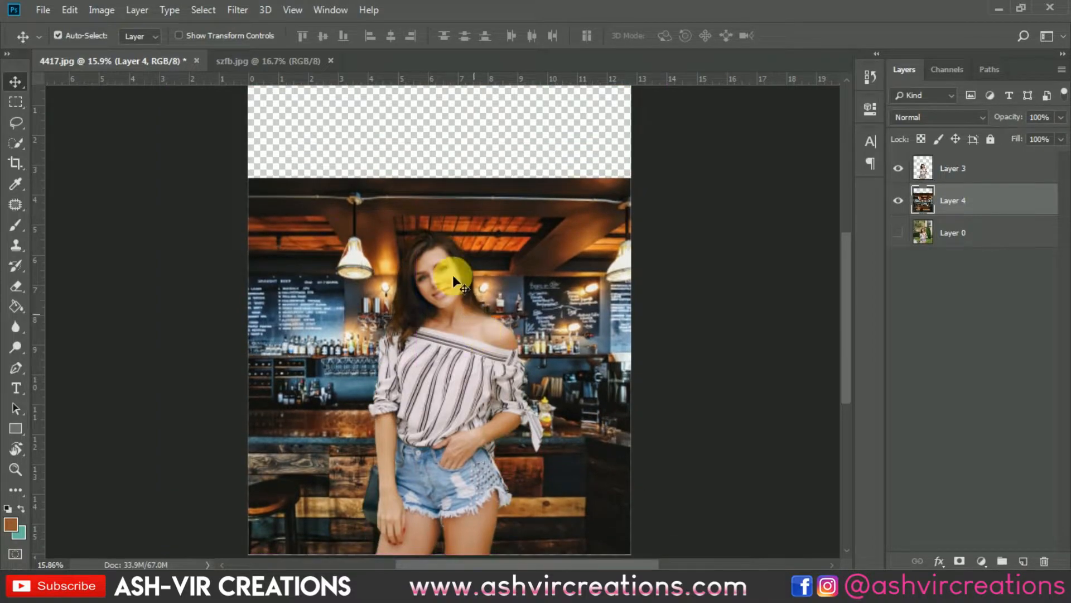
# Step: Free-transform the bar background to about 148% so it fills the canvas, and shift it left behind the woman
pyautogui.click(73, 11)
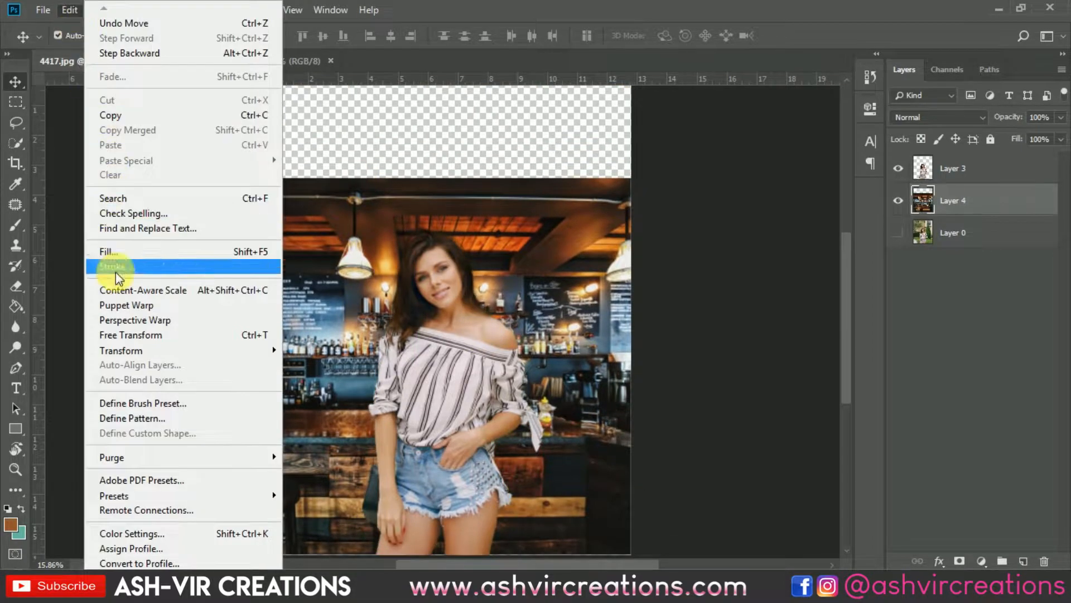
pyautogui.click(123, 327)
pyautogui.scroll(-2, 602, 232)
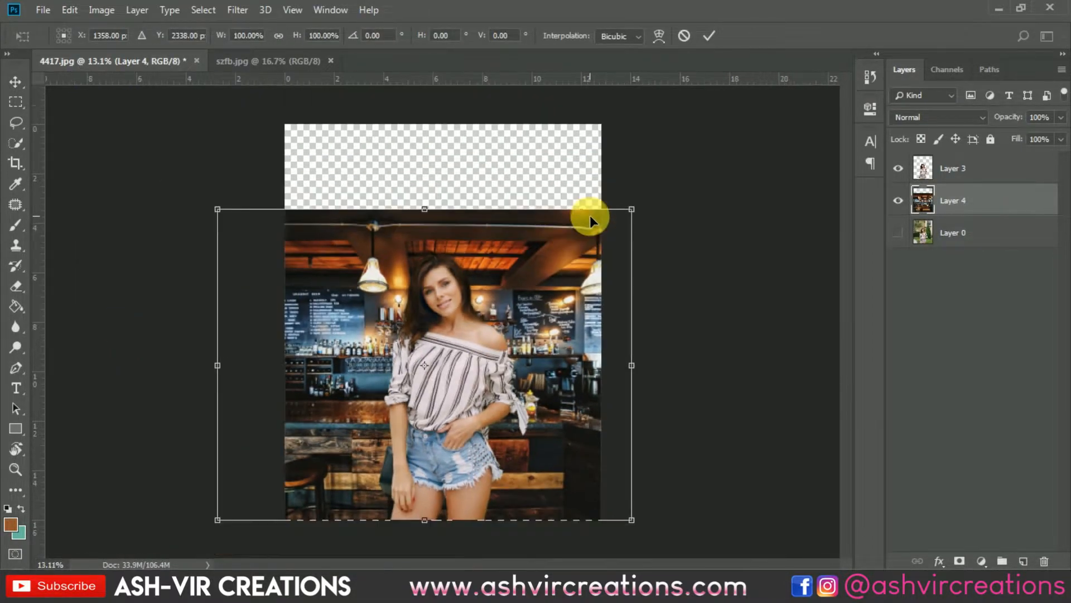
pyautogui.moveTo(632, 210); pyautogui.dragTo(829, 60)
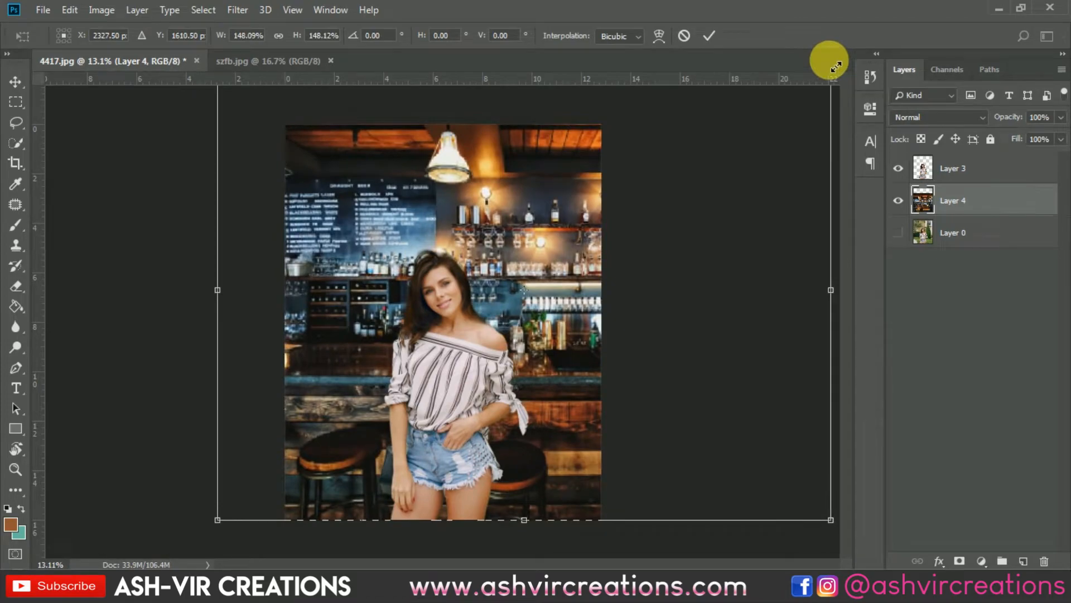
pyautogui.scroll(1, 598, 182)
pyautogui.moveTo(536, 220); pyautogui.dragTo(387, 226)
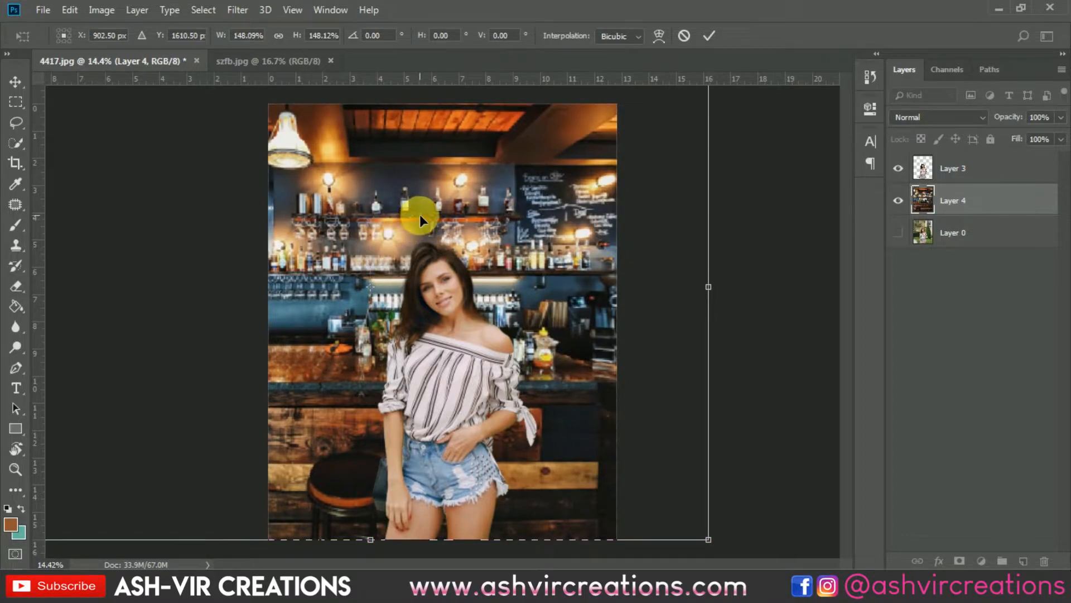
pyautogui.press('Return')
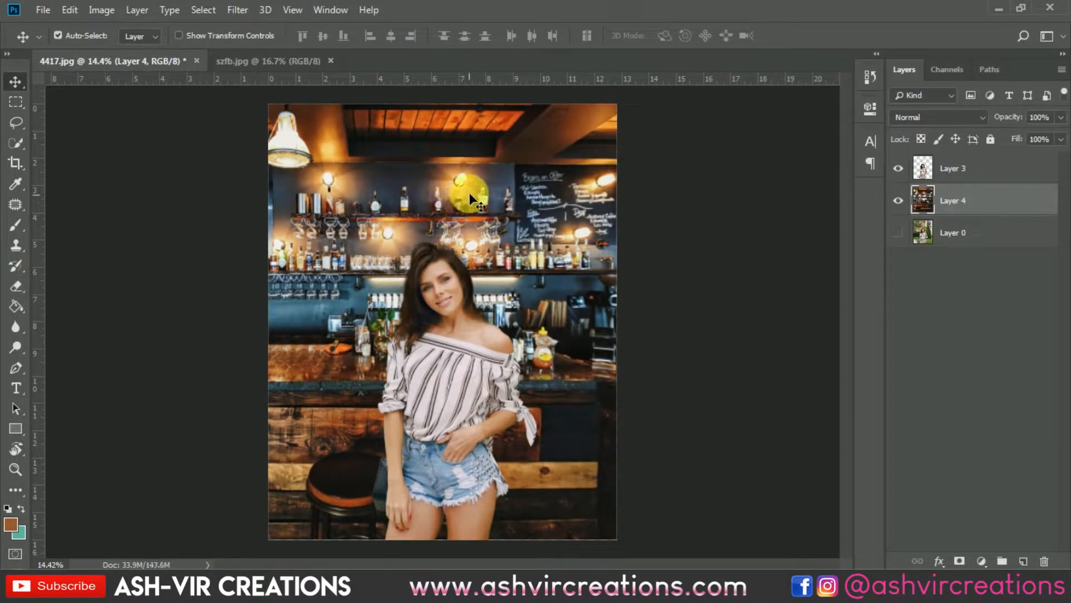
# Step: Nudge the bar background slightly to the right behind the woman and check the composition
pyautogui.moveTo(472, 192); pyautogui.dragTo(499, 192)
pyautogui.scroll(2, 480, 247)
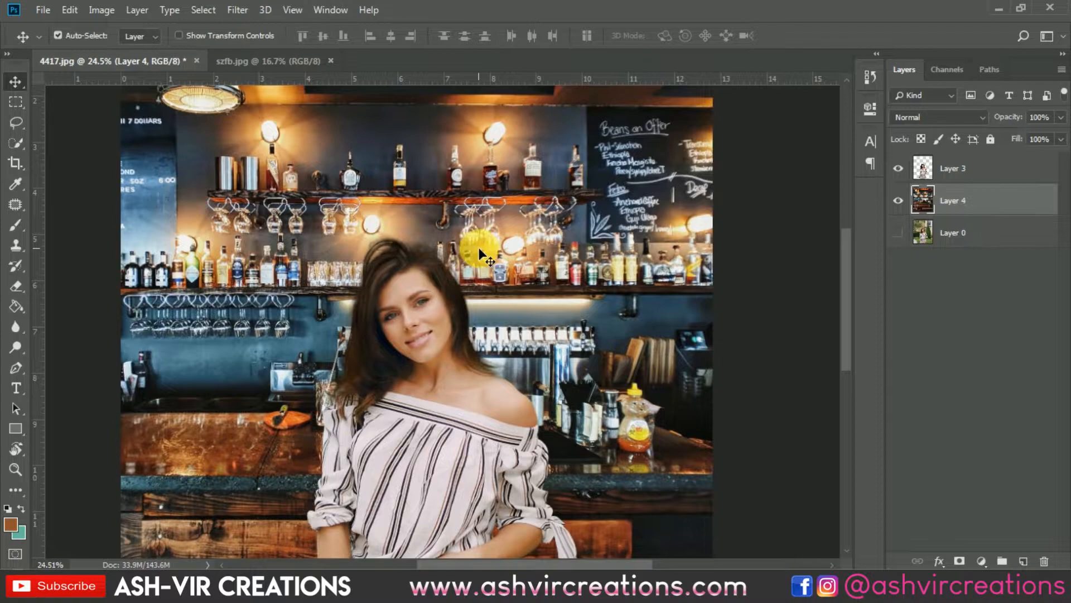
pyautogui.scroll(-2, 451, 228)
pyautogui.scroll(-1, 449, 229)
pyautogui.scroll(1, 449, 229)
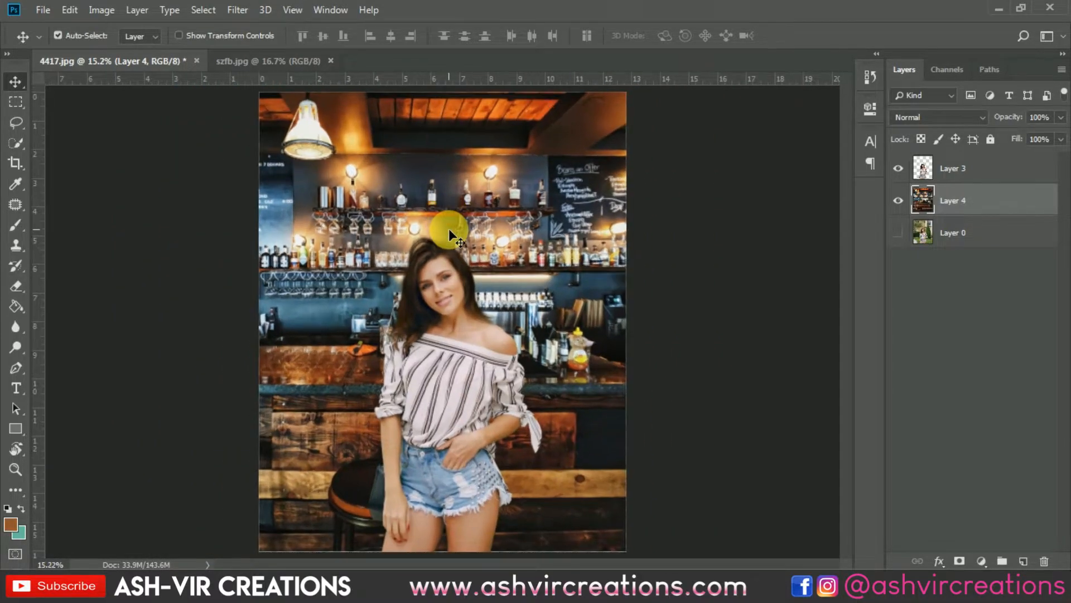
# Step: Crop the document to its existing 4:5 frame, deleting the bar background pixels that extend beyond the canvas
pyautogui.click(15, 163)
pyautogui.click(431, 184)
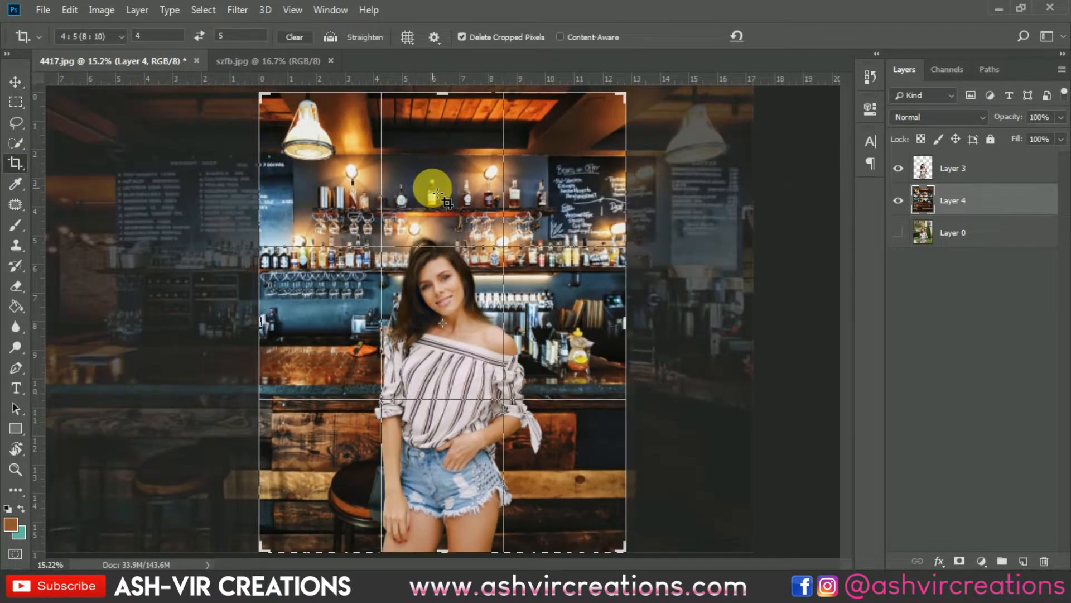
pyautogui.click(787, 35)
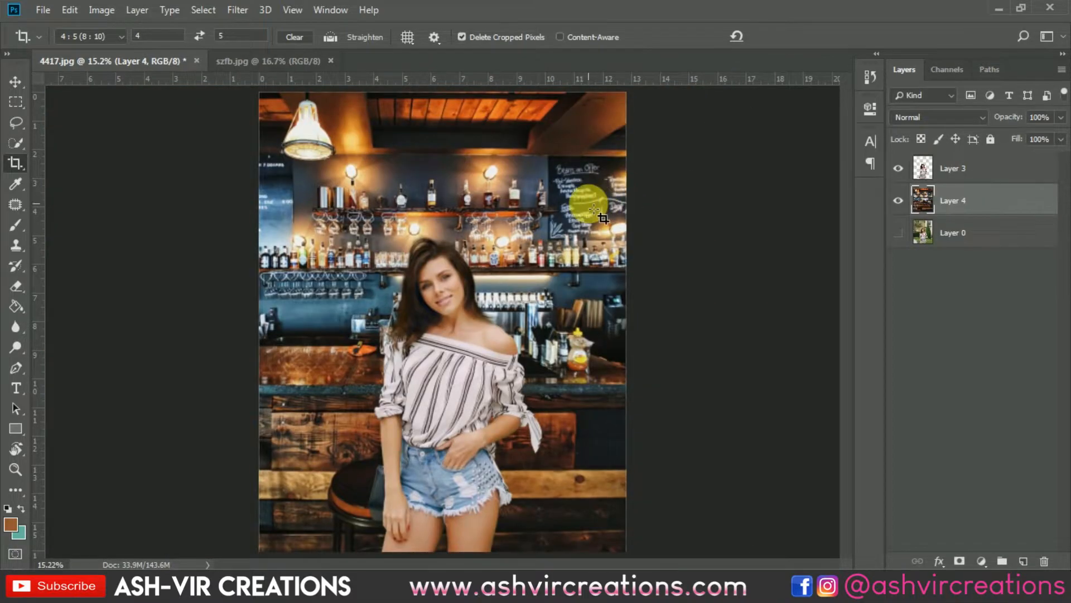
pyautogui.press('v')
pyautogui.scroll(-1, 593, 225)
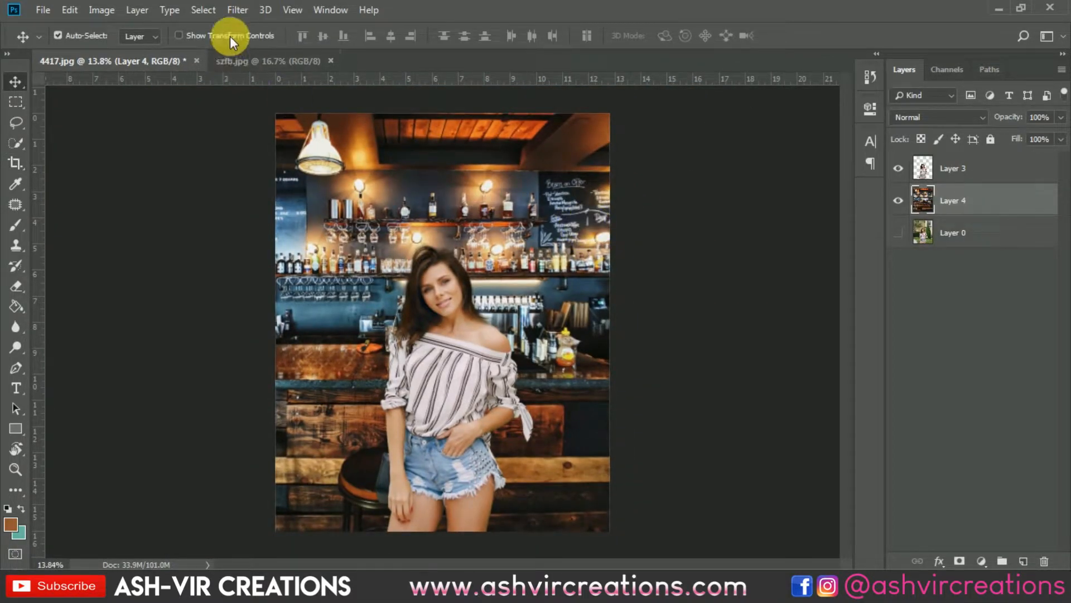
# Step: Start a Tilt-Shift blur on the bar background, centre it on the woman's thighs, and adjust the upper focus and transition lines
pyautogui.click(240, 13)
pyautogui.moveTo(267, 202)
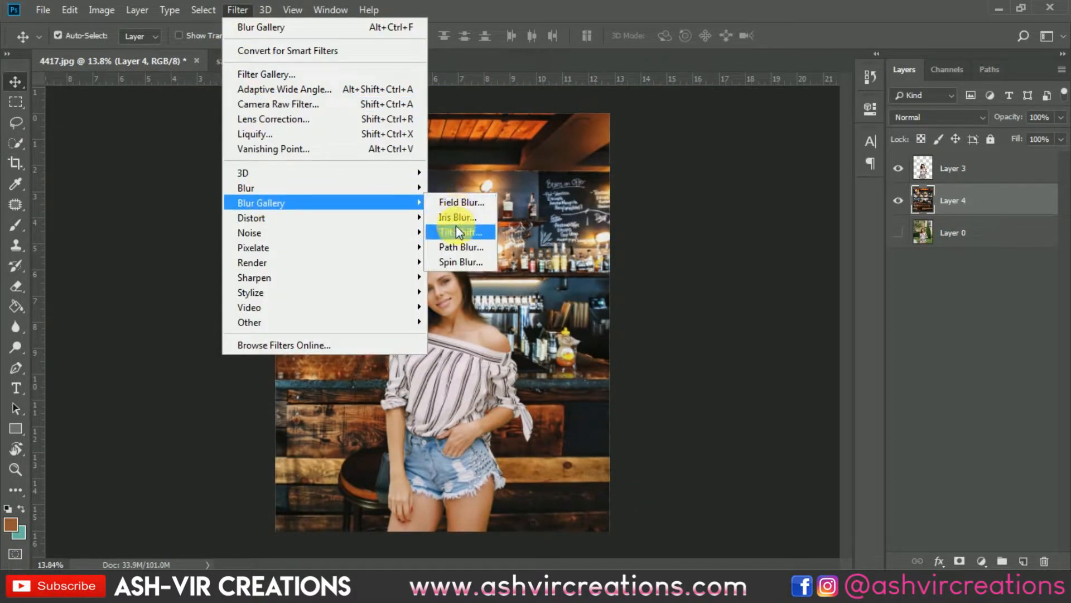
pyautogui.click(456, 230)
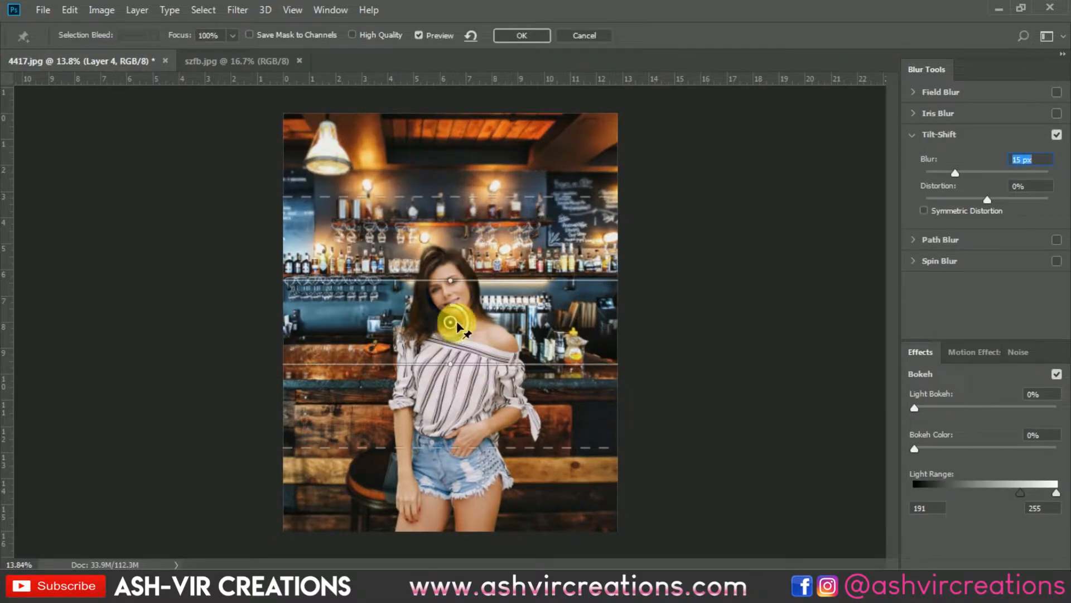
pyautogui.moveTo(450, 322); pyautogui.dragTo(451, 491)
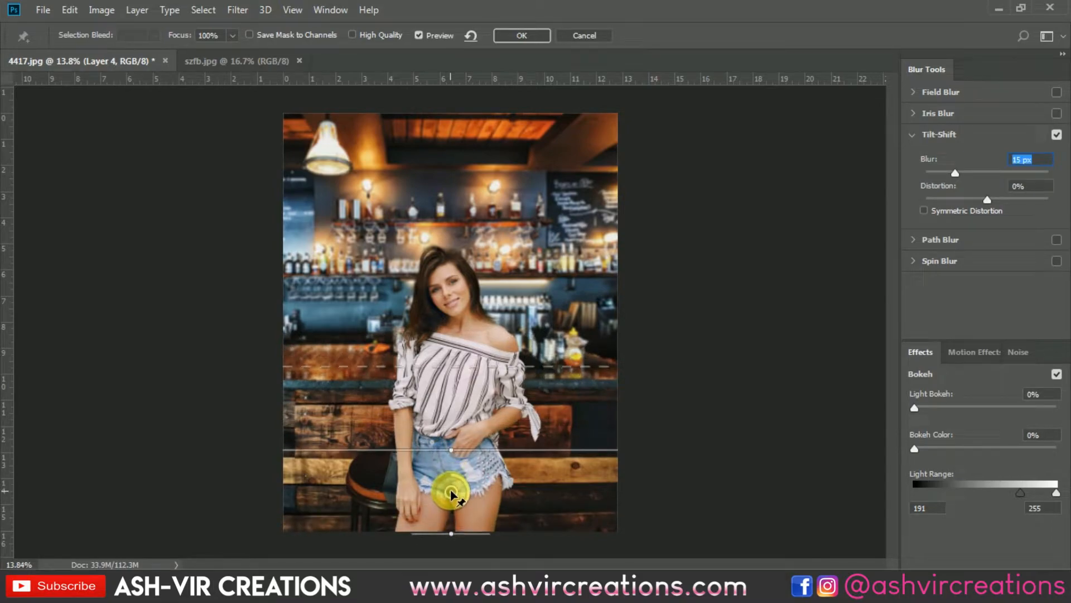
pyautogui.moveTo(509, 378); pyautogui.dragTo(513, 360)
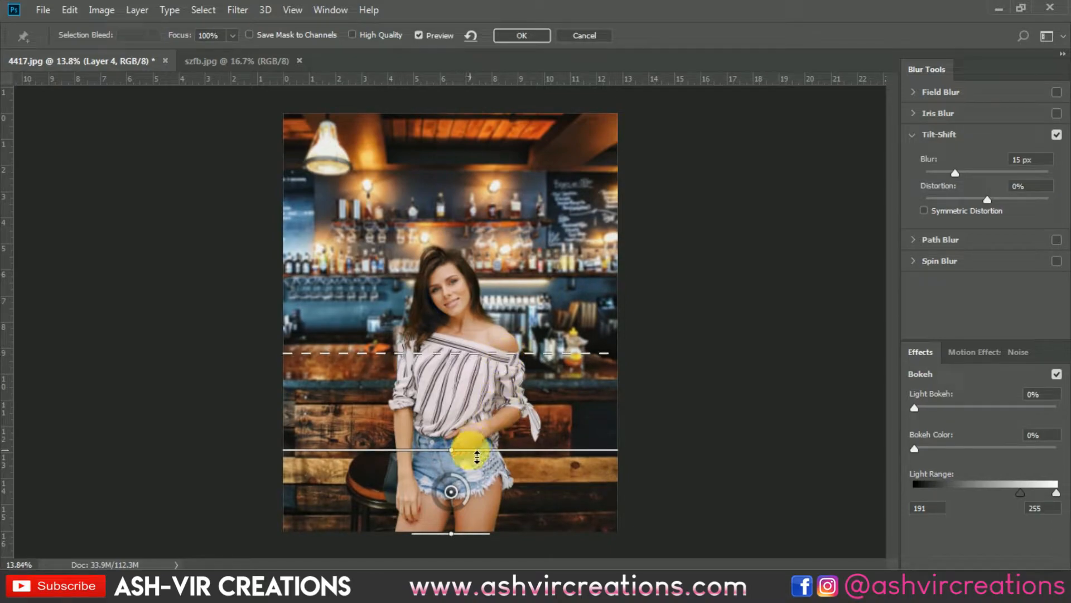
pyautogui.moveTo(477, 457)
pyautogui.mouseDown()
pyautogui.moveTo(479, 427)
pyautogui.moveTo(478, 437)
pyautogui.mouseUp()
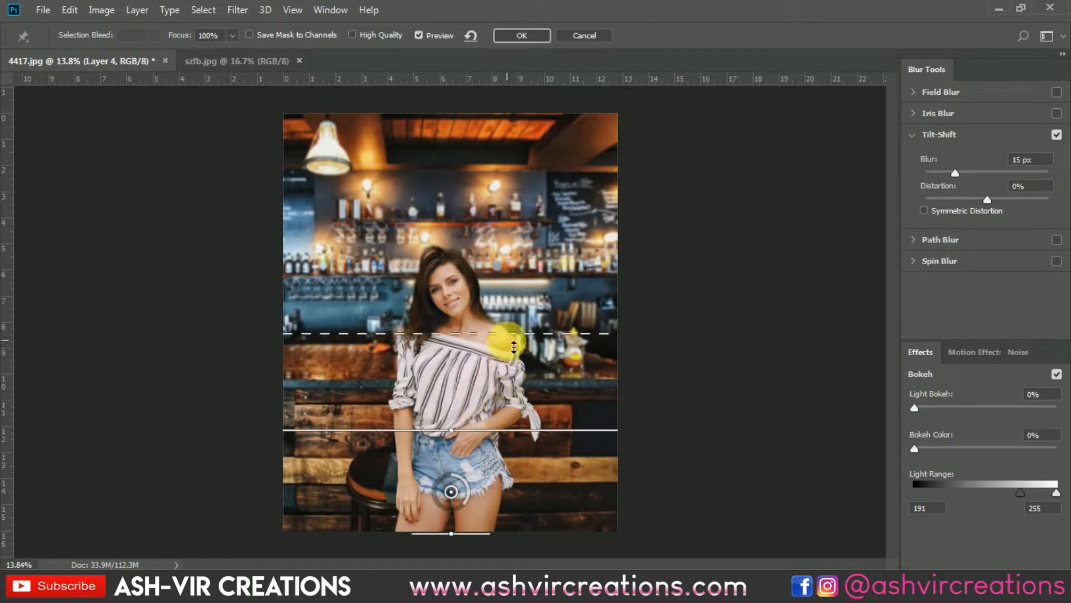
pyautogui.moveTo(517, 342); pyautogui.dragTo(509, 355)
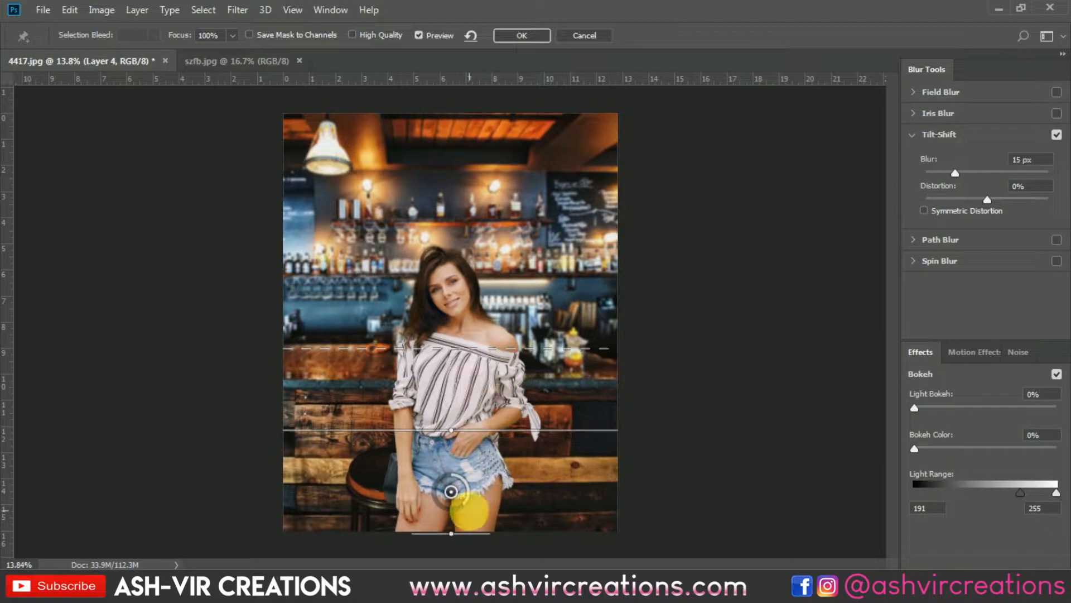
# Step: Set the Tilt-Shift blur strength to 18 px, apply it to the bar background, and check the result
pyautogui.moveTo(463, 504); pyautogui.dragTo(460, 507)
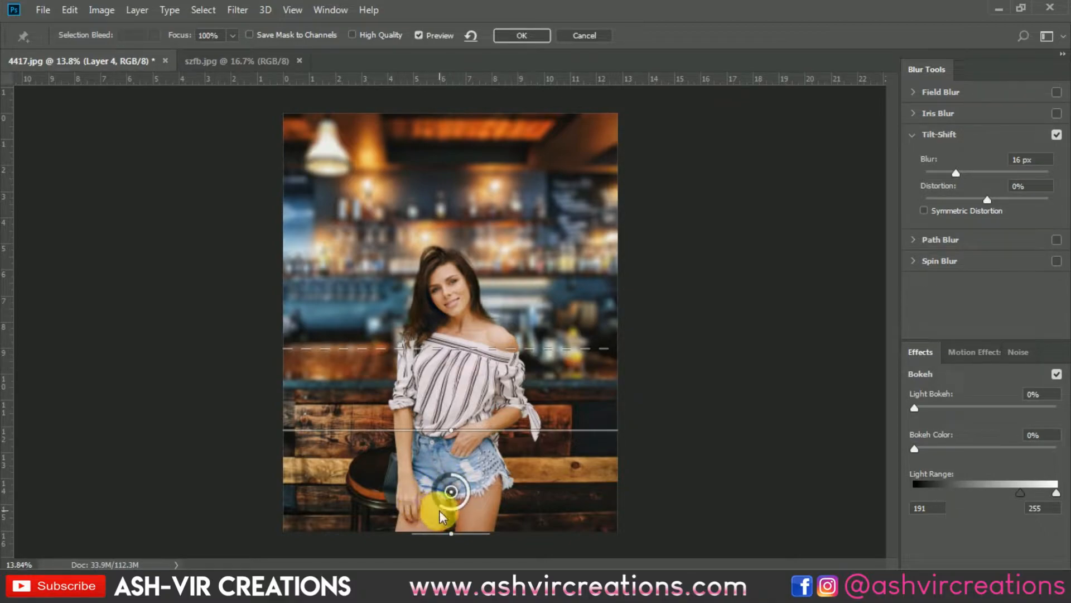
pyautogui.moveTo(440, 510); pyautogui.dragTo(447, 506)
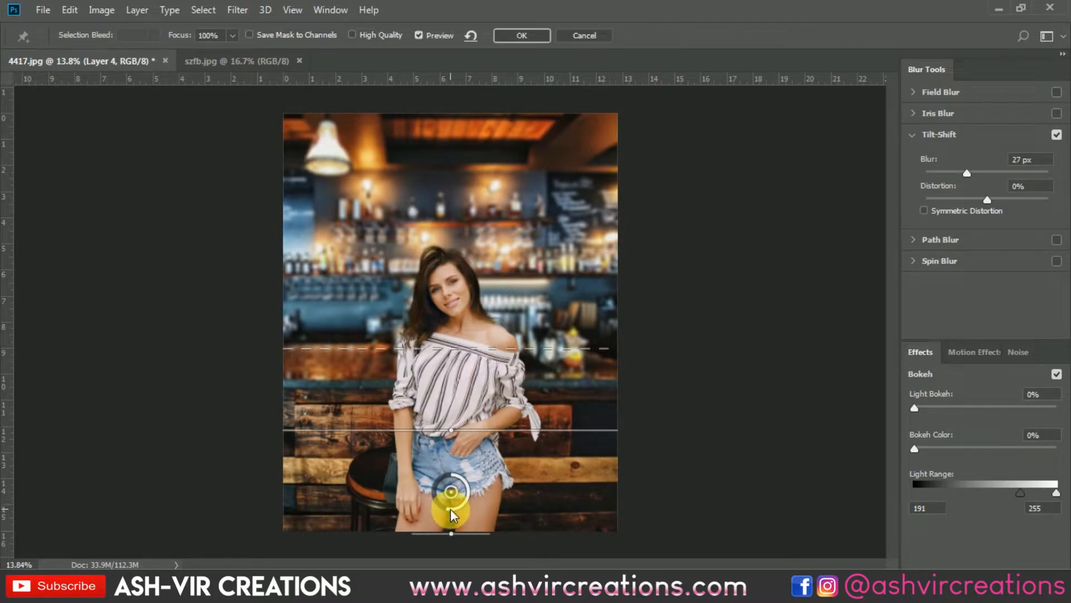
pyautogui.moveTo(451, 509); pyautogui.dragTo(454, 509)
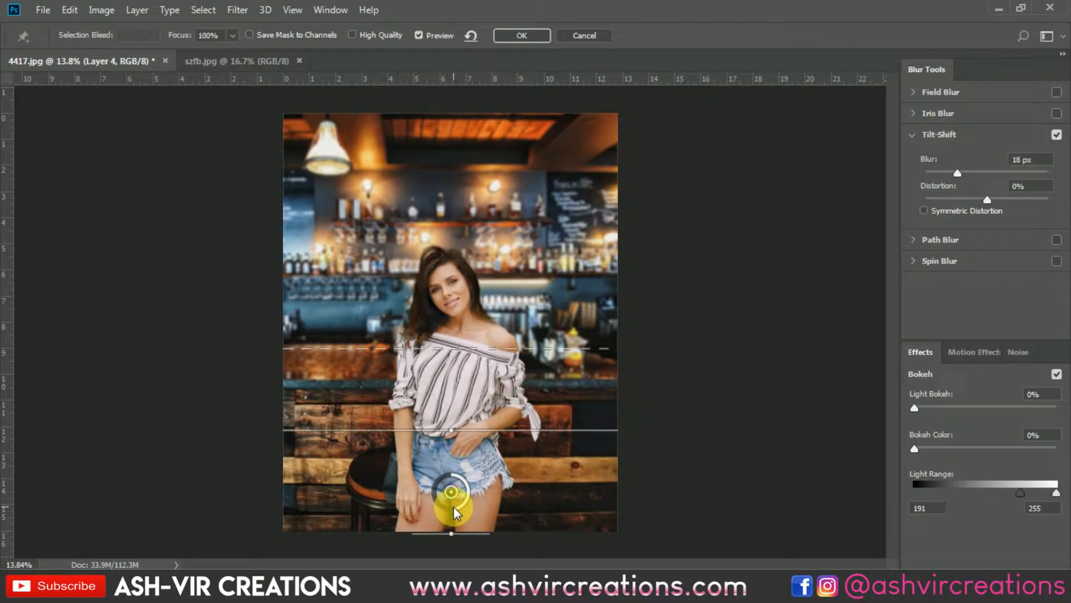
pyautogui.click(534, 39)
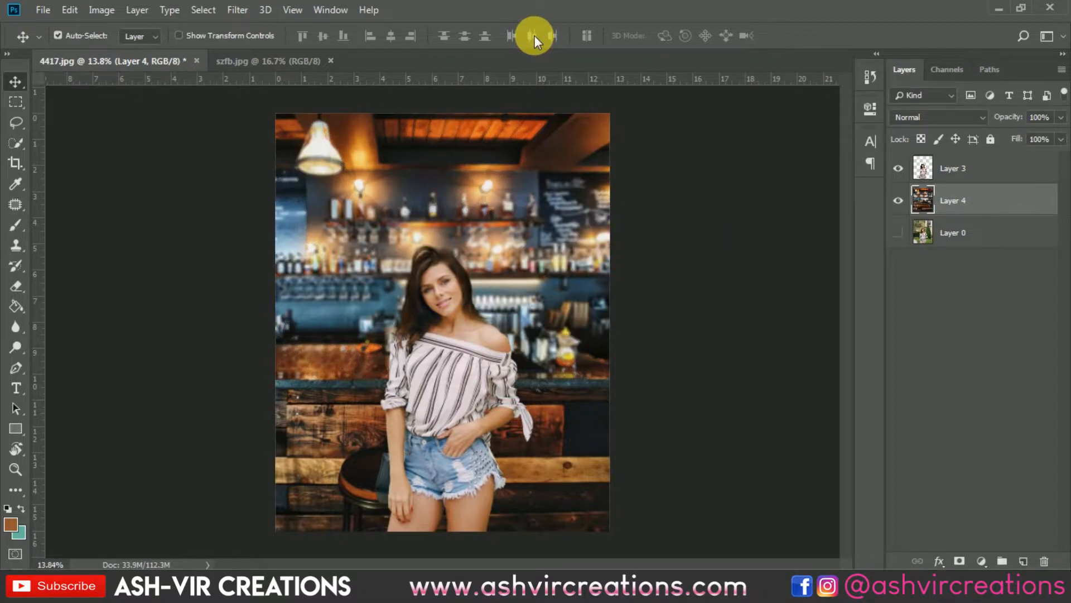
pyautogui.scroll(3, 497, 310)
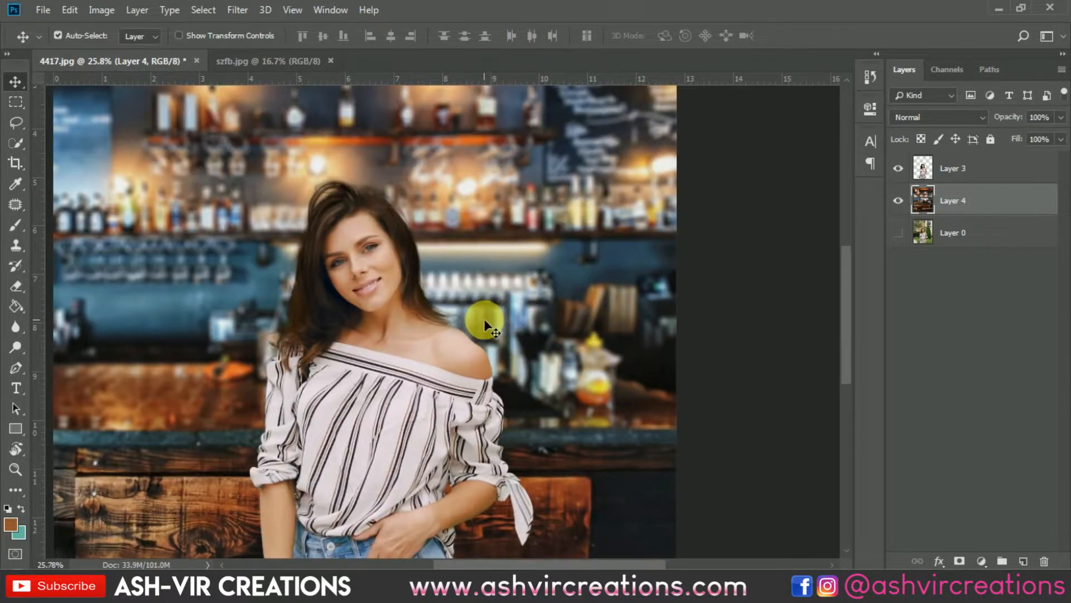
pyautogui.scroll(2, 484, 320)
pyautogui.scroll(-10, 479, 319)
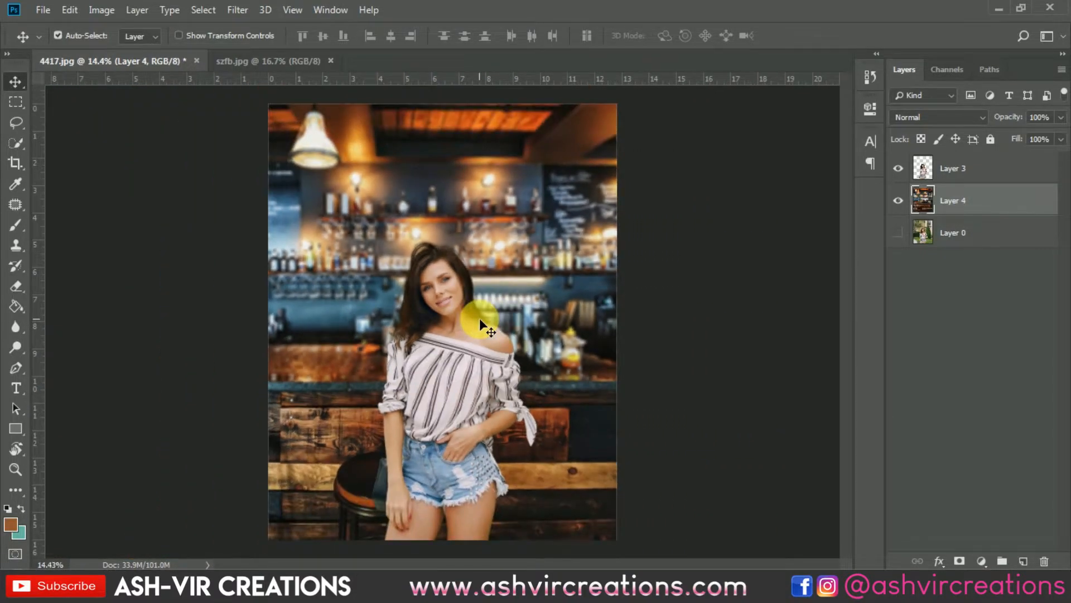
# Step: Add a new empty layer above the woman's layer and clip it to her with a clipping mask
pyautogui.click(965, 176)
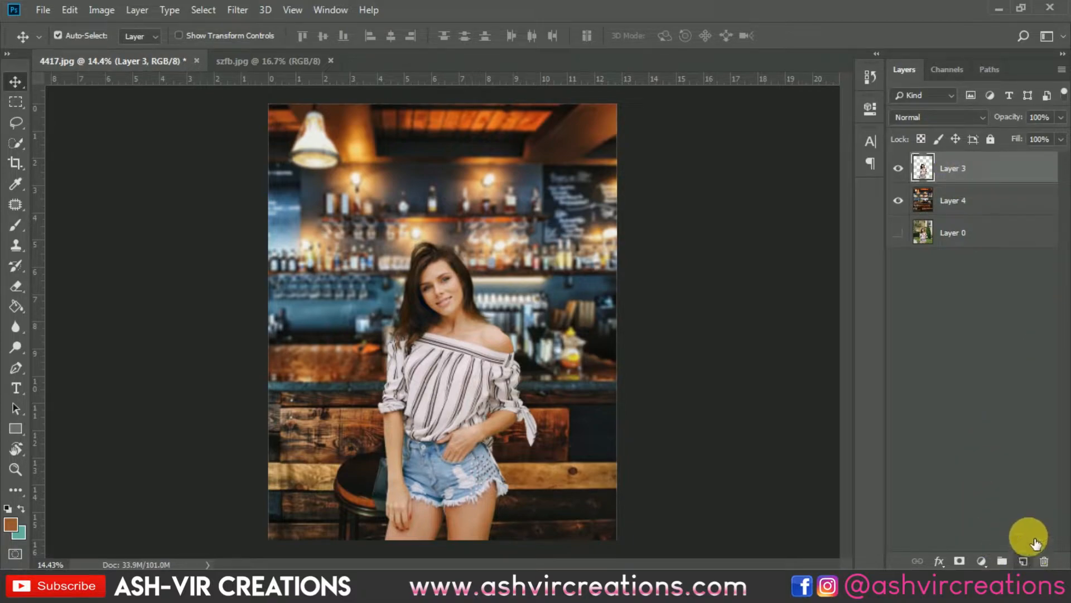
pyautogui.click(1026, 562)
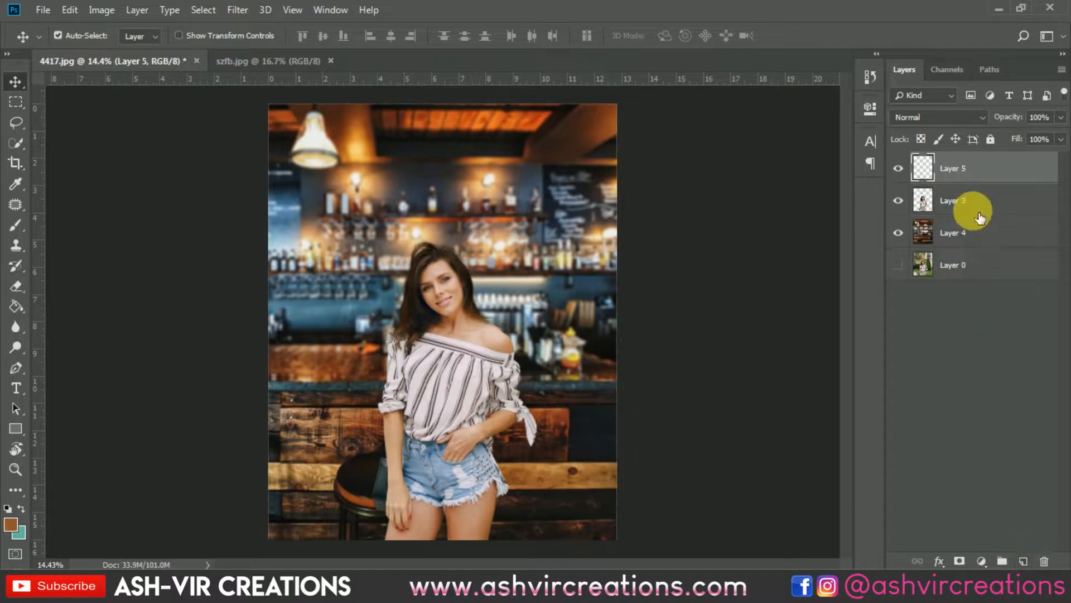
pyautogui.rightClick(973, 172)
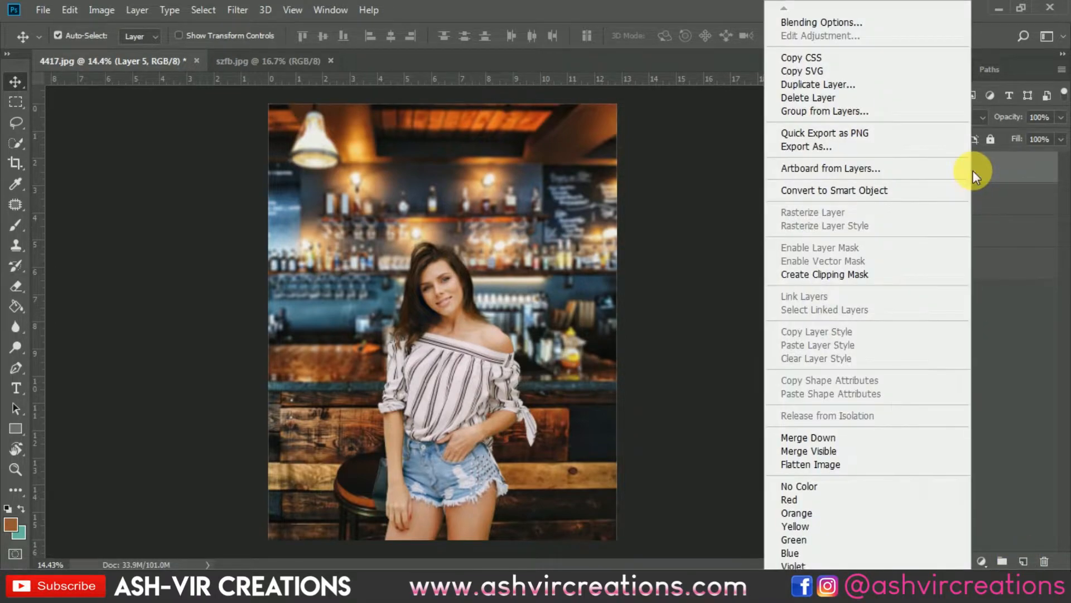
pyautogui.click(820, 271)
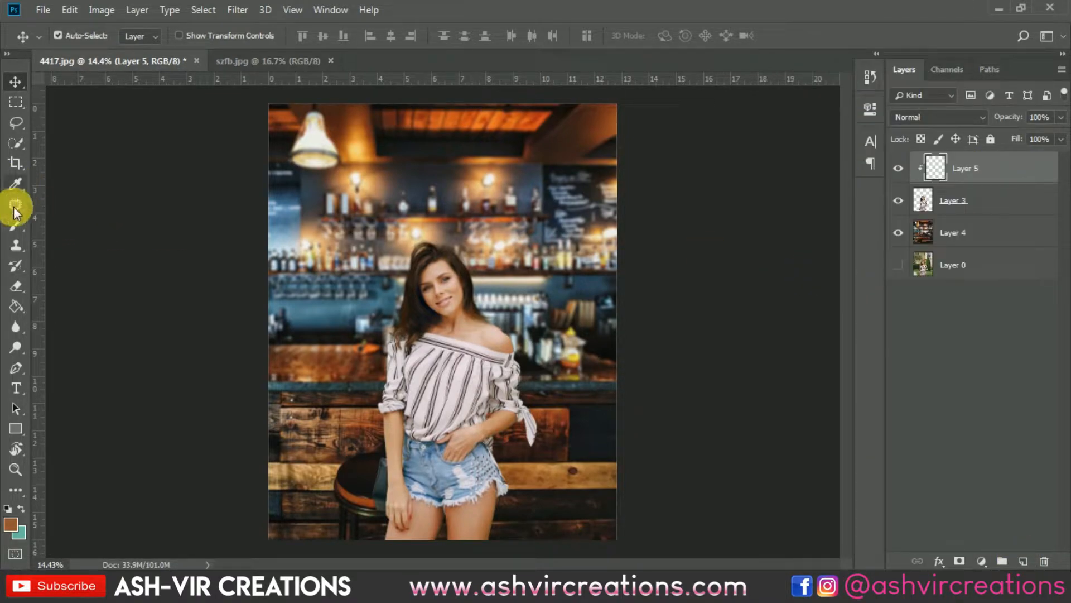
# Step: Set up a soft round 250 px brush with a warm colour sampled from the lamp glow above the woman's head
pyautogui.click(16, 224)
pyautogui.scroll(5, 390, 229)
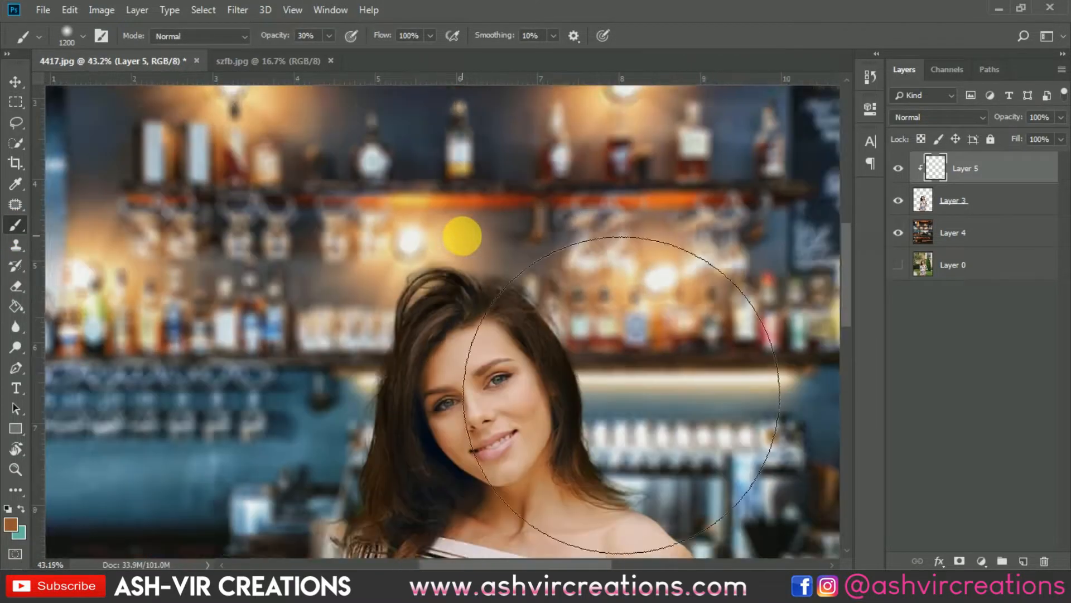
pyautogui.scroll(1, 447, 245)
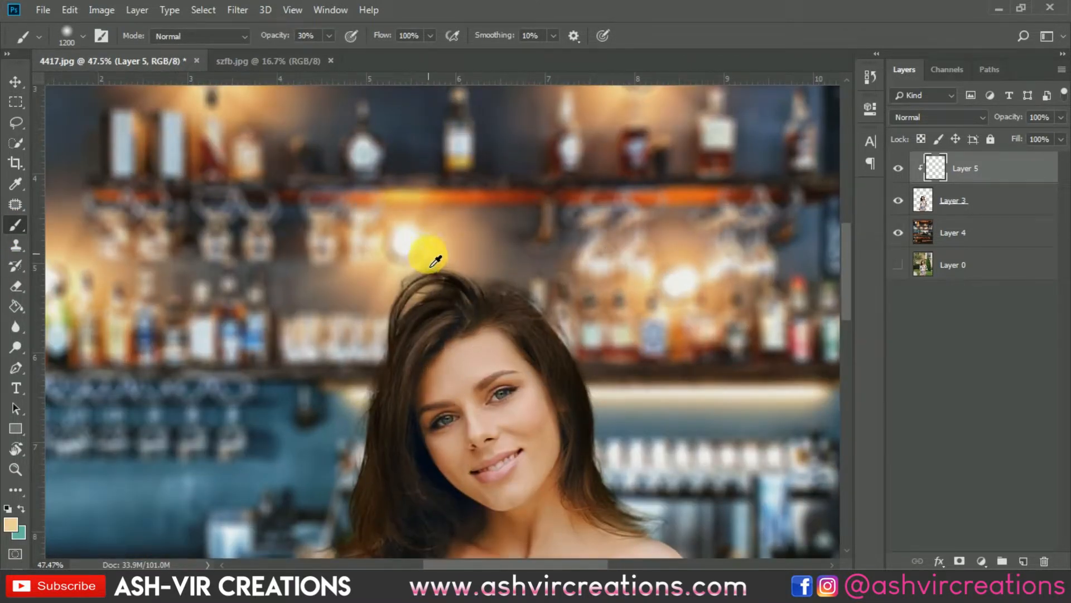
pyautogui.rightClick(451, 250)
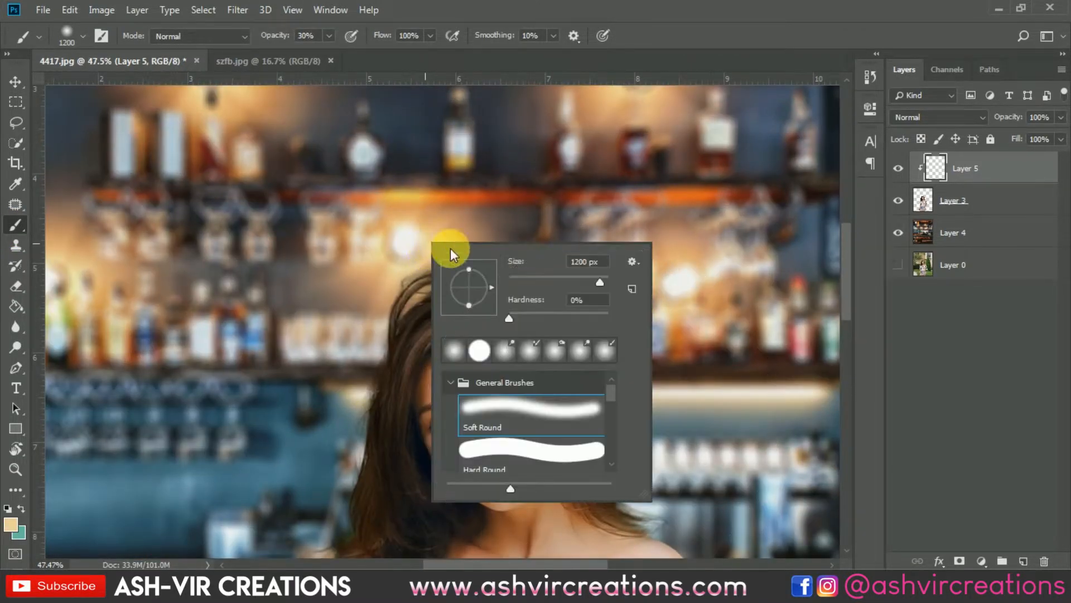
pyautogui.click(723, 10)
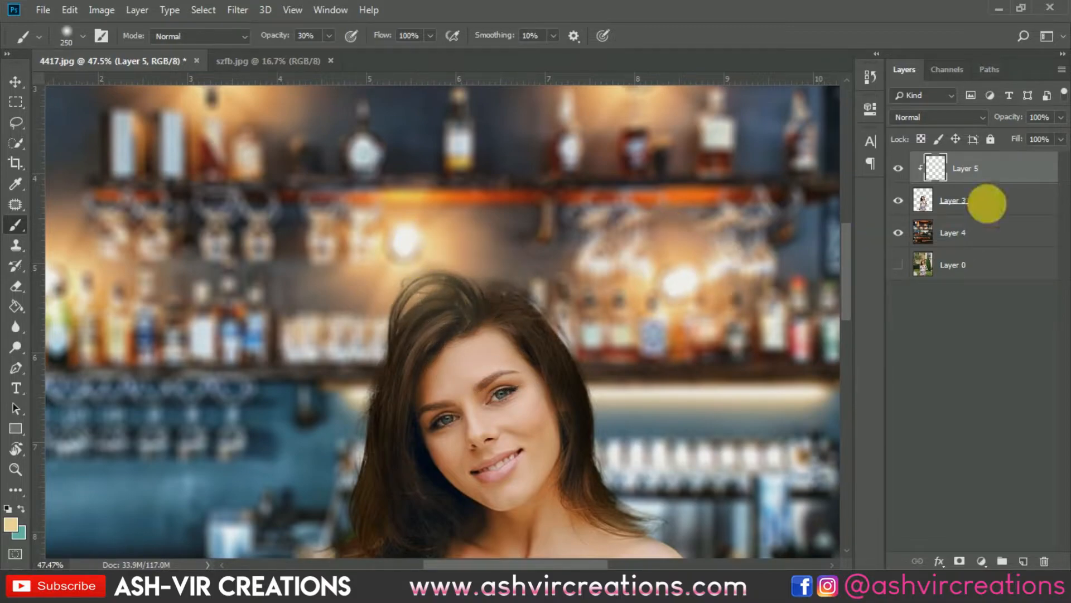
# Step: Set the clipped layer to Screen and paint warm light over the woman's upper hair, using orange sampled from the lit shelf
pyautogui.click(911, 121)
pyautogui.click(904, 250)
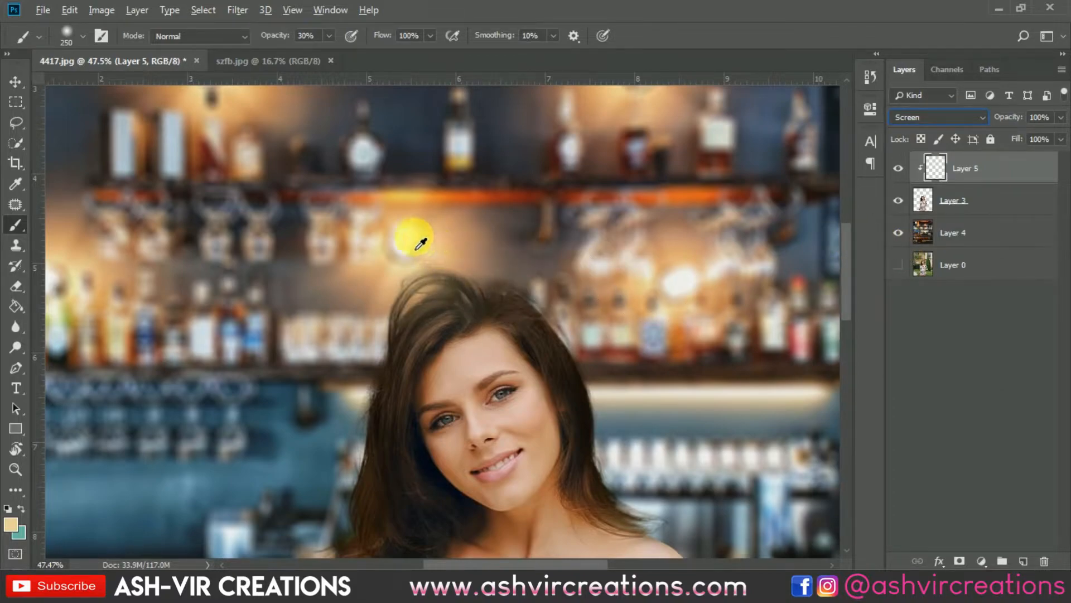
pyautogui.moveTo(419, 243); pyautogui.dragTo(438, 211)
pyautogui.keyDown('alt'); pyautogui.click(434, 202); pyautogui.keyUp('alt')
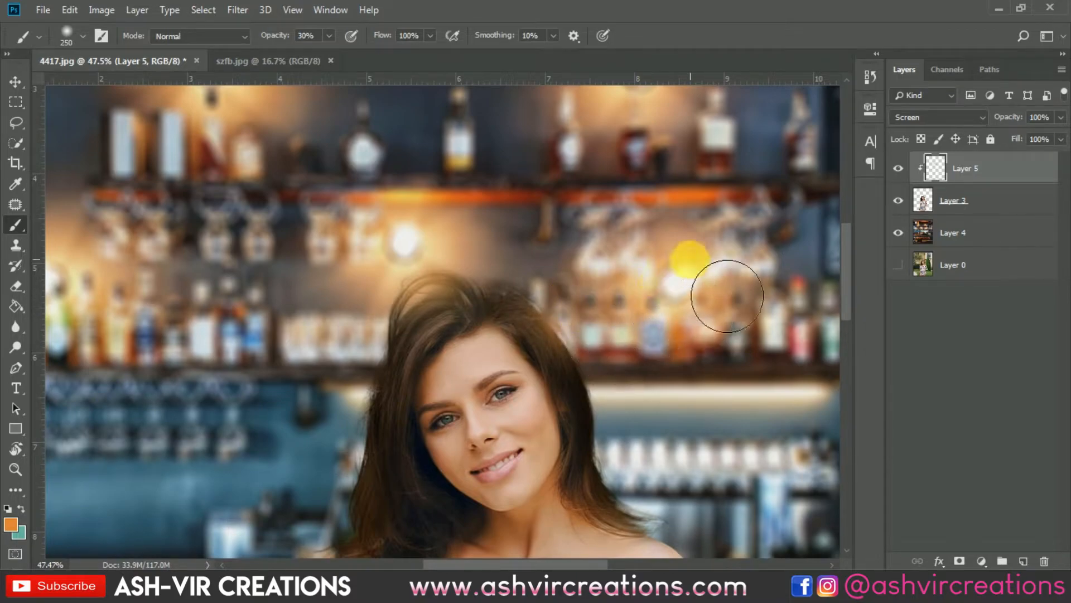
pyautogui.scroll(-2, 678, 303)
pyautogui.moveTo(662, 357); pyautogui.dragTo(645, 262)
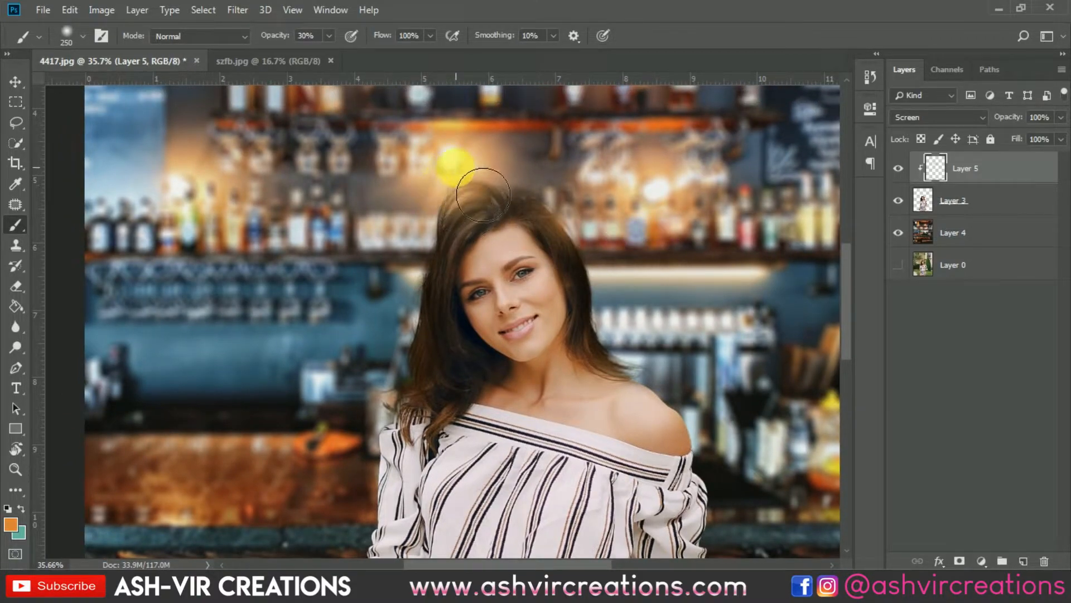
# Step: Brush pale light sampled from the background along the side edges of the woman's hair, reducing the brush to 150 px
pyautogui.scroll(3, 474, 212)
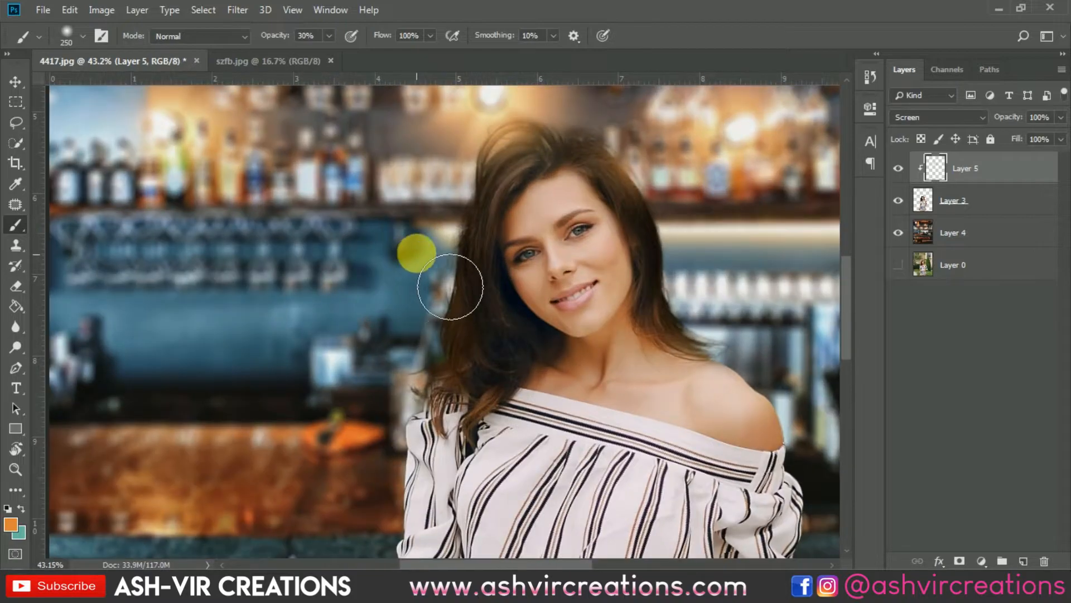
pyautogui.scroll(3, 450, 286)
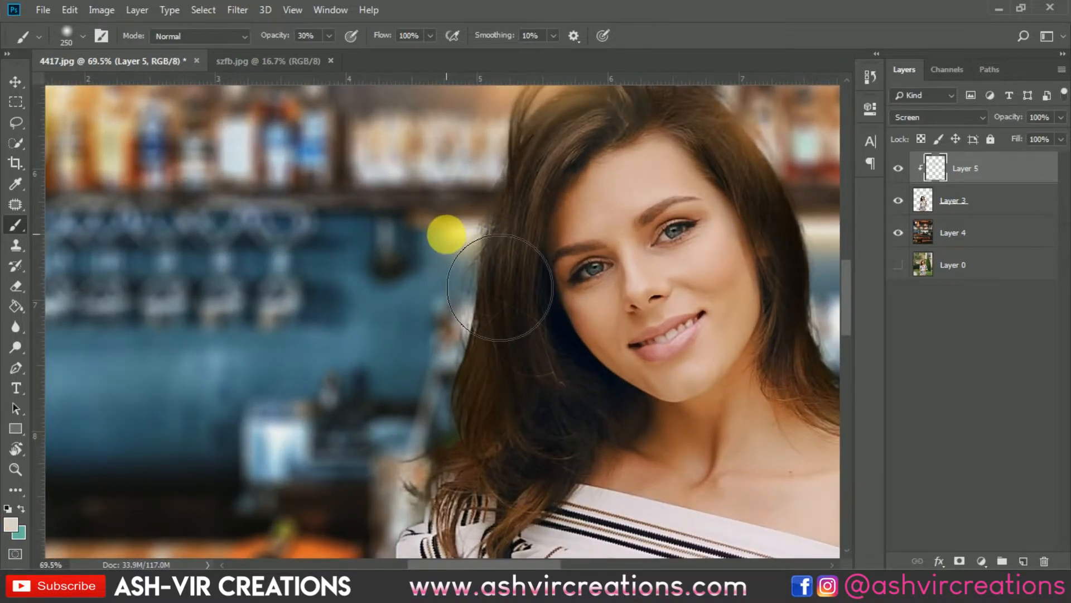
pyautogui.scroll(-2, 447, 235)
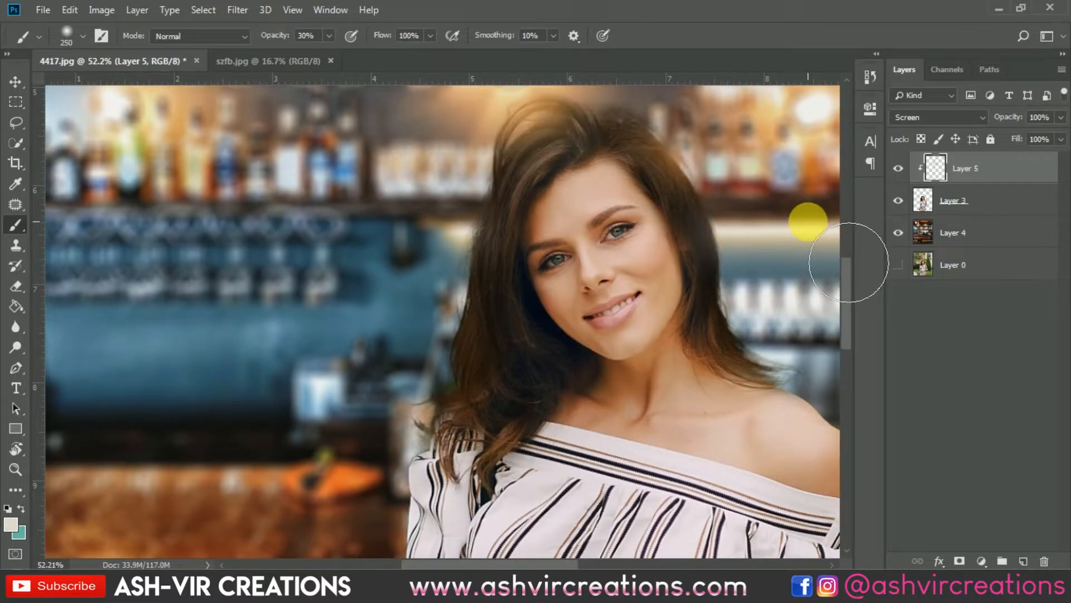
pyautogui.press('[')
pyautogui.press('[')
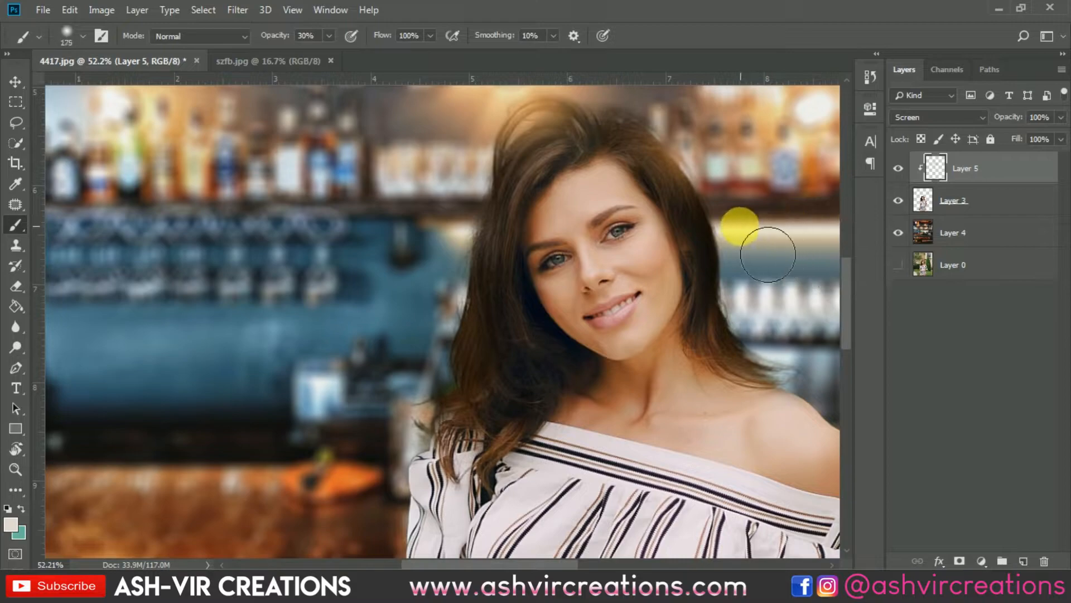
pyautogui.click(720, 224)
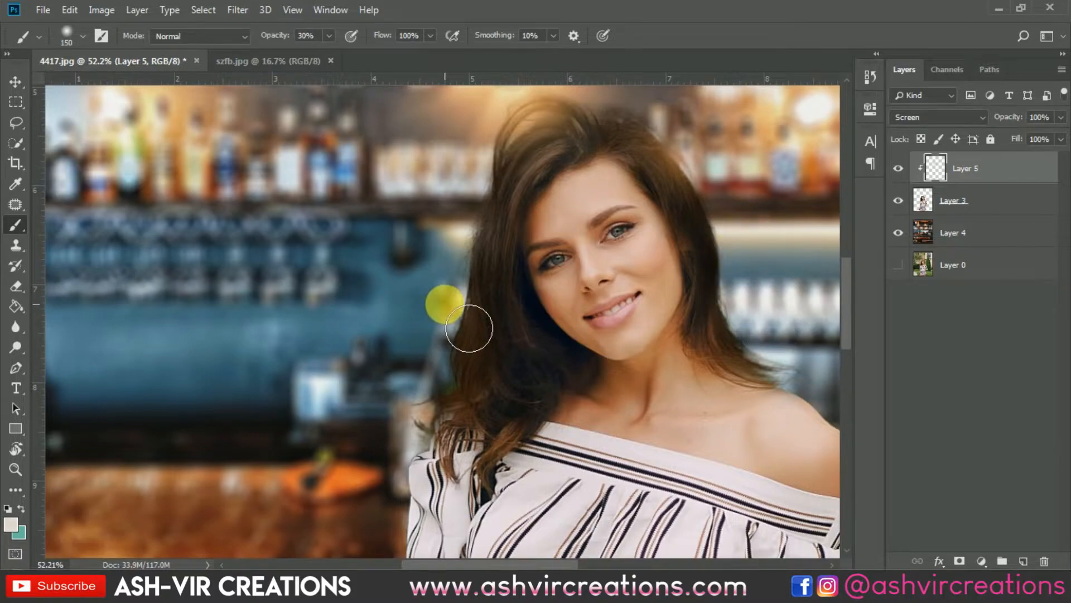
# Step: Select the Blur tool on the woman's layer and set its soft round brush to 47 px
pyautogui.scroll(-2, 469, 328)
pyautogui.scroll(-5, 558, 233)
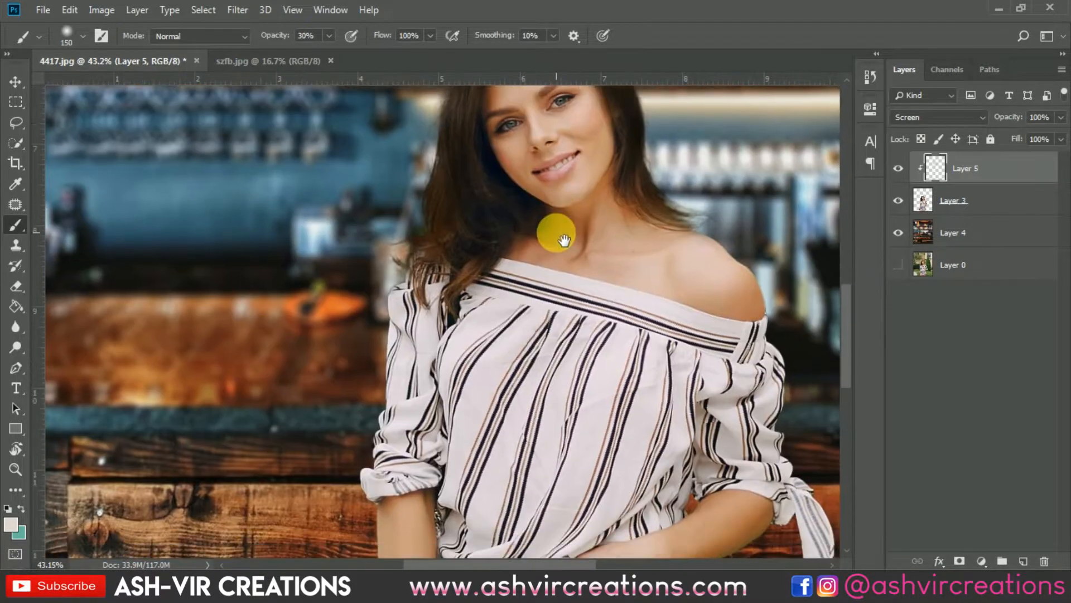
pyautogui.click(24, 324)
pyautogui.moveTo(583, 389); pyautogui.dragTo(581, 258)
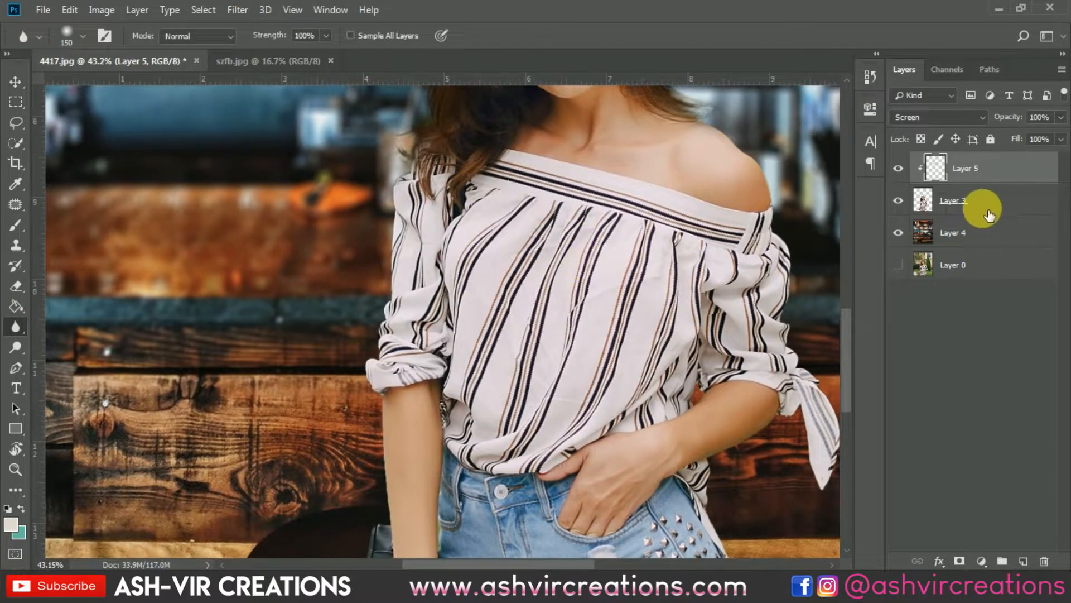
pyautogui.click(1038, 203)
pyautogui.scroll(3, 773, 181)
pyautogui.rightClick(740, 145)
pyautogui.click(841, 182)
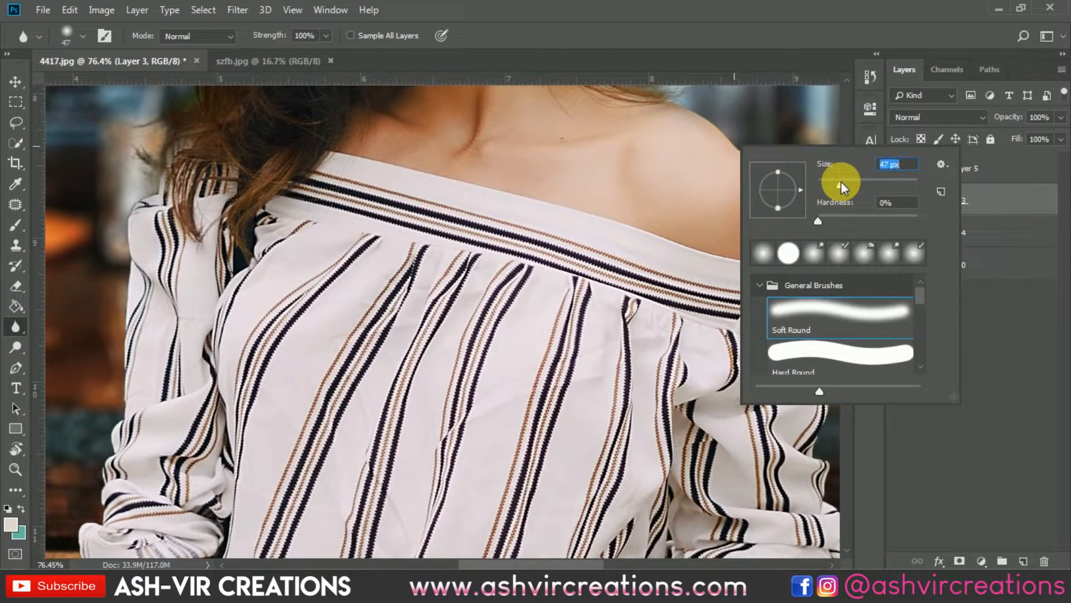
pyautogui.click(782, 41)
# Step: Blur the cut-out edges along the woman's shoulder, sleeves and forearm so they blend into the background
pyautogui.moveTo(695, 195)
pyautogui.mouseDown()
pyautogui.moveTo(643, 232)
pyautogui.moveTo(566, 256)
pyautogui.mouseUp()
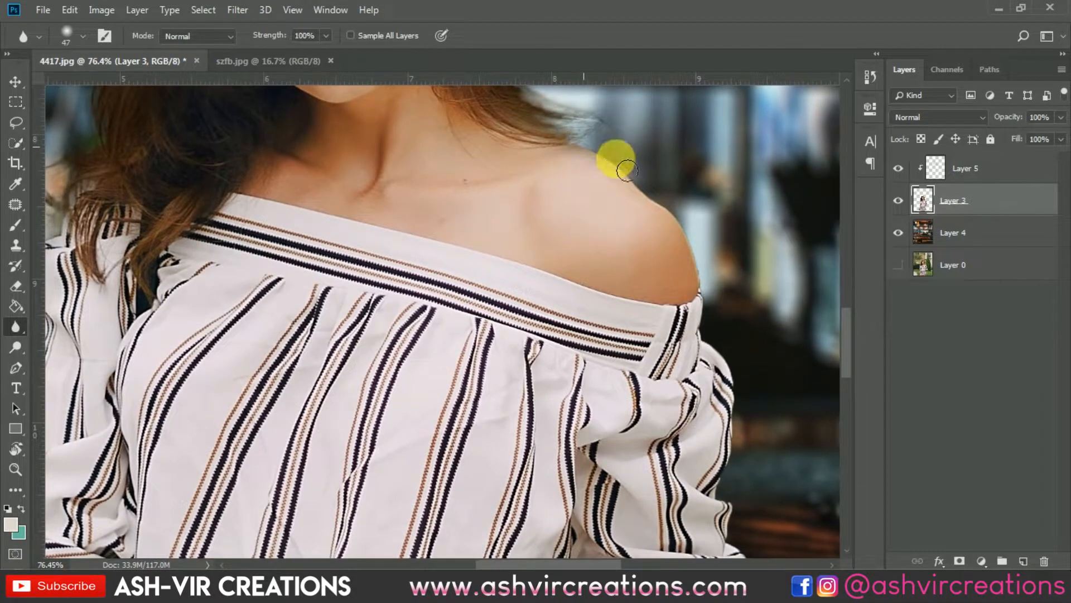
pyautogui.moveTo(650, 199)
pyautogui.mouseDown()
pyautogui.moveTo(627, 182)
pyautogui.moveTo(701, 234)
pyautogui.moveTo(688, 226)
pyautogui.moveTo(723, 283)
pyautogui.moveTo(710, 273)
pyautogui.moveTo(712, 314)
pyautogui.moveTo(708, 275)
pyautogui.moveTo(749, 478)
pyautogui.moveTo(761, 414)
pyautogui.moveTo(713, 226)
pyautogui.moveTo(672, 300)
pyautogui.moveTo(694, 317)
pyautogui.moveTo(691, 342)
pyautogui.moveTo(719, 388)
pyautogui.moveTo(672, 184)
pyautogui.moveTo(644, 379)
pyautogui.moveTo(619, 262)
pyautogui.moveTo(600, 282)
pyautogui.moveTo(583, 278)
pyautogui.moveTo(452, 352)
pyautogui.moveTo(449, 236)
pyautogui.moveTo(435, 258)
pyautogui.moveTo(427, 250)
pyautogui.moveTo(430, 192)
pyautogui.mouseUp()
pyautogui.moveTo(512, 285); pyautogui.dragTo(539, 94)
pyautogui.moveTo(501, 166)
pyautogui.mouseDown()
pyautogui.moveTo(486, 182)
pyautogui.moveTo(480, 255)
pyautogui.moveTo(552, 407)
pyautogui.moveTo(545, 418)
pyautogui.moveTo(568, 431)
pyautogui.moveTo(557, 469)
pyautogui.moveTo(639, 171)
pyautogui.moveTo(551, 257)
pyautogui.moveTo(505, 481)
pyautogui.moveTo(460, 460)
pyautogui.moveTo(344, 465)
pyautogui.moveTo(322, 478)
pyautogui.moveTo(291, 466)
pyautogui.moveTo(275, 317)
pyautogui.moveTo(215, 487)
pyautogui.moveTo(191, 381)
pyautogui.moveTo(622, 386)
pyautogui.moveTo(394, 480)
pyautogui.moveTo(417, 370)
pyautogui.moveTo(403, 270)
pyautogui.moveTo(422, 162)
pyautogui.moveTo(456, 152)
pyautogui.moveTo(645, 465)
pyautogui.moveTo(594, 499)
pyautogui.moveTo(562, 305)
pyautogui.moveTo(524, 421)
pyautogui.moveTo(532, 444)
pyautogui.moveTo(491, 407)
pyautogui.moveTo(488, 325)
pyautogui.moveTo(542, 155)
pyautogui.moveTo(558, 162)
pyautogui.moveTo(712, 545)
pyautogui.moveTo(714, 523)
pyautogui.moveTo(680, 514)
pyautogui.moveTo(701, 524)
pyautogui.moveTo(660, 440)
pyautogui.moveTo(678, 375)
pyautogui.moveTo(669, 294)
pyautogui.moveTo(691, 512)
pyautogui.moveTo(746, 478)
pyautogui.mouseUp()
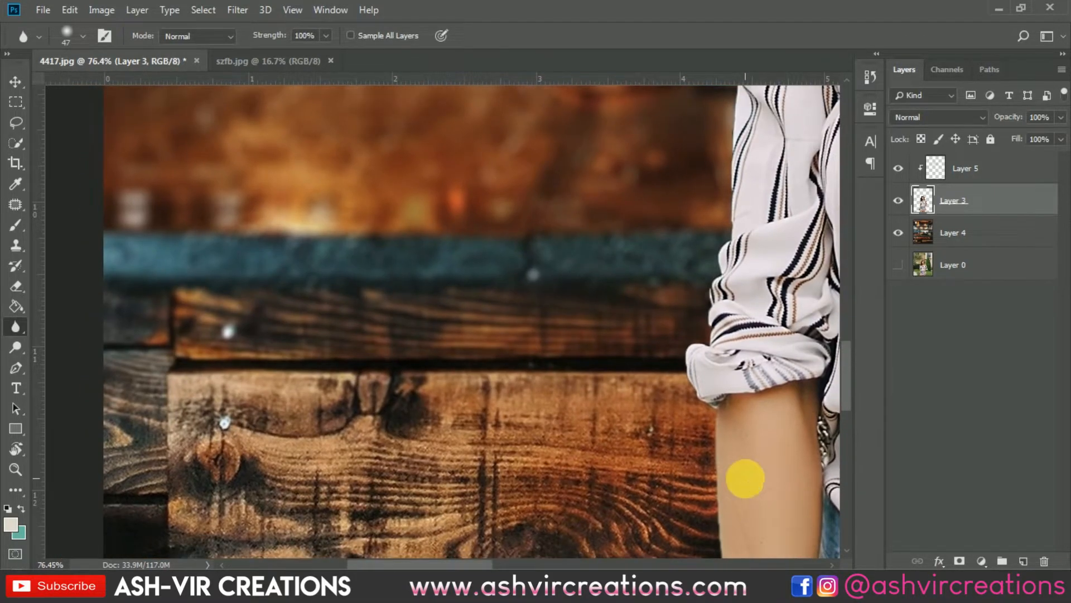
pyautogui.moveTo(708, 406)
pyautogui.mouseDown()
pyautogui.moveTo(701, 376)
pyautogui.moveTo(738, 249)
pyautogui.mouseUp()
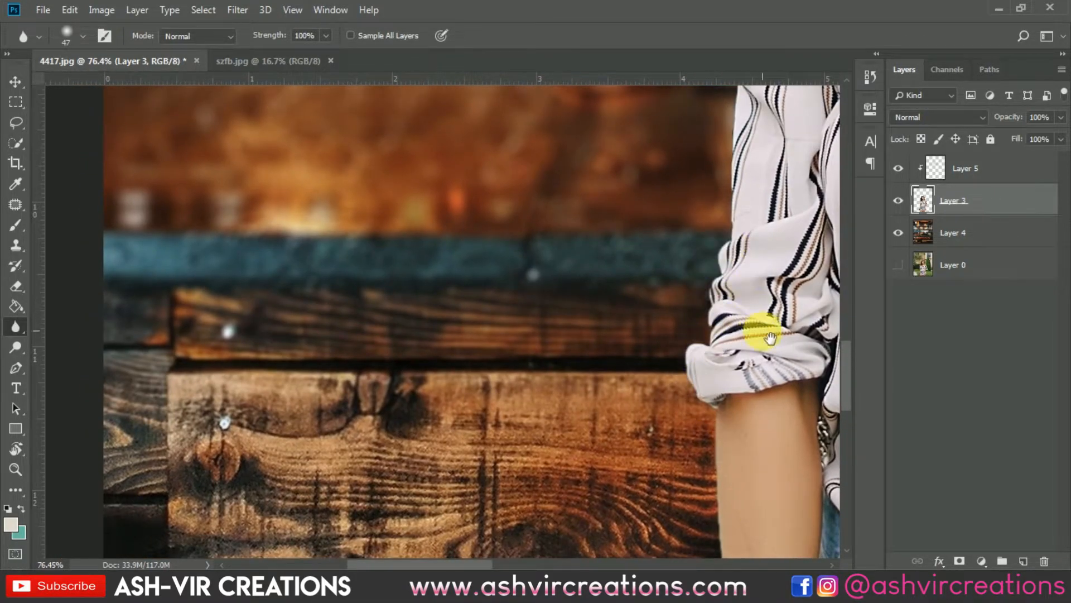
pyautogui.moveTo(770, 339); pyautogui.dragTo(709, 547)
pyautogui.moveTo(674, 436)
pyautogui.mouseDown()
pyautogui.moveTo(674, 520)
pyautogui.moveTo(686, 330)
pyautogui.moveTo(757, 253)
pyautogui.moveTo(467, 227)
pyautogui.mouseUp()
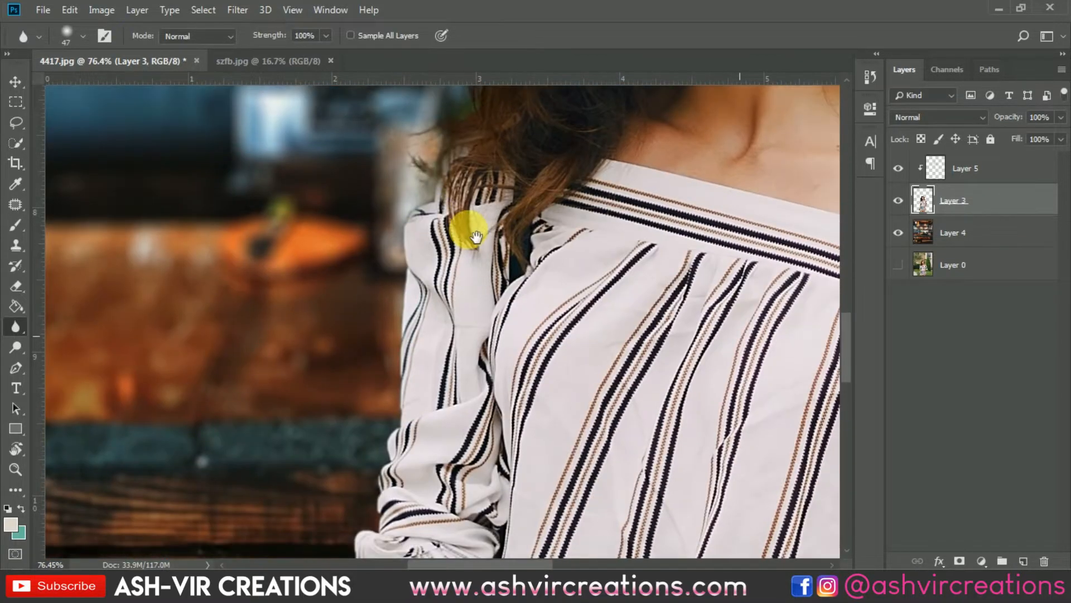
# Step: Merge the clipped light layer with the woman's layer
pyautogui.click(15, 81)
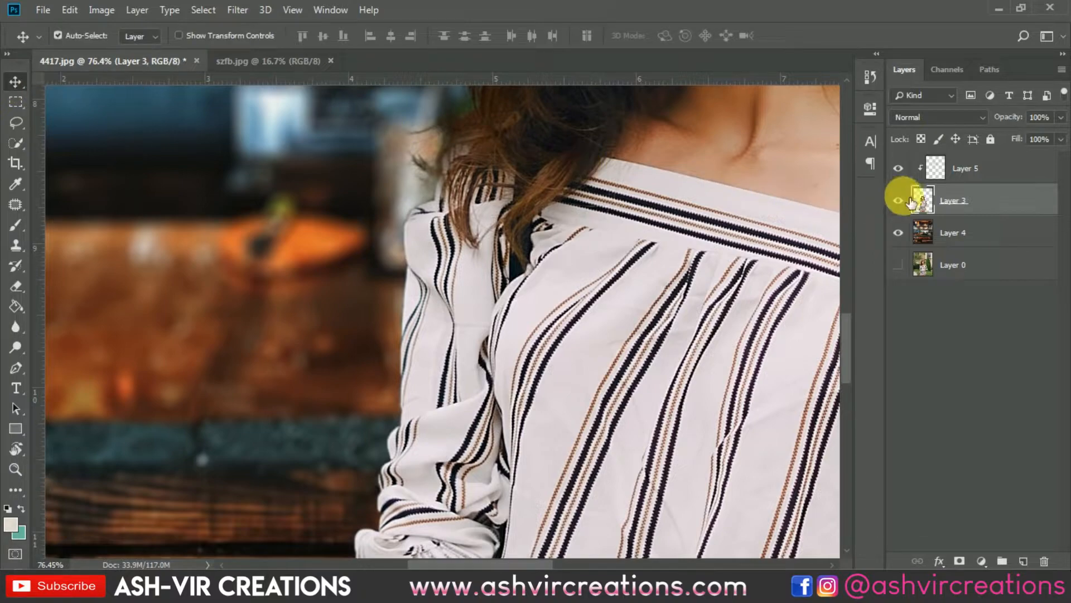
pyautogui.keyDown('shift'); pyautogui.click(983, 174); pyautogui.keyUp('shift')
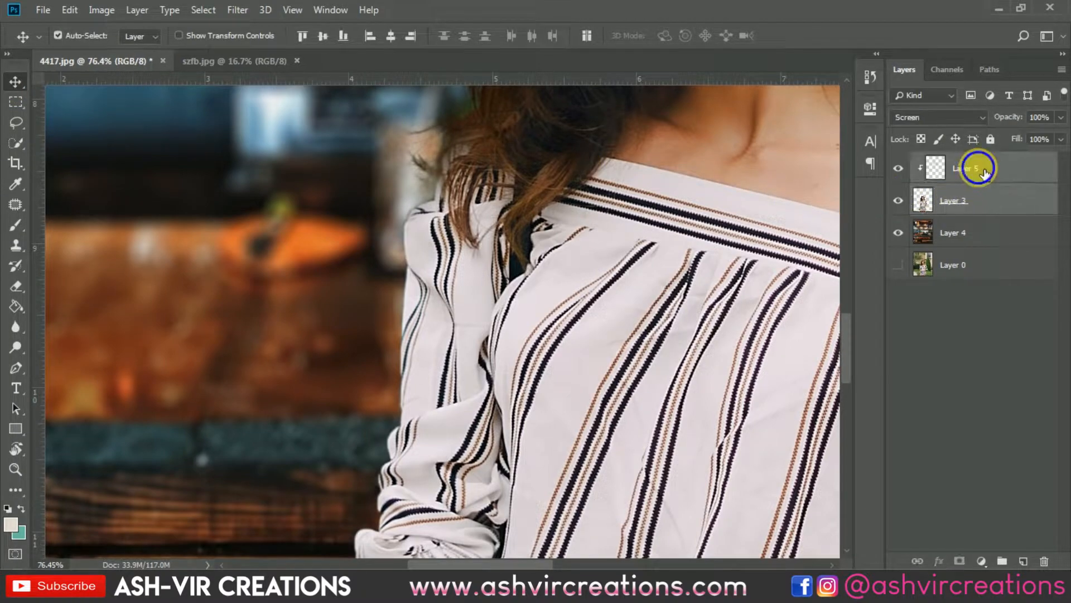
pyautogui.rightClick(983, 174)
pyautogui.click(816, 437)
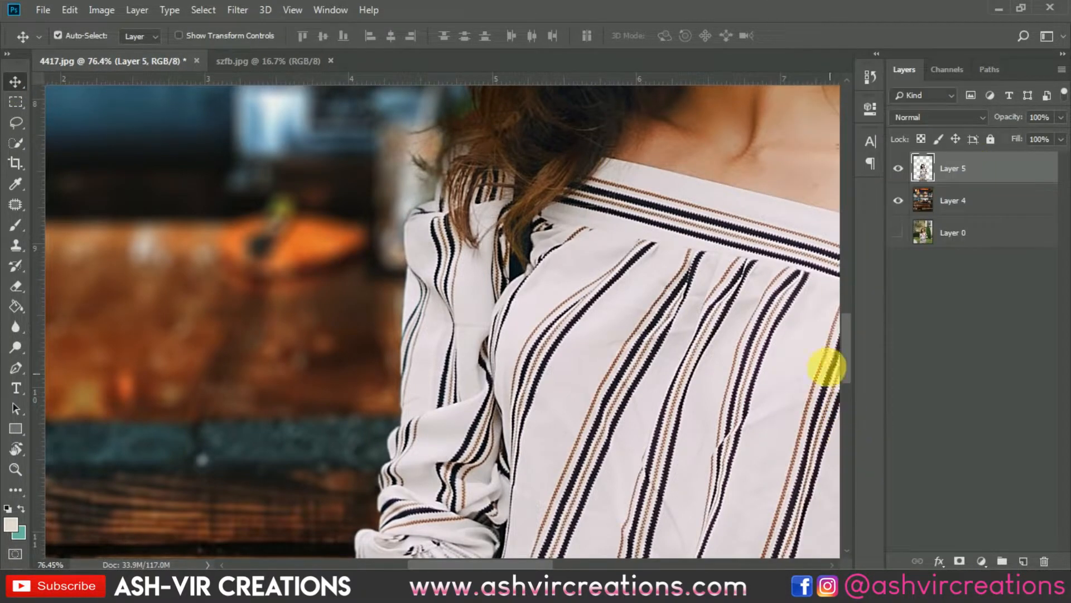
# Step: Clip a Hue/Saturation adjustment to the woman's layer, sample the fringe beside her forearm and set the yellows' saturation to -15
pyautogui.click(981, 560)
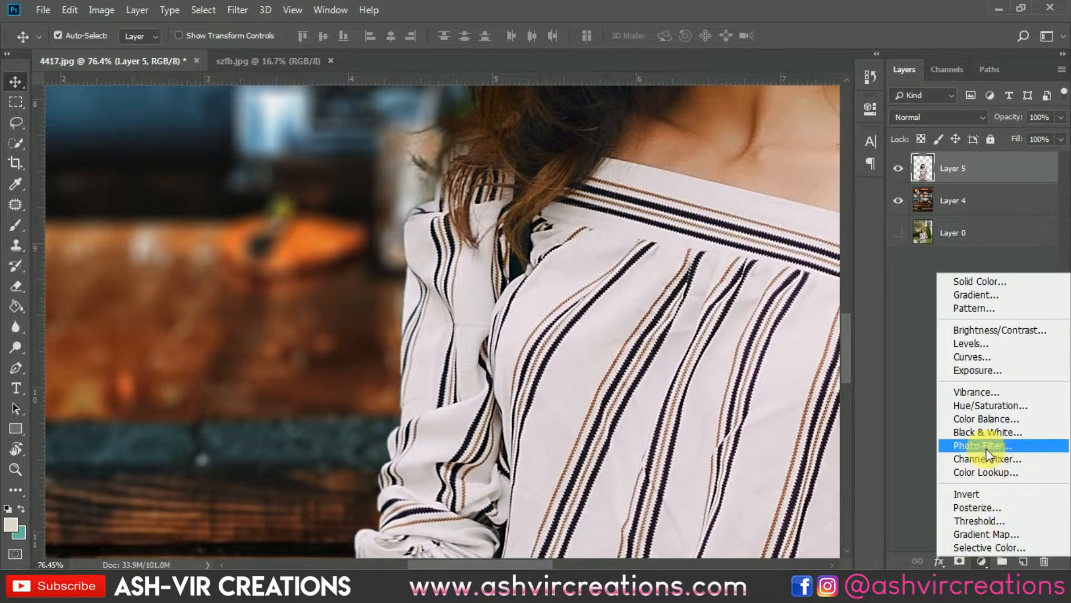
pyautogui.click(806, 382)
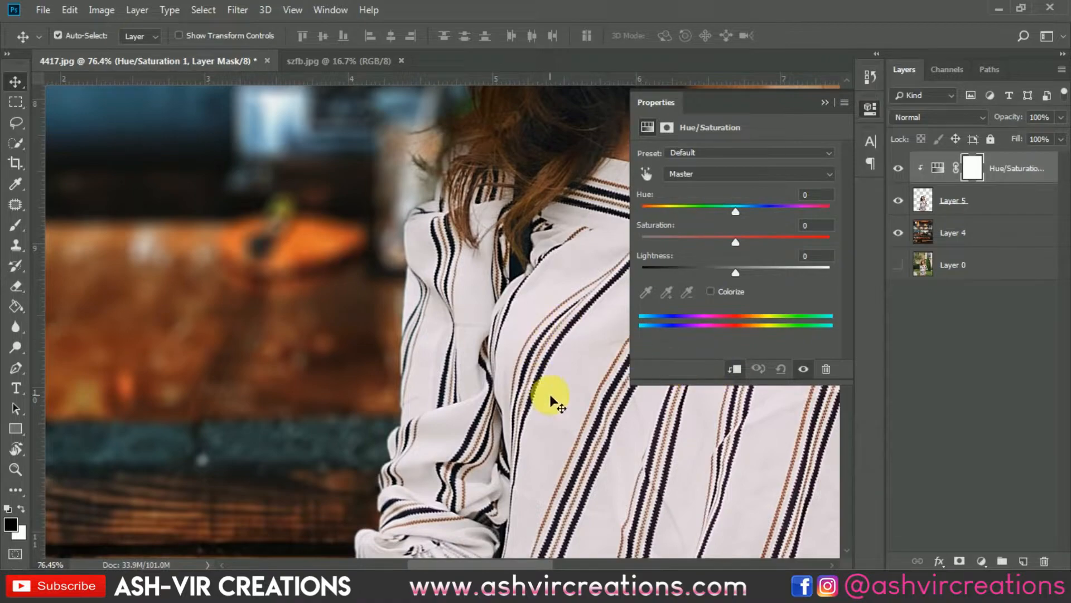
pyautogui.moveTo(561, 425); pyautogui.dragTo(444, 186)
pyautogui.moveTo(502, 316); pyautogui.dragTo(491, 112)
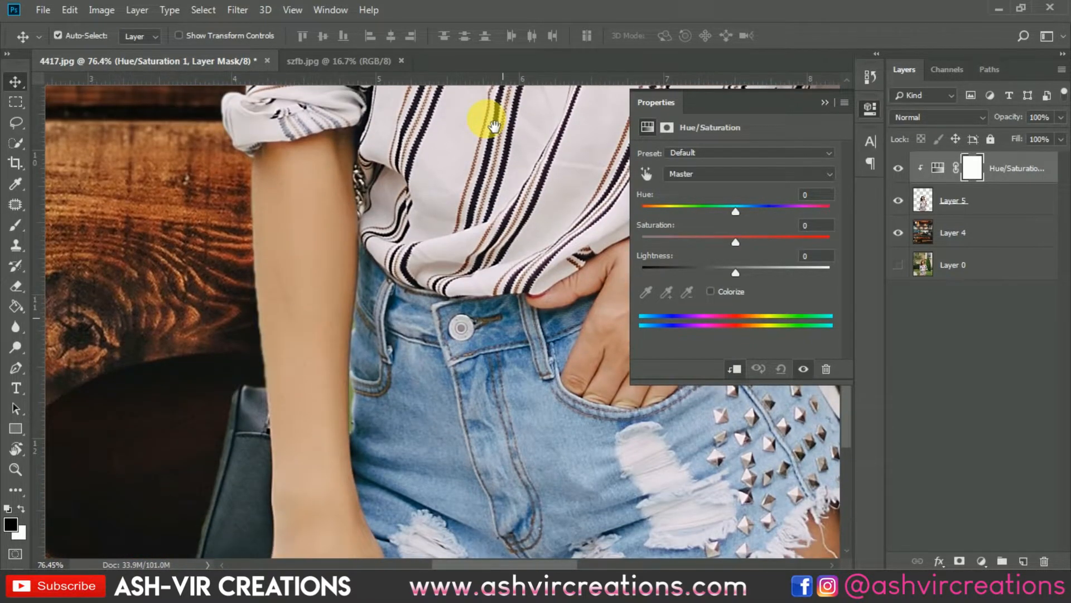
pyautogui.click(647, 174)
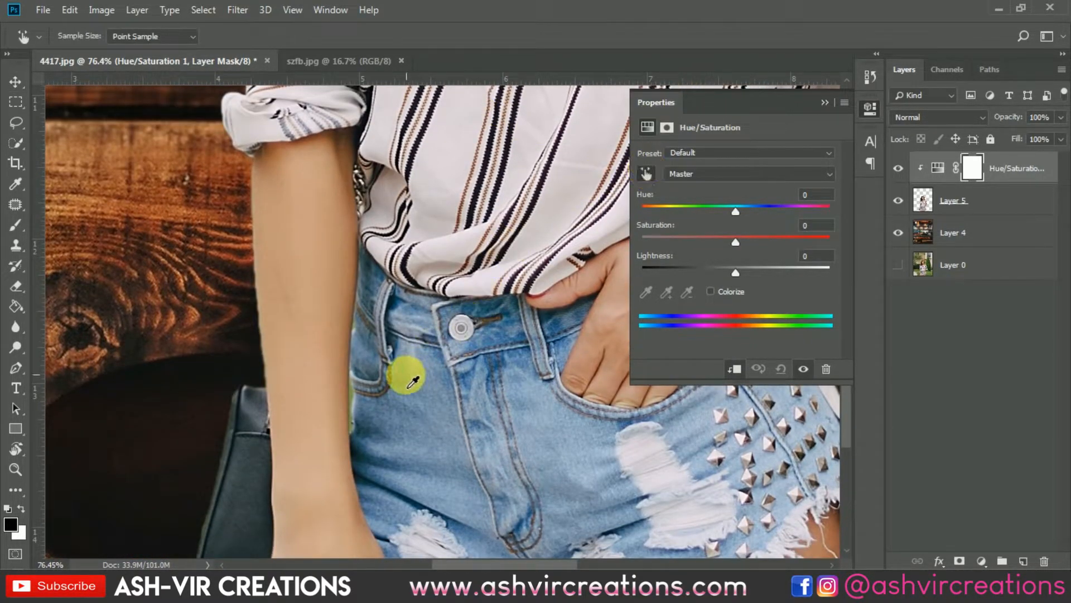
pyautogui.click(358, 403)
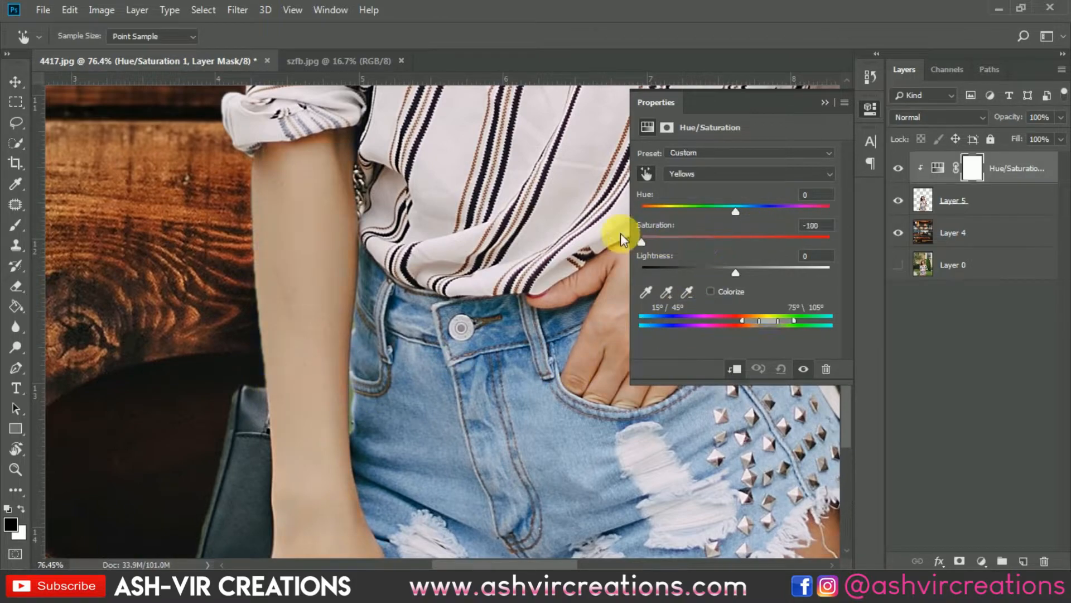
pyautogui.moveTo(622, 238); pyautogui.dragTo(730, 240)
pyautogui.hotkey('ctrl', '0')
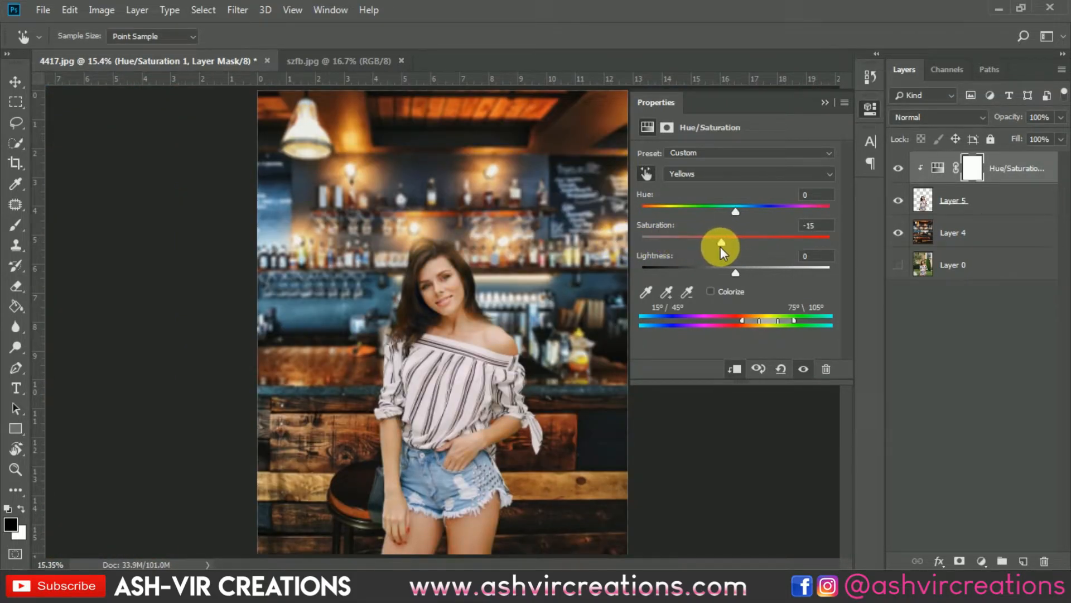
# Step: Set the saturation of the greens to -100 in the Hue/Saturation adjustment
pyautogui.click(694, 175)
pyautogui.click(690, 219)
pyautogui.moveTo(699, 239); pyautogui.dragTo(580, 230)
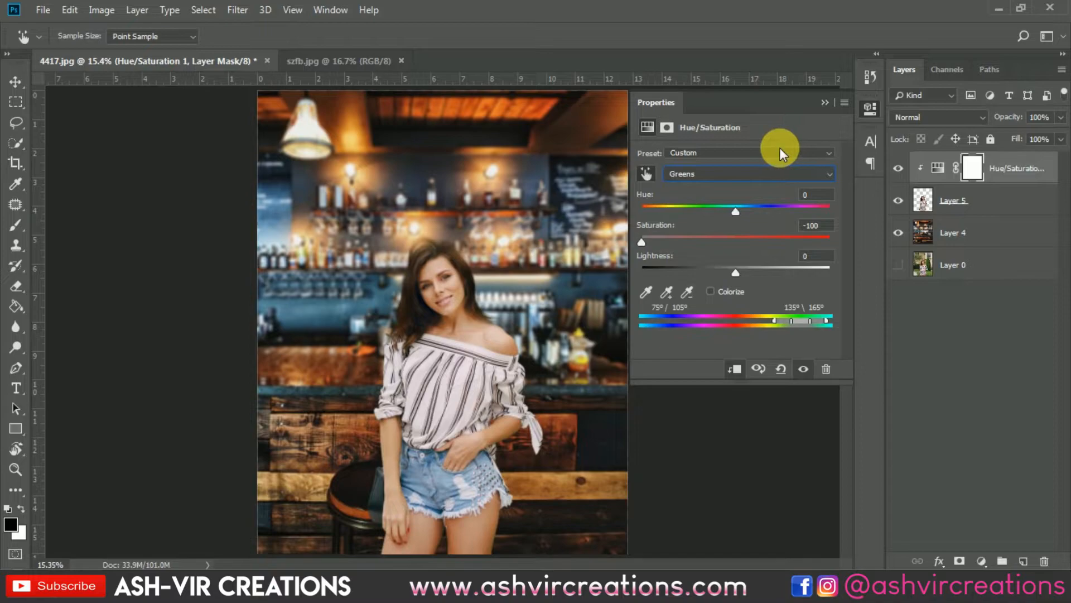
pyautogui.click(825, 103)
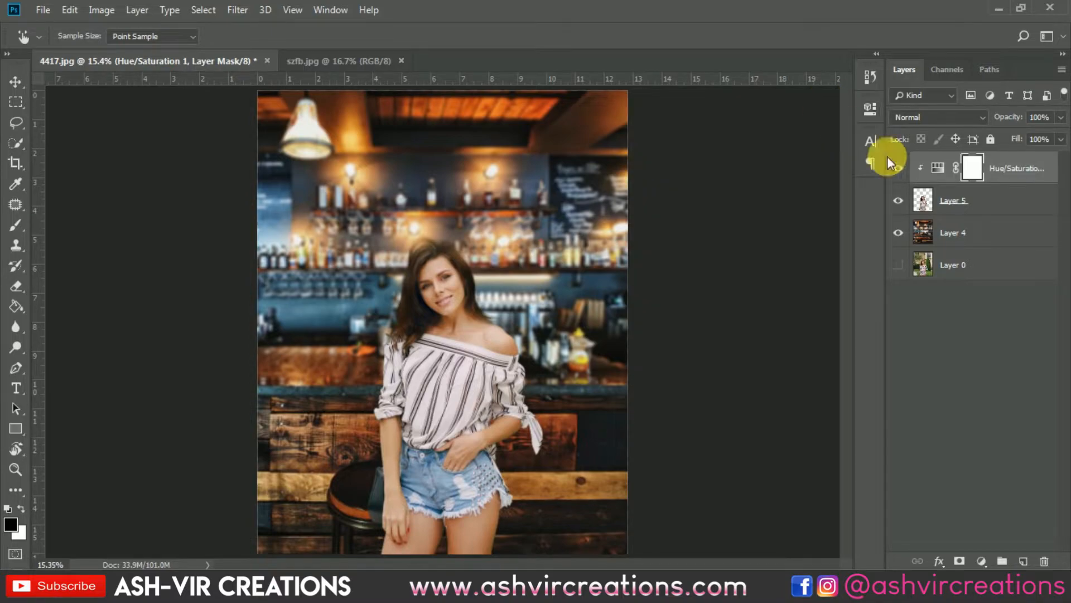
# Step: Merge the Hue/Saturation adjustment with the woman's layer
pyautogui.click(952, 200)
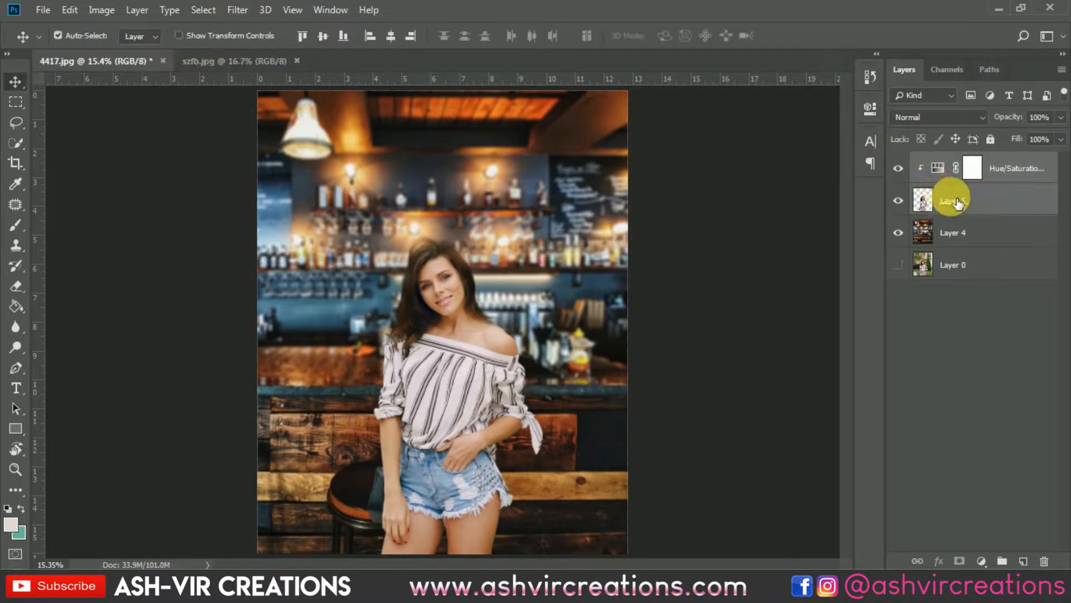
pyautogui.rightClick(952, 200)
pyautogui.click(788, 437)
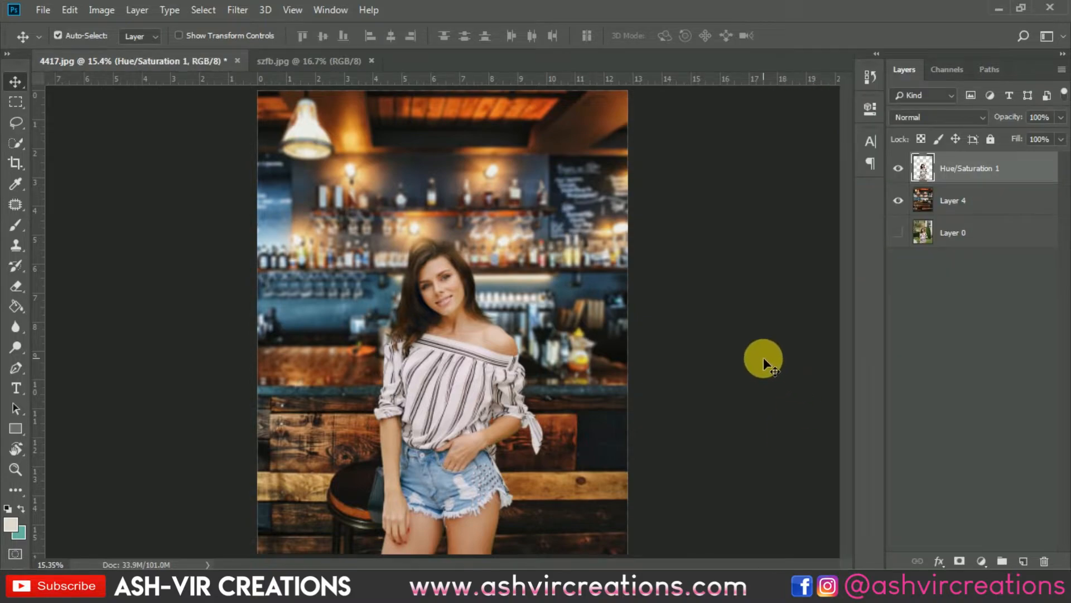
# Step: On a new top layer, fill a rectangular selection around the woman with gray and set the layer to Overlay
pyautogui.click(1027, 560)
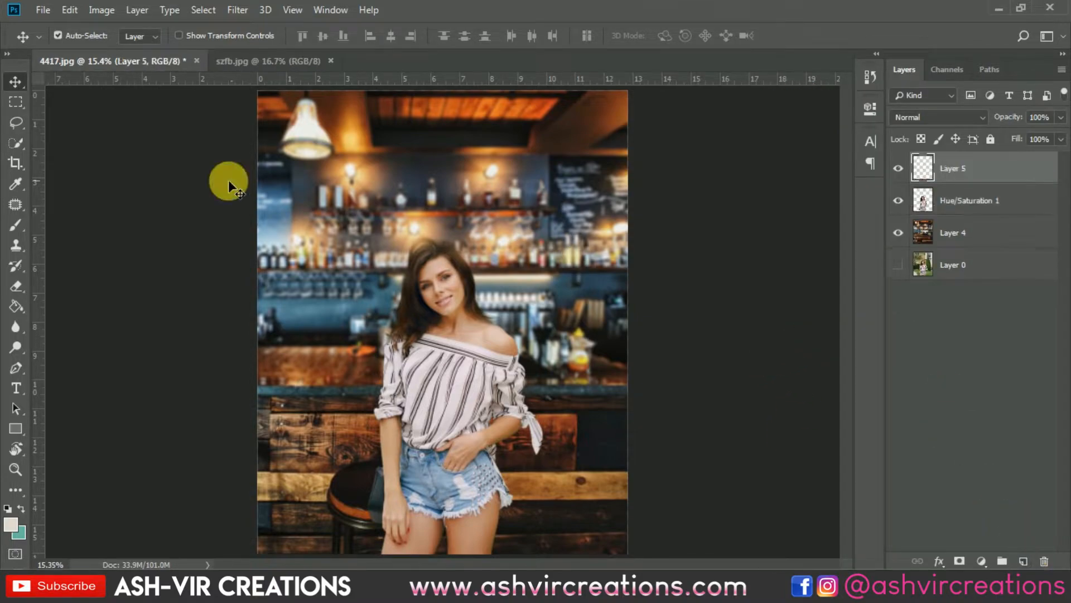
pyautogui.click(16, 101)
pyautogui.moveTo(323, 204); pyautogui.dragTo(573, 565)
pyautogui.rightClick(501, 398)
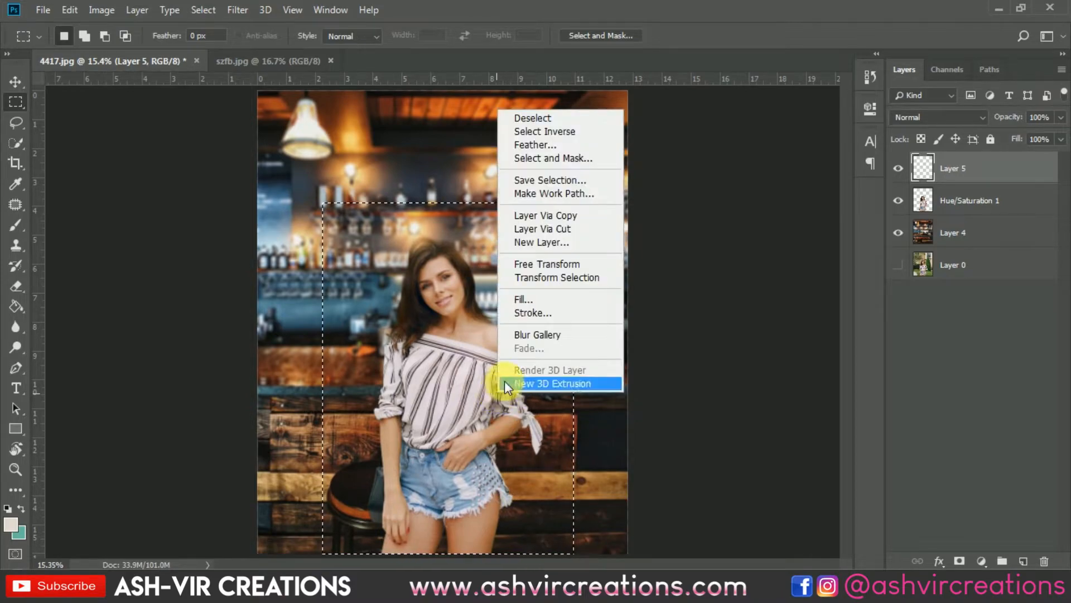
pyautogui.click(522, 299)
pyautogui.click(631, 139)
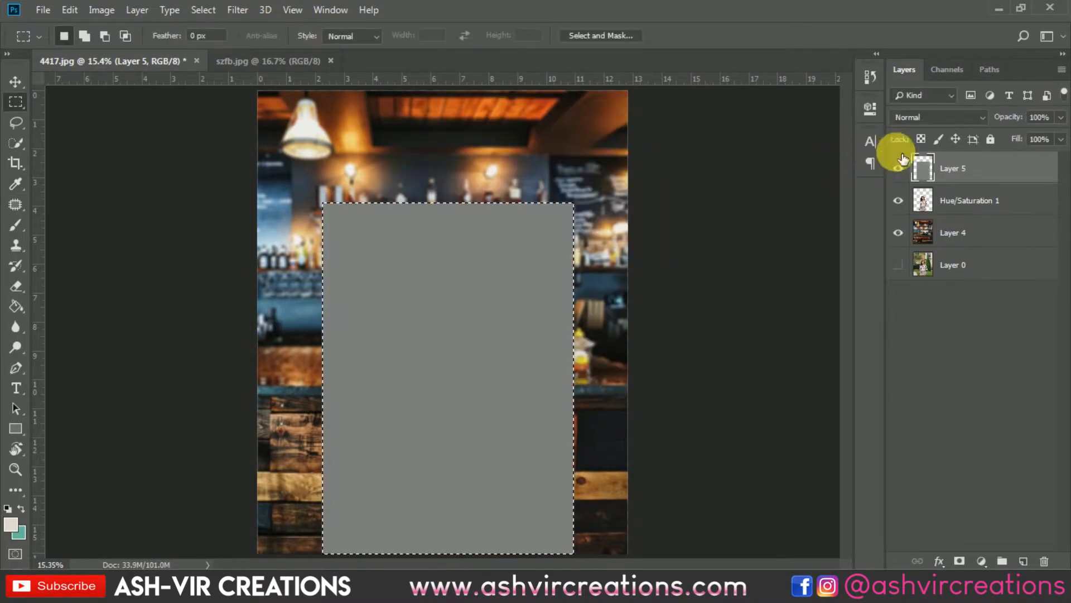
pyautogui.click(921, 118)
pyautogui.click(923, 308)
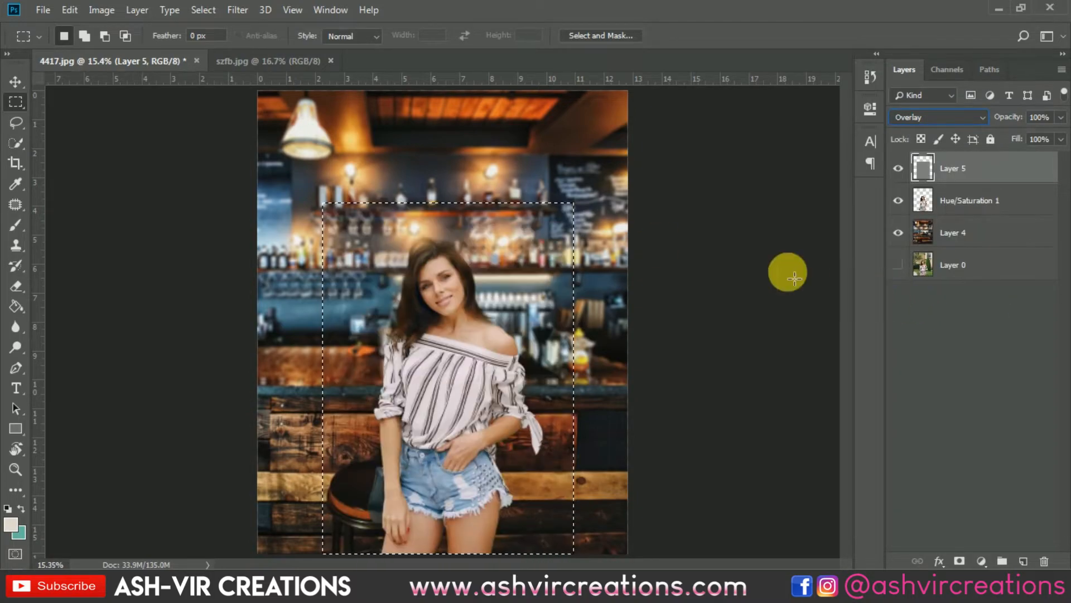
# Step: Clear the selection and darken the woman's hanging forearm with the Burn tool at 12% exposure, reducing the brush to 300 px
pyautogui.click(17, 328)
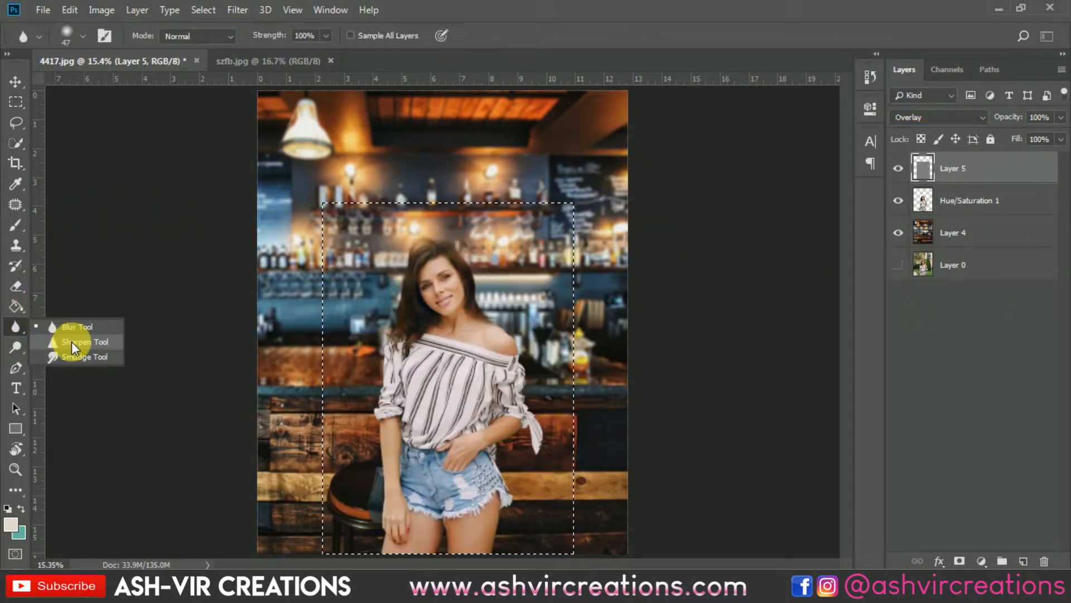
pyautogui.click(17, 344)
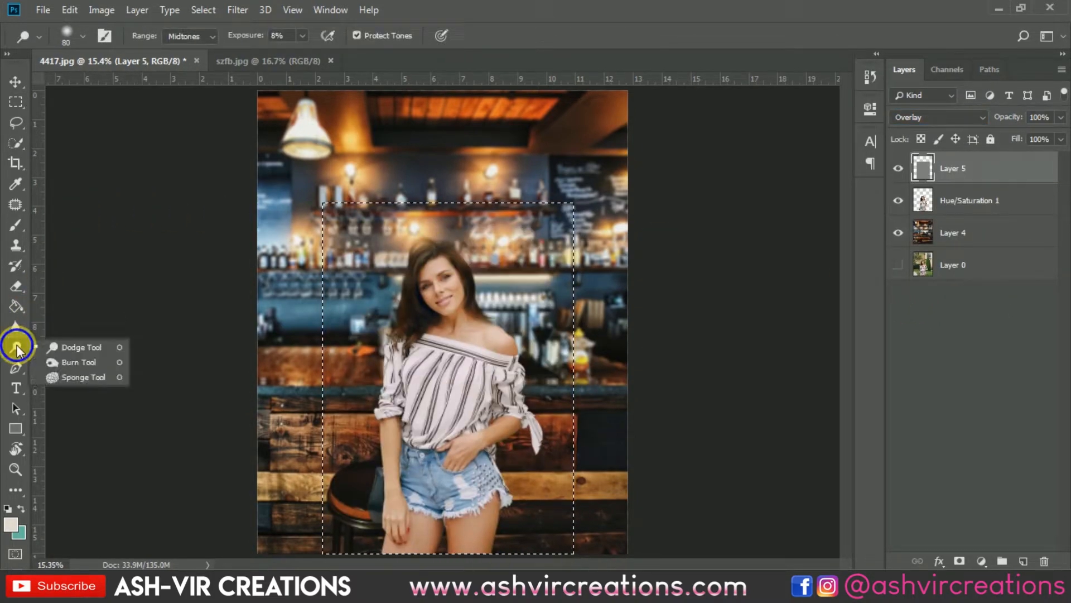
pyautogui.click(62, 356)
pyautogui.hotkey('ctrl', 'd')
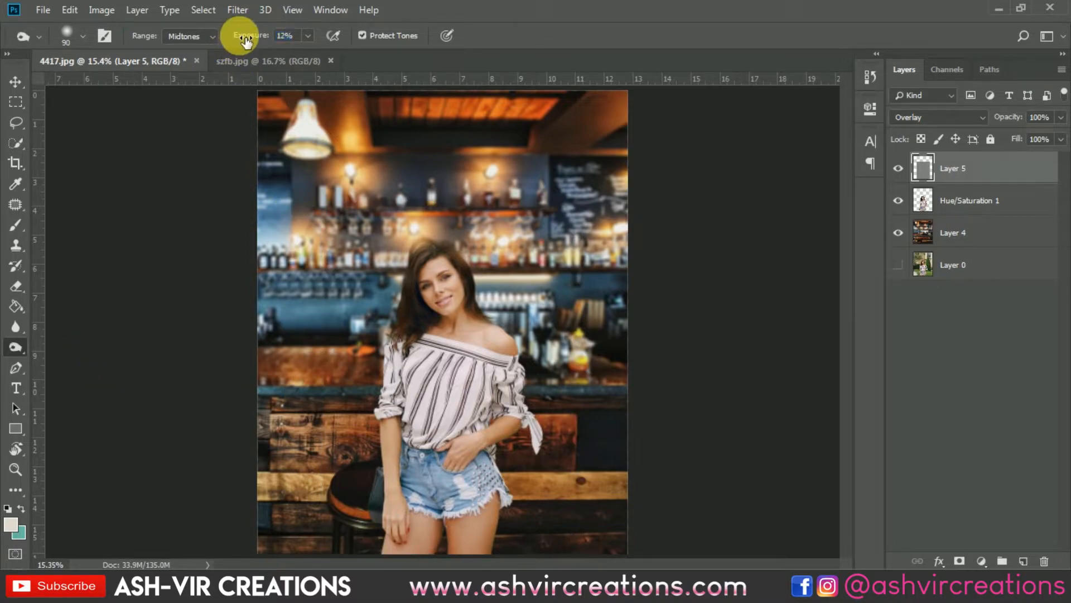
pyautogui.press(']')
pyautogui.moveTo(402, 427)
pyautogui.mouseDown()
pyautogui.moveTo(382, 462)
pyautogui.moveTo(387, 501)
pyautogui.mouseUp()
pyautogui.press('[')
pyautogui.press('[')
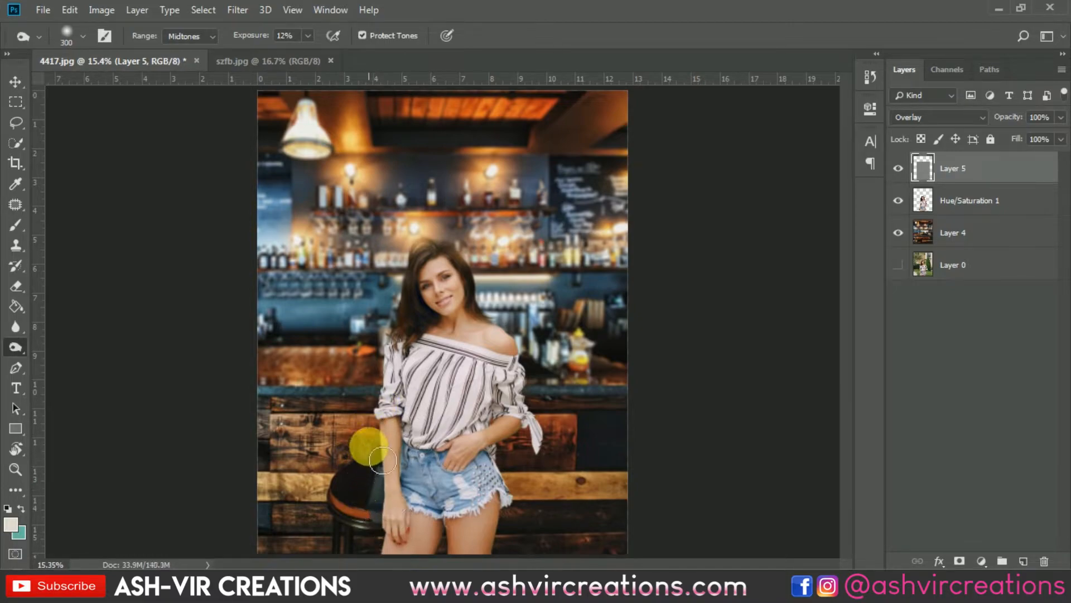
pyautogui.moveTo(366, 447)
pyautogui.mouseDown()
pyautogui.moveTo(371, 518)
pyautogui.moveTo(380, 519)
pyautogui.moveTo(375, 447)
pyautogui.mouseUp()
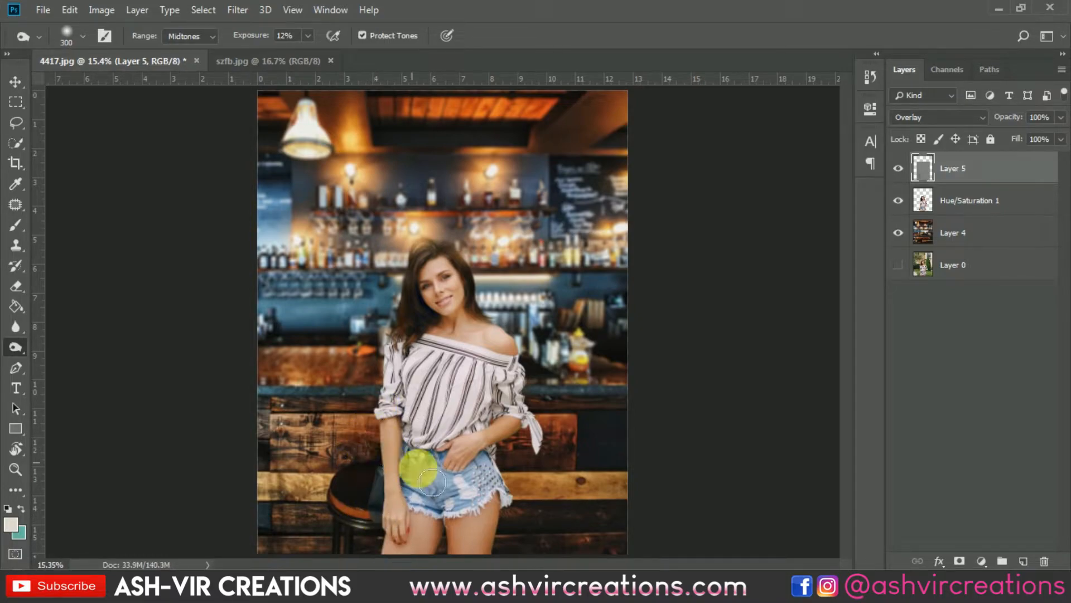
# Step: Burn shadows along the outer edge of the hanging arm with a 200 px brush and over the thighs with a larger one
pyautogui.scroll(2, 481, 384)
pyautogui.moveTo(483, 436); pyautogui.dragTo(576, 256)
pyautogui.scroll(5, 514, 337)
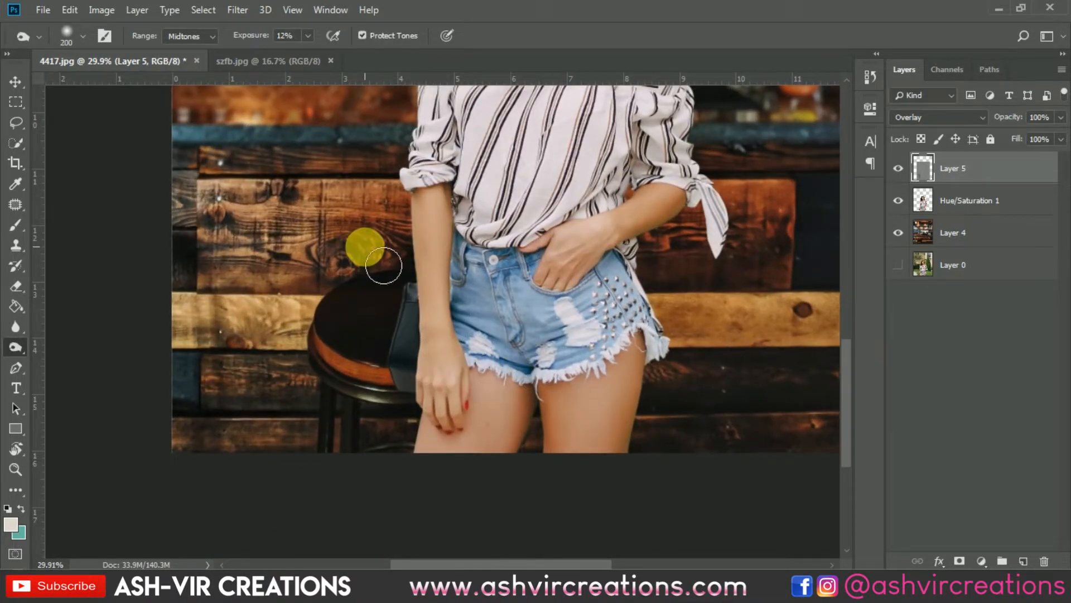
pyautogui.moveTo(379, 261)
pyautogui.mouseDown()
pyautogui.moveTo(439, 374)
pyautogui.moveTo(425, 460)
pyautogui.moveTo(436, 408)
pyautogui.mouseUp()
pyautogui.press(']')
pyautogui.press(']')
pyautogui.moveTo(510, 413)
pyautogui.mouseDown()
pyautogui.moveTo(509, 487)
pyautogui.moveTo(524, 374)
pyautogui.moveTo(551, 495)
pyautogui.moveTo(636, 454)
pyautogui.moveTo(653, 307)
pyautogui.moveTo(627, 491)
pyautogui.moveTo(507, 440)
pyautogui.mouseUp()
# Step: Burn the inner edge of the hanging arm and the shaded areas of the shorts, reducing the brush to 150 px
pyautogui.press('[')
pyautogui.press('[')
pyautogui.press('[')
pyautogui.press('[')
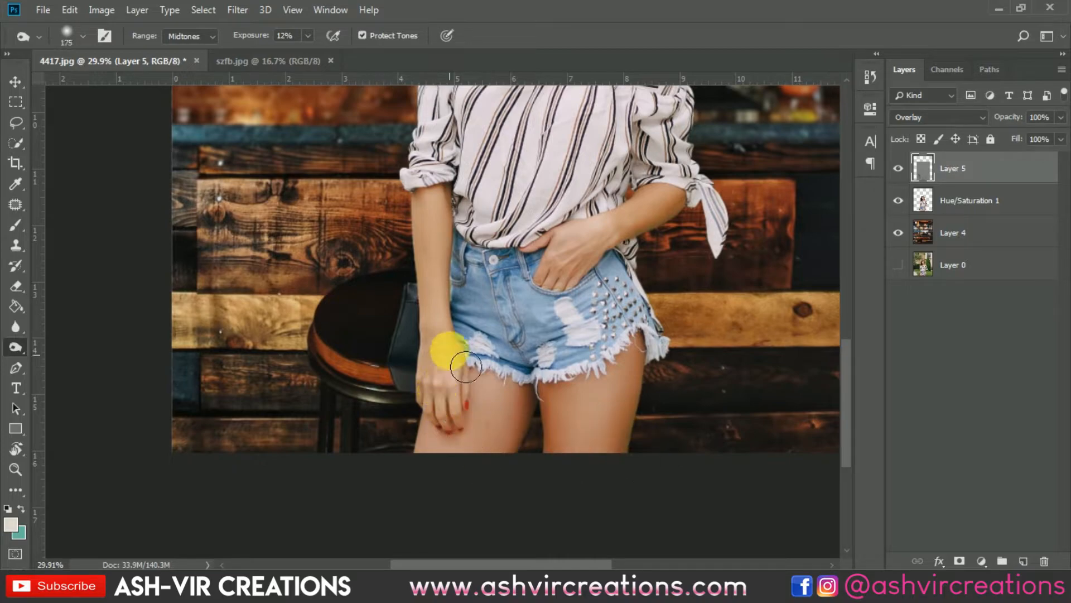
pyautogui.moveTo(450, 182)
pyautogui.mouseDown()
pyautogui.moveTo(460, 354)
pyautogui.moveTo(468, 177)
pyautogui.moveTo(409, 225)
pyautogui.moveTo(432, 483)
pyautogui.mouseUp()
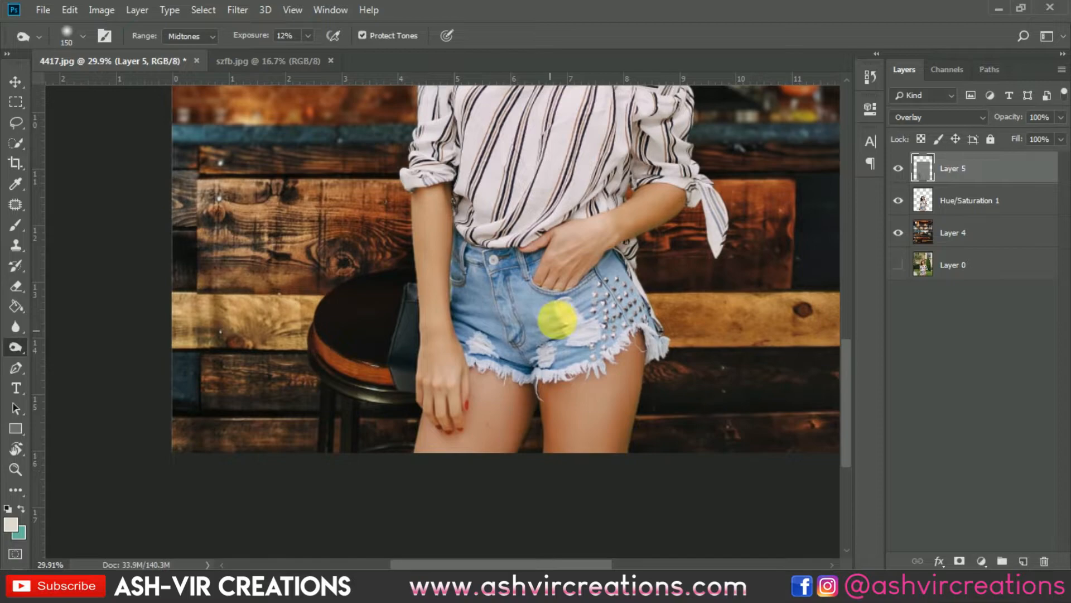
pyautogui.moveTo(579, 274); pyautogui.dragTo(525, 418)
# Step: Burn the shadows around the woman's face and hair with a brush smaller than 150 px
pyautogui.moveTo(584, 391)
pyautogui.mouseDown()
pyautogui.moveTo(632, 366)
pyautogui.moveTo(559, 406)
pyautogui.moveTo(506, 461)
pyautogui.moveTo(602, 323)
pyautogui.moveTo(619, 326)
pyautogui.moveTo(569, 363)
pyautogui.moveTo(567, 345)
pyautogui.moveTo(635, 215)
pyautogui.moveTo(655, 375)
pyautogui.moveTo(614, 304)
pyautogui.moveTo(547, 251)
pyautogui.moveTo(578, 259)
pyautogui.moveTo(576, 240)
pyautogui.moveTo(566, 276)
pyautogui.moveTo(573, 243)
pyautogui.mouseUp()
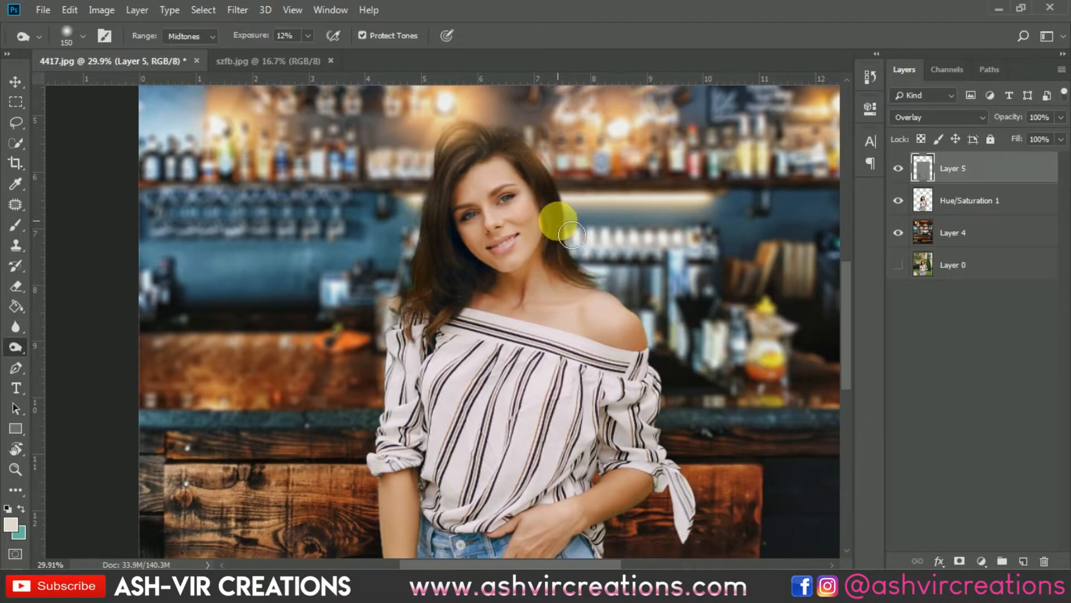
pyautogui.scroll(4, 509, 173)
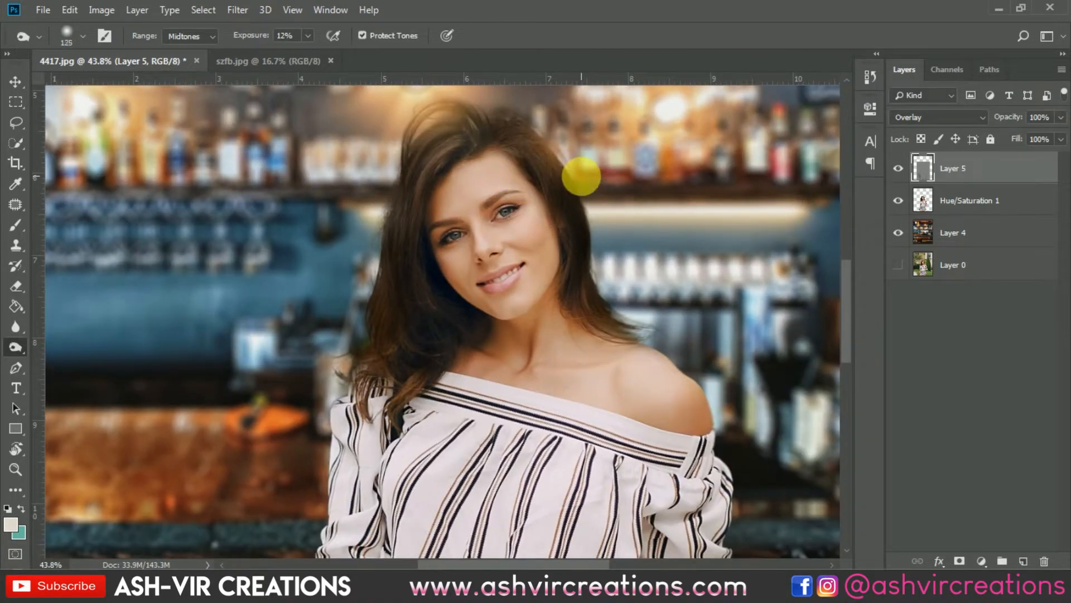
pyautogui.press('[')
pyautogui.press('[')
pyautogui.press('[')
pyautogui.moveTo(446, 282)
pyautogui.mouseDown()
pyautogui.moveTo(495, 322)
pyautogui.moveTo(404, 275)
pyautogui.moveTo(496, 305)
pyautogui.moveTo(599, 287)
pyautogui.moveTo(590, 268)
pyautogui.moveTo(530, 342)
pyautogui.moveTo(540, 342)
pyautogui.moveTo(529, 332)
pyautogui.moveTo(554, 373)
pyautogui.moveTo(597, 378)
pyautogui.moveTo(654, 365)
pyautogui.moveTo(635, 341)
pyautogui.moveTo(645, 350)
pyautogui.moveTo(634, 382)
pyautogui.moveTo(625, 359)
pyautogui.moveTo(662, 266)
pyautogui.moveTo(636, 198)
pyautogui.mouseUp()
# Step: Compare the whole image with and without the dodge-and-burn shading on Layer 5
pyautogui.press(']')
pyautogui.press(']')
pyautogui.scroll(-4, 641, 351)
pyautogui.press(']')
pyautogui.press(']')
pyautogui.press(']')
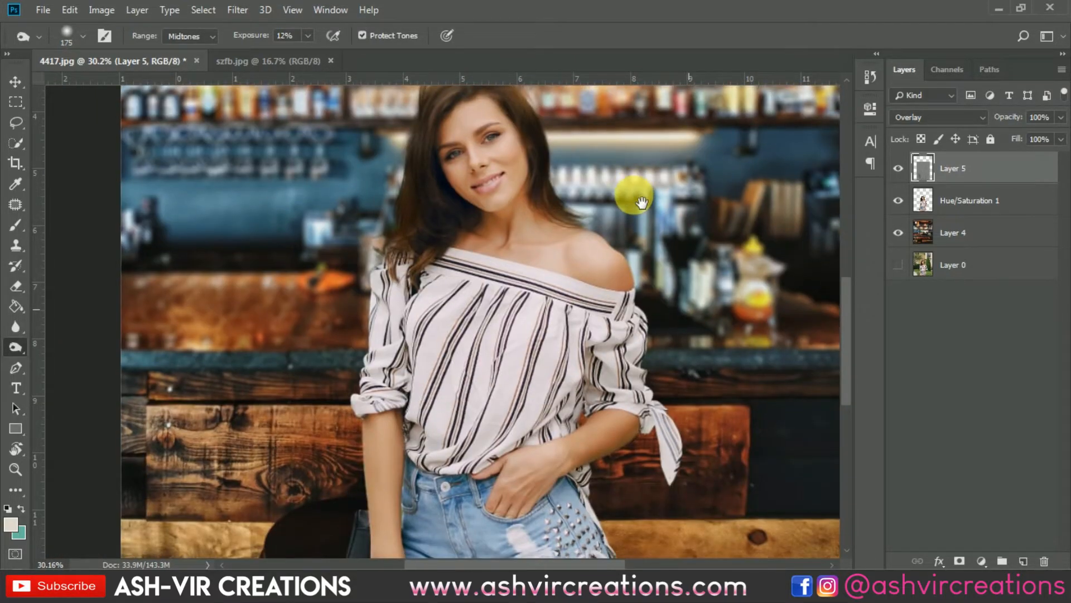
pyautogui.scroll(-4, 634, 194)
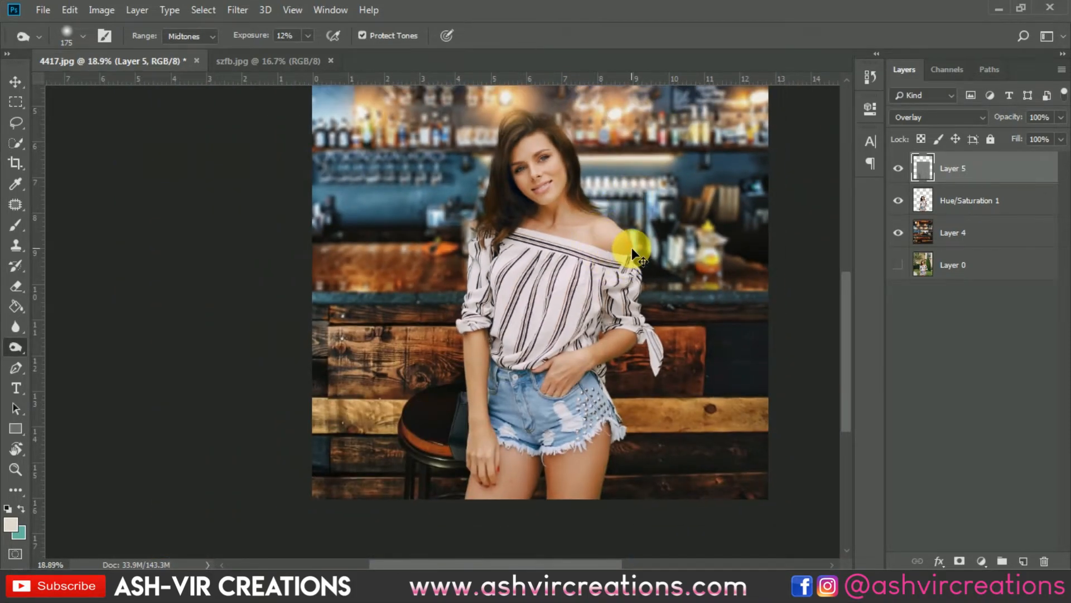
pyautogui.scroll(-2, 642, 258)
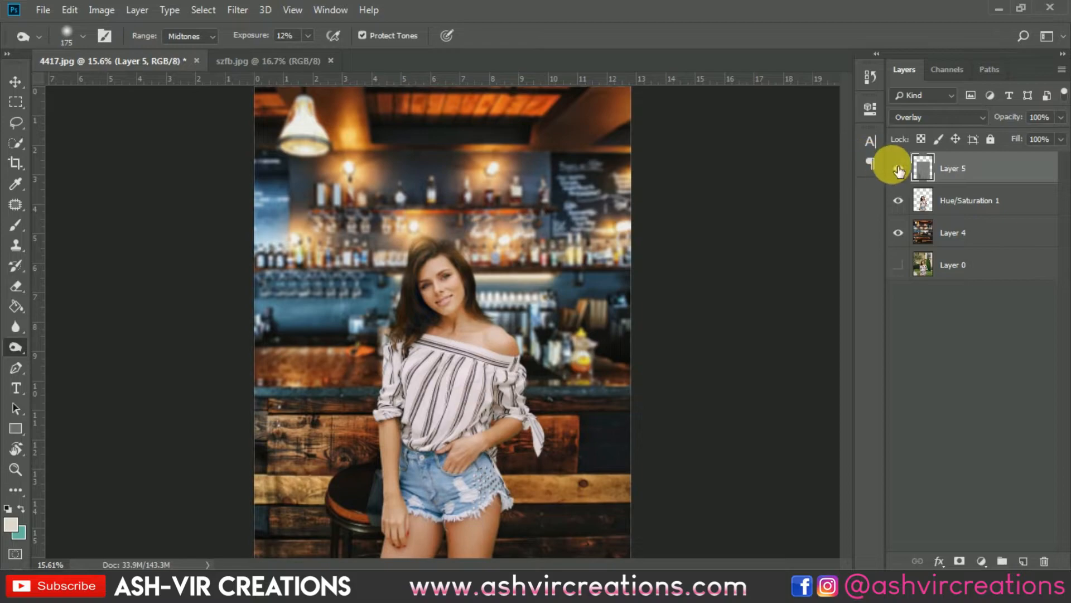
pyautogui.click(899, 168)
pyautogui.click(898, 168)
pyautogui.click(898, 168)
pyautogui.click(899, 168)
pyautogui.click(899, 168)
pyautogui.click(898, 168)
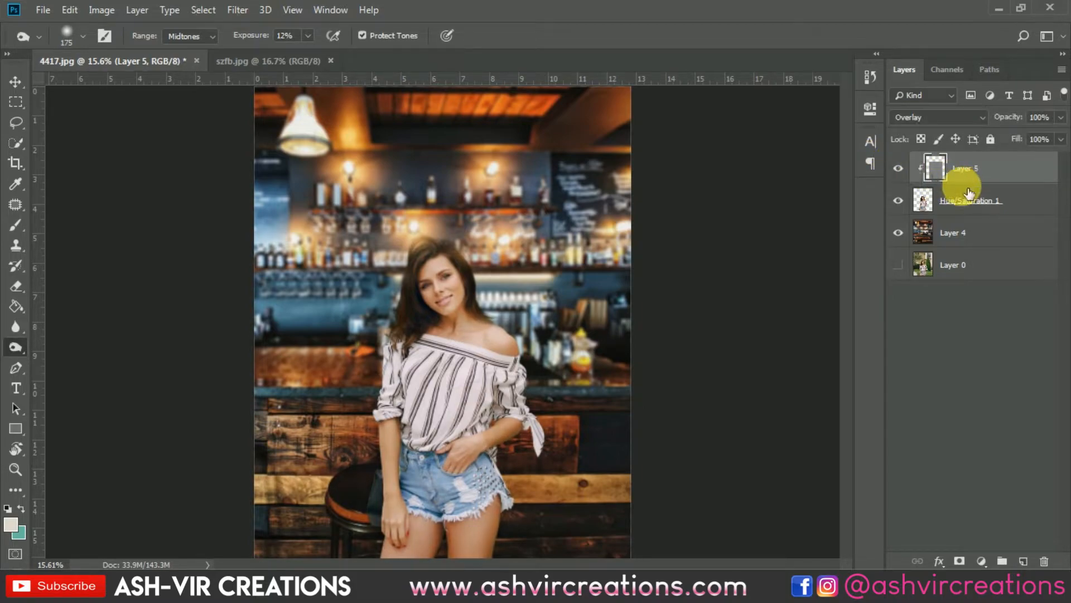
# Step: Clip the dodge-and-burn Layer 5 to the woman's Hue/Saturation 1 layer and check its effect
pyautogui.keyDown('alt'); pyautogui.click(922, 179); pyautogui.keyUp('alt')
pyautogui.click(898, 168)
pyautogui.click(899, 168)
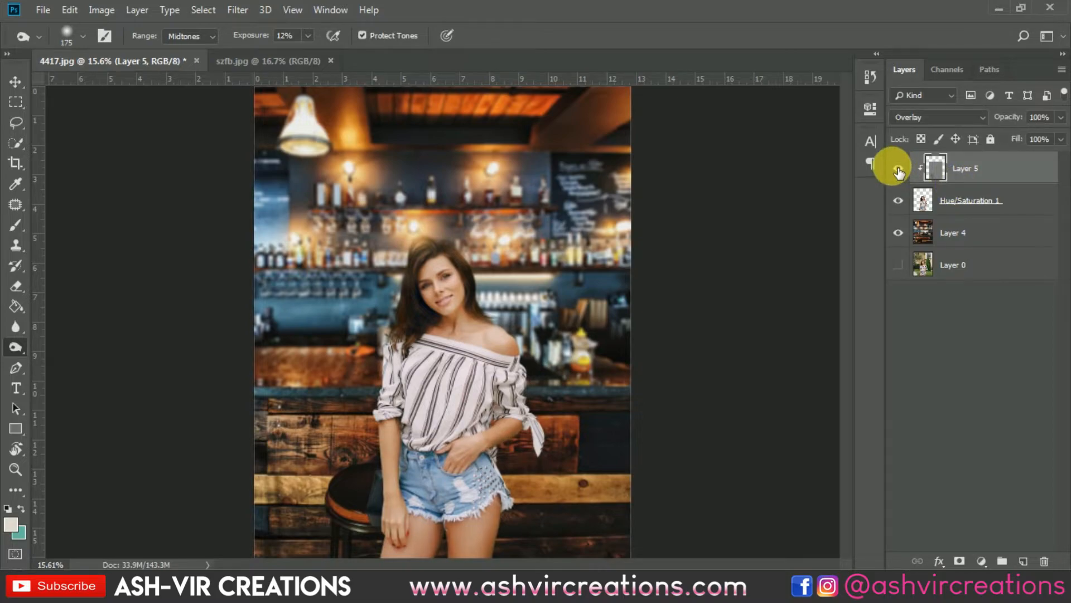
pyautogui.click(898, 168)
# Step: Examine the clipped shading on the woman's body up close with Layer 5 hidden and shown
pyautogui.scroll(5, 381, 438)
pyautogui.moveTo(452, 414); pyautogui.dragTo(459, 357)
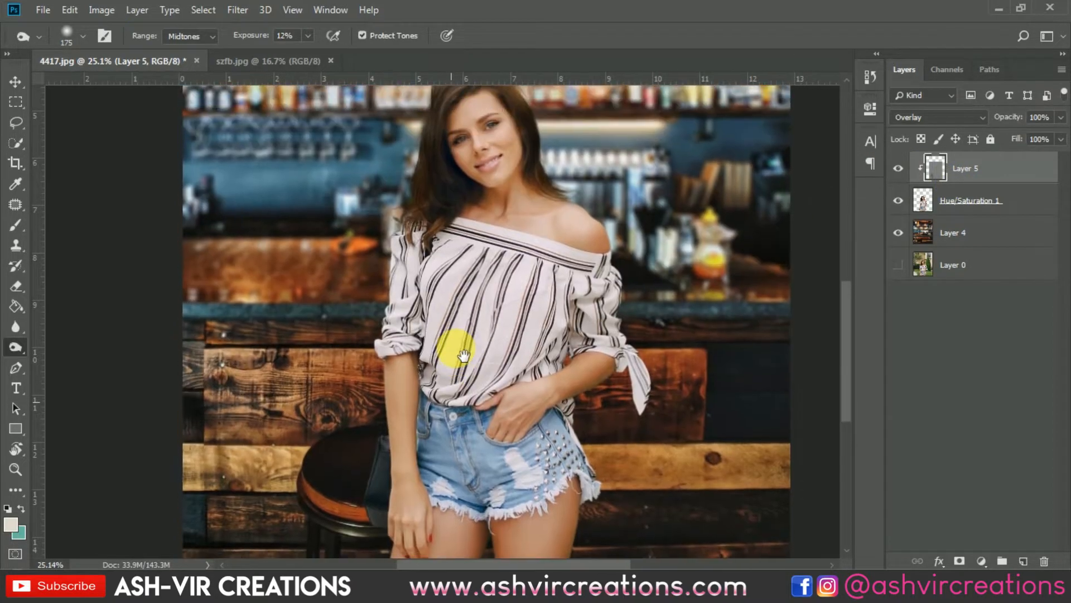
pyautogui.click(899, 169)
pyautogui.click(900, 170)
pyautogui.click(900, 169)
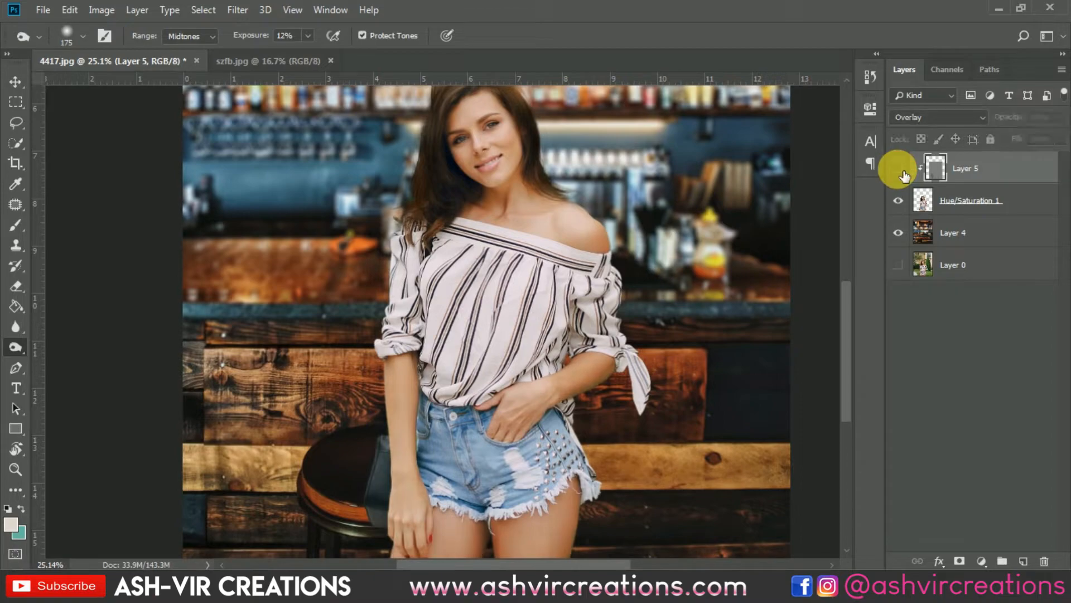
pyautogui.click(900, 169)
pyautogui.click(899, 169)
pyautogui.click(900, 169)
pyautogui.scroll(-4, 679, 266)
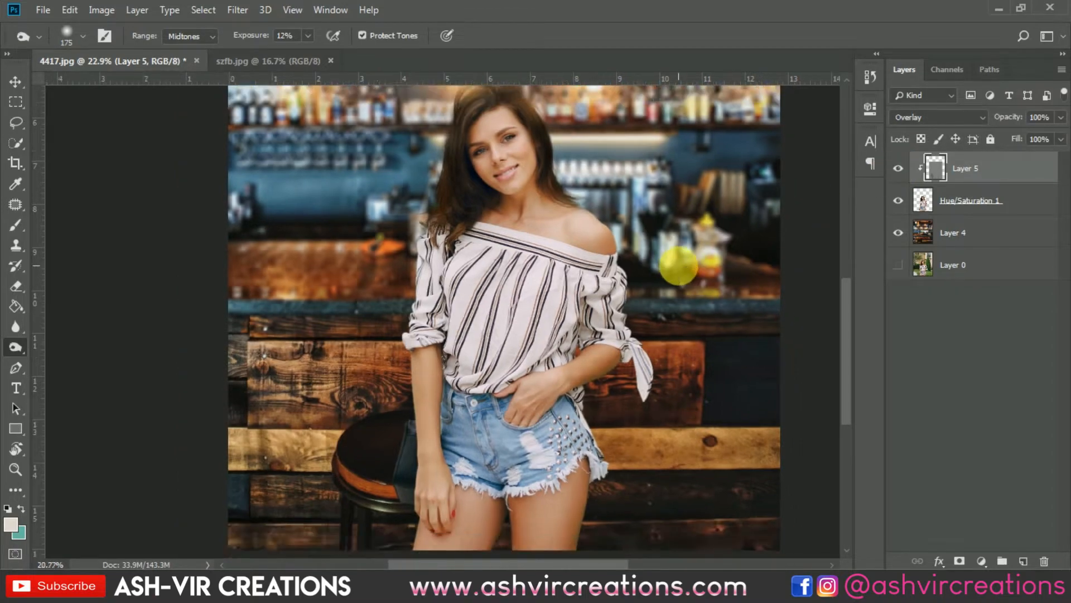
# Step: Merge the clipped shading Layer 5 with the woman's Hue/Saturation 1 layer
pyautogui.press('v')
pyautogui.click(966, 205)
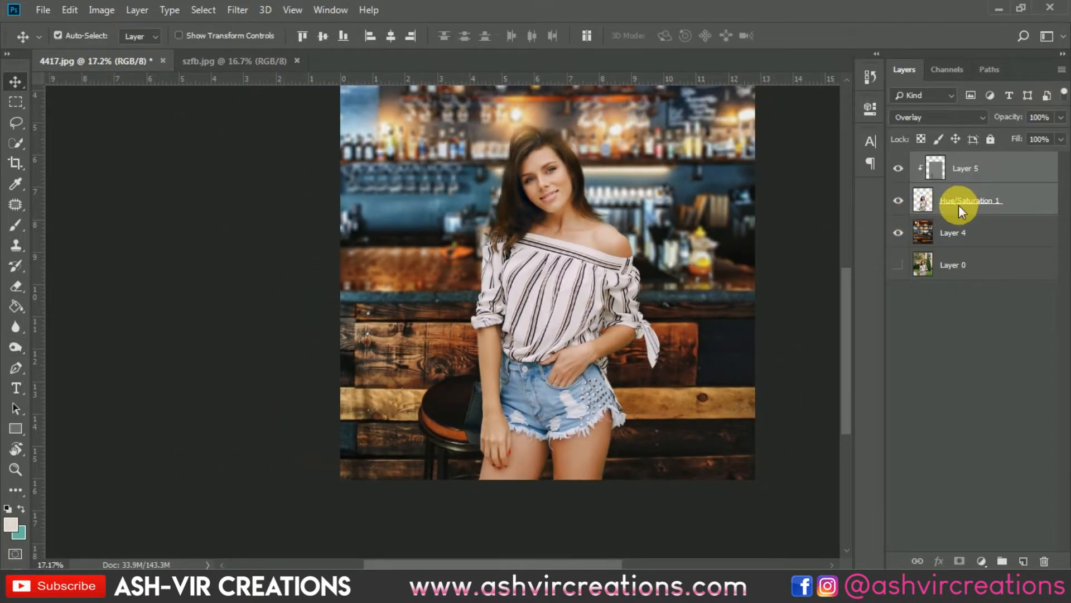
pyautogui.rightClick(959, 205)
pyautogui.click(771, 440)
pyautogui.scroll(-3, 562, 333)
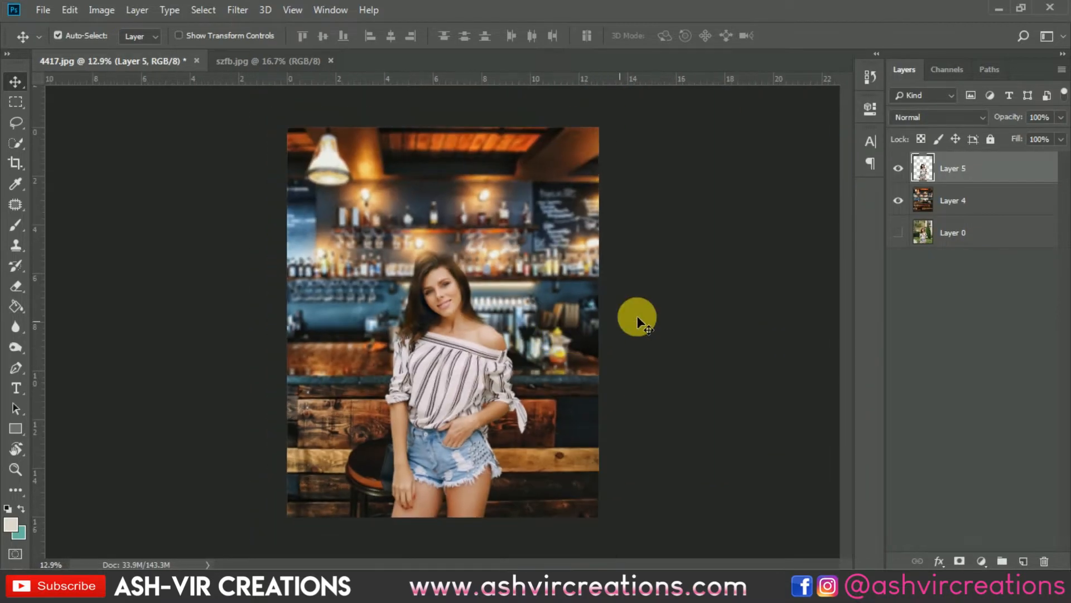
# Step: Merge the shaded woman layer with the blurred bar background on Layer 4
pyautogui.click(947, 200)
pyautogui.keyDown('shift'); pyautogui.click(956, 168); pyautogui.keyUp('shift')
pyautogui.rightClick(957, 168)
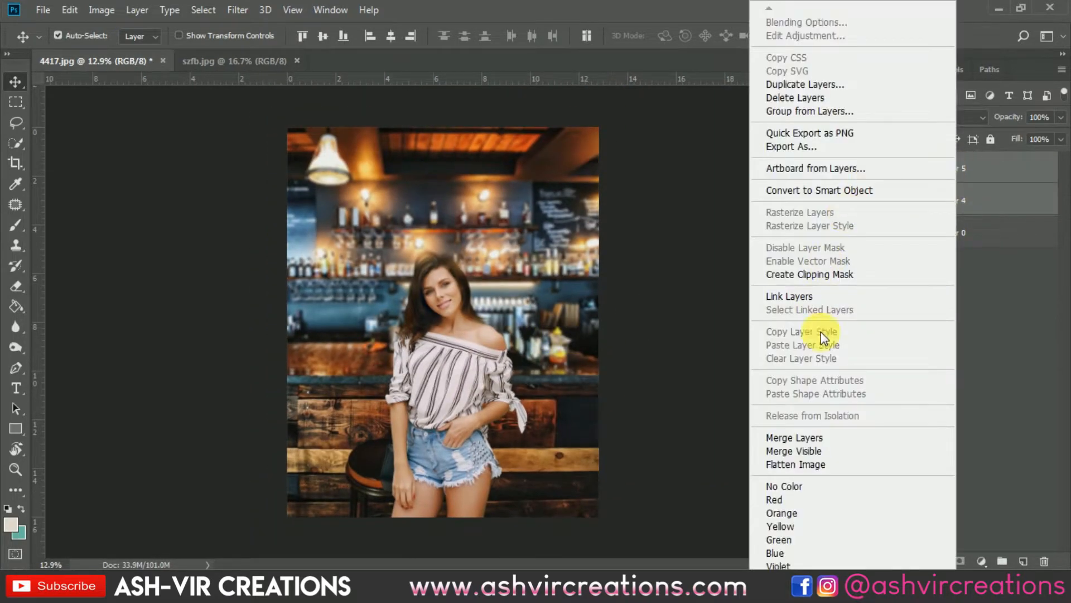
pyautogui.click(801, 438)
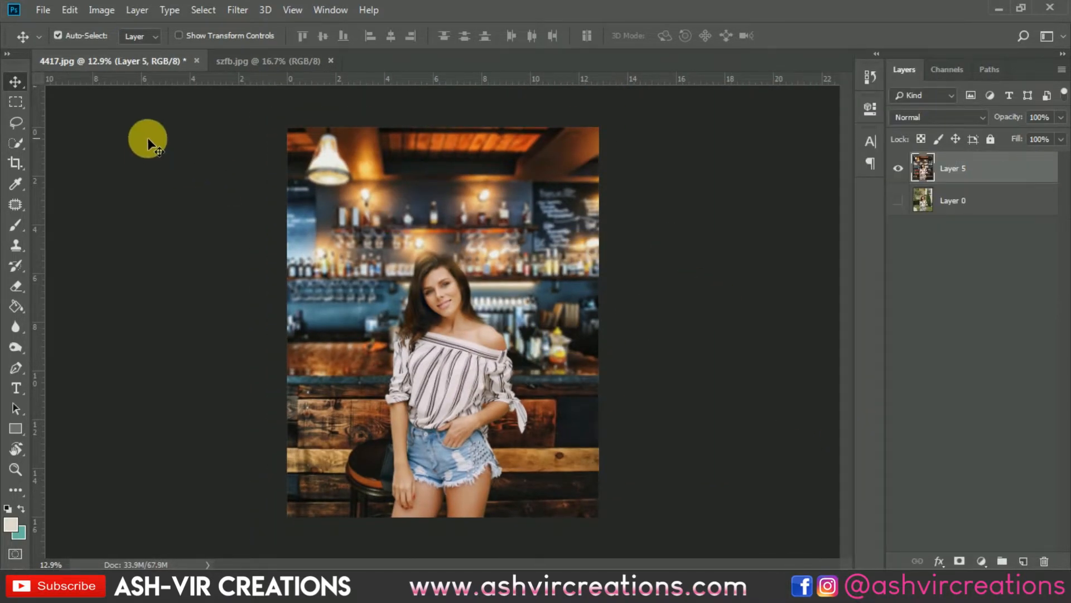
# Step: Open the Camera Raw Filter and set contrast +7, highlights -23, shadows +25, whites +8, blacks -3 and temperature -8
pyautogui.click(236, 11)
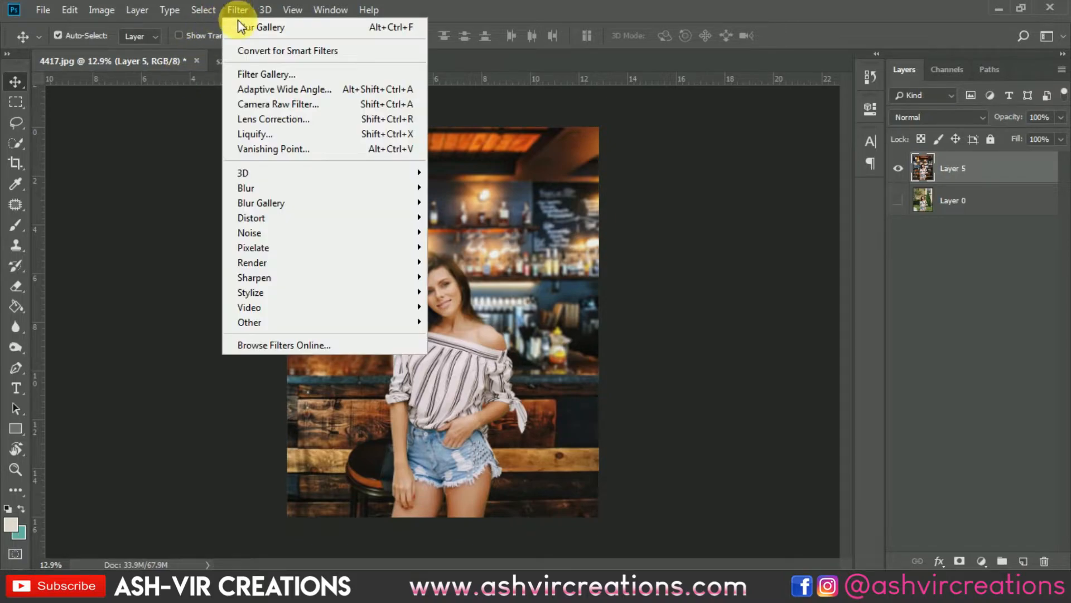
pyautogui.click(271, 106)
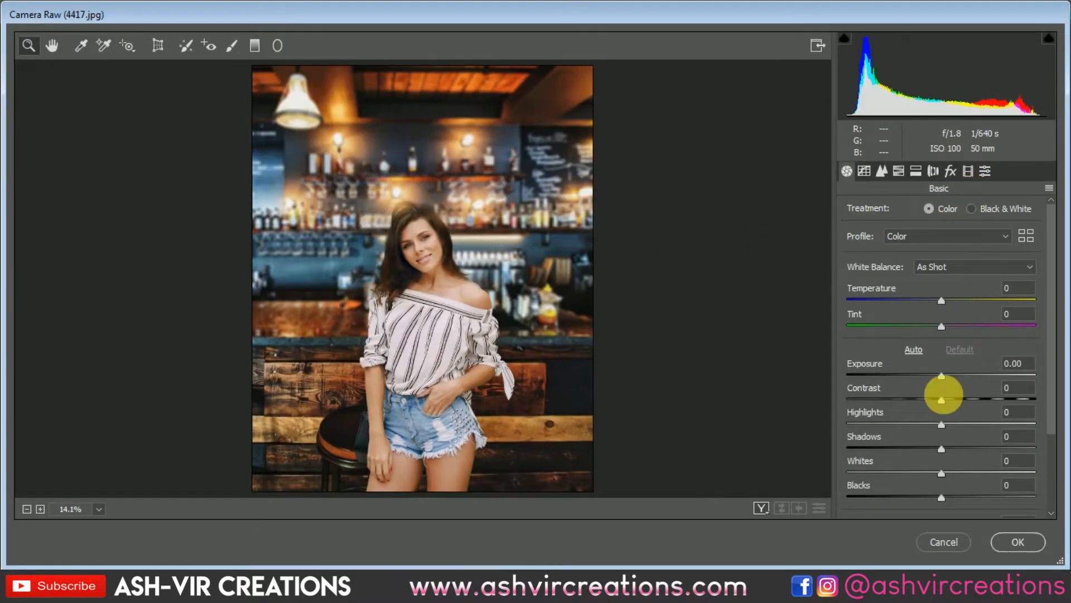
pyautogui.moveTo(954, 401)
pyautogui.mouseDown()
pyautogui.moveTo(966, 401)
pyautogui.moveTo(947, 400)
pyautogui.mouseUp()
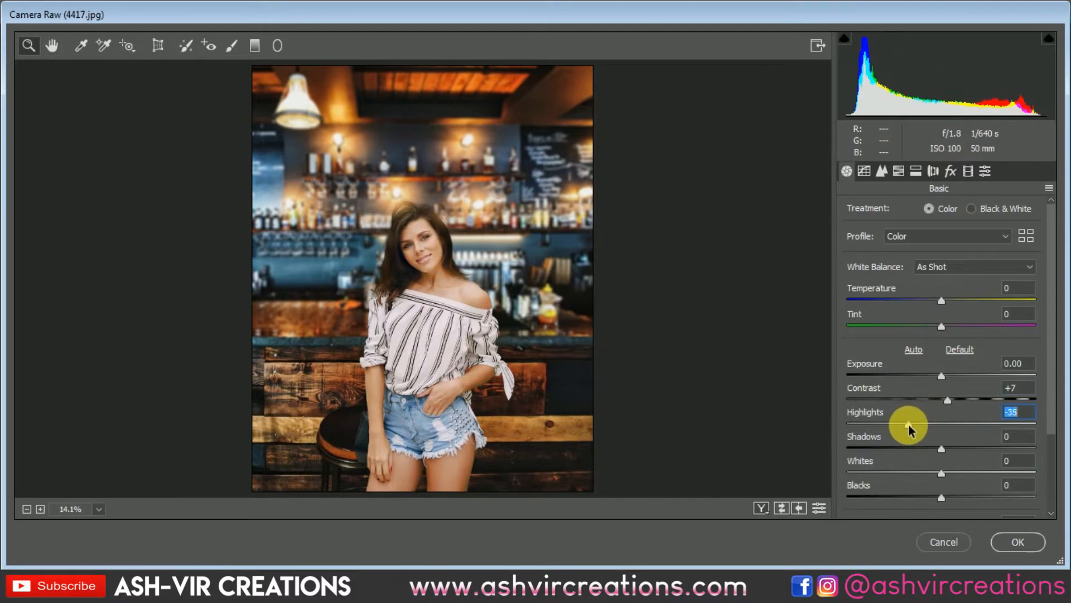
pyautogui.moveTo(908, 423); pyautogui.dragTo(969, 448)
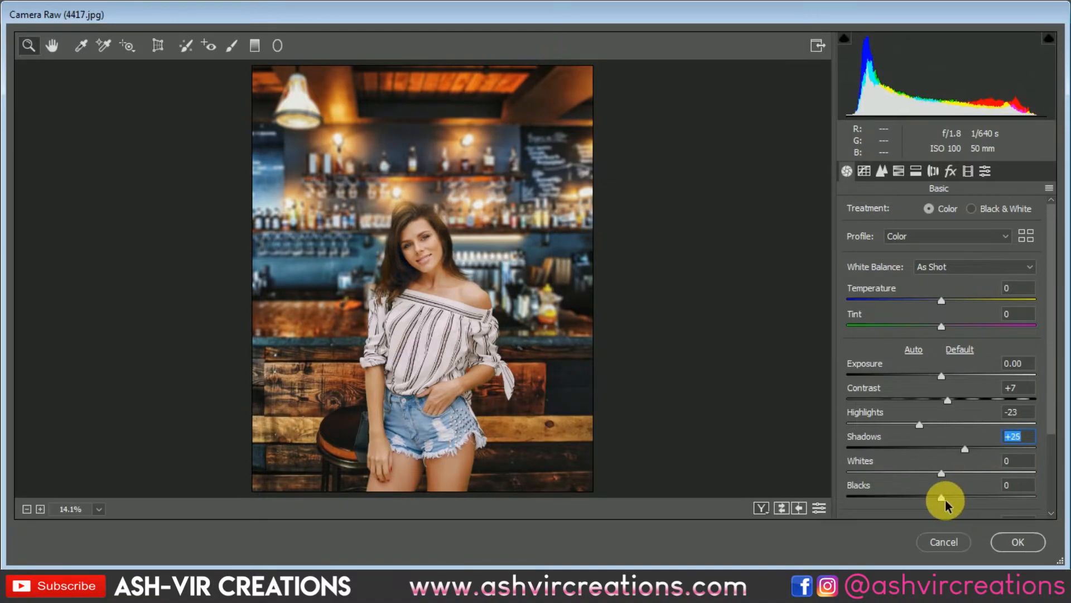
pyautogui.moveTo(945, 497); pyautogui.dragTo(952, 473)
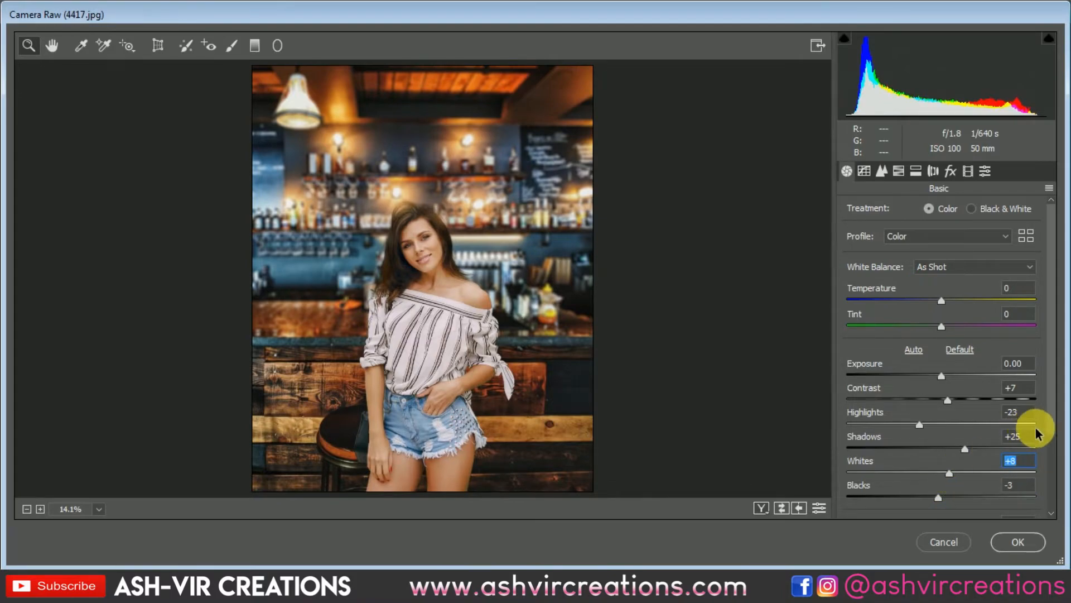
pyautogui.moveTo(943, 303); pyautogui.dragTo(936, 306)
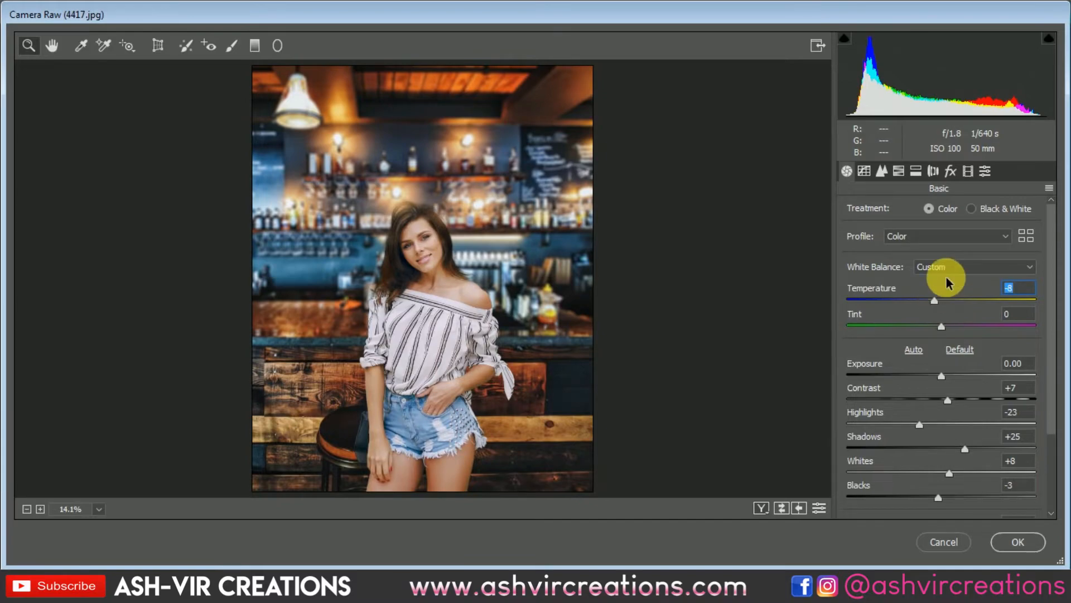
# Step: Set the Blue Primary hue to -36 in the Camera Raw calibration
pyautogui.click(954, 174)
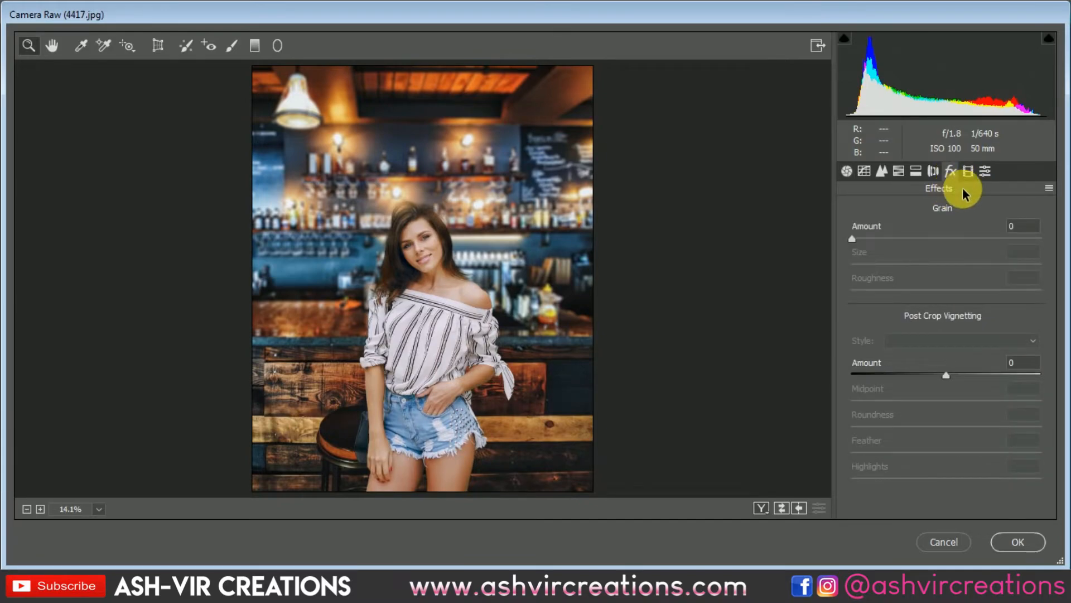
pyautogui.click(968, 171)
pyautogui.moveTo(933, 466); pyautogui.dragTo(914, 466)
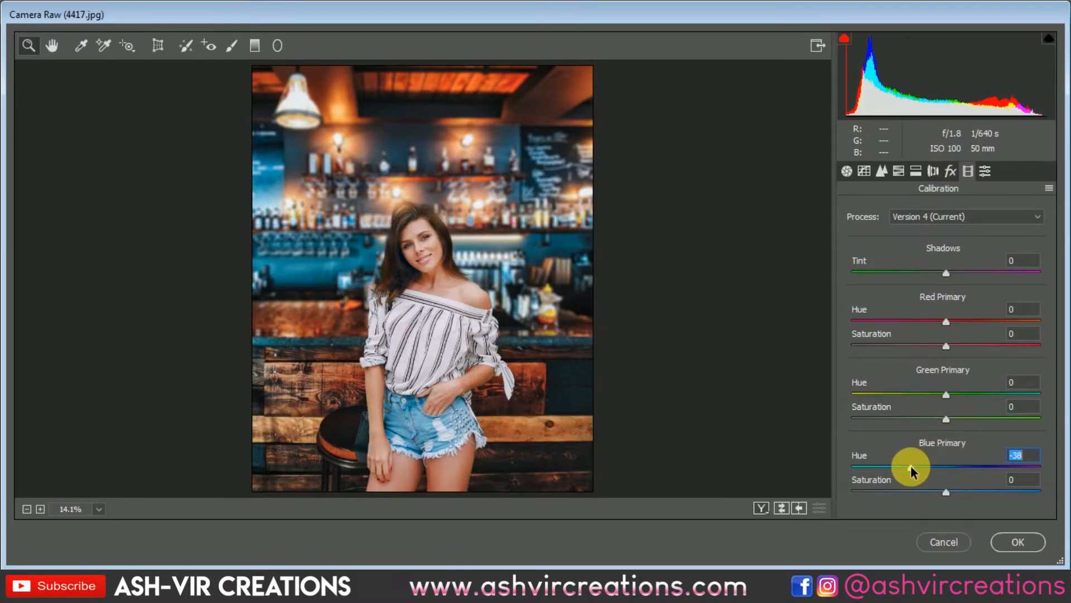
pyautogui.moveTo(911, 467)
pyautogui.mouseDown()
pyautogui.moveTo(943, 466)
pyautogui.moveTo(916, 466)
pyautogui.mouseUp()
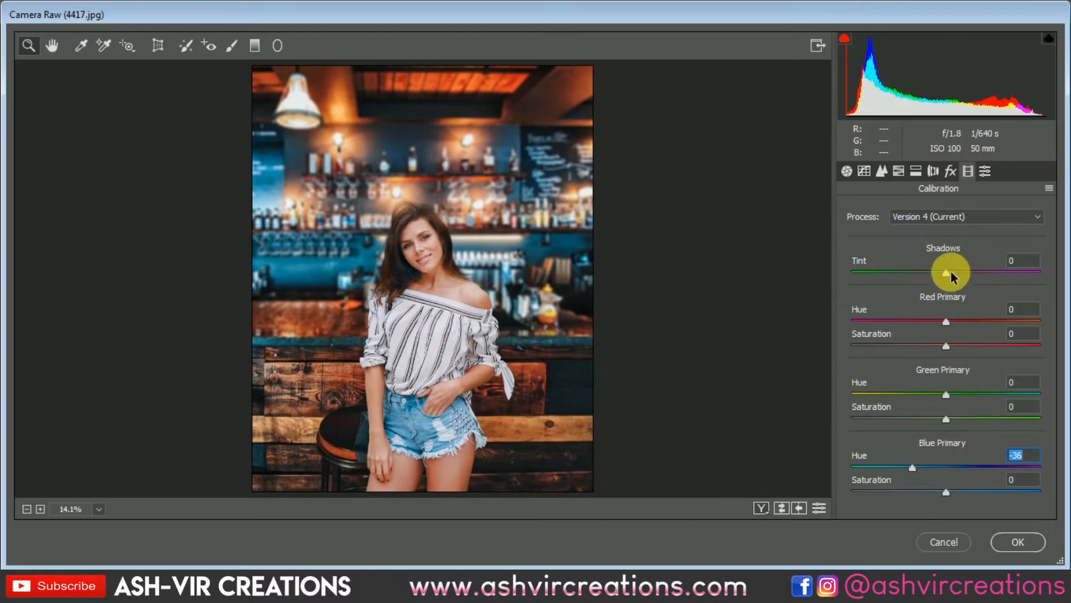
# Step: Shift the Oranges hue to +22 in the HSL adjustments to correct the skin tones
pyautogui.click(900, 170)
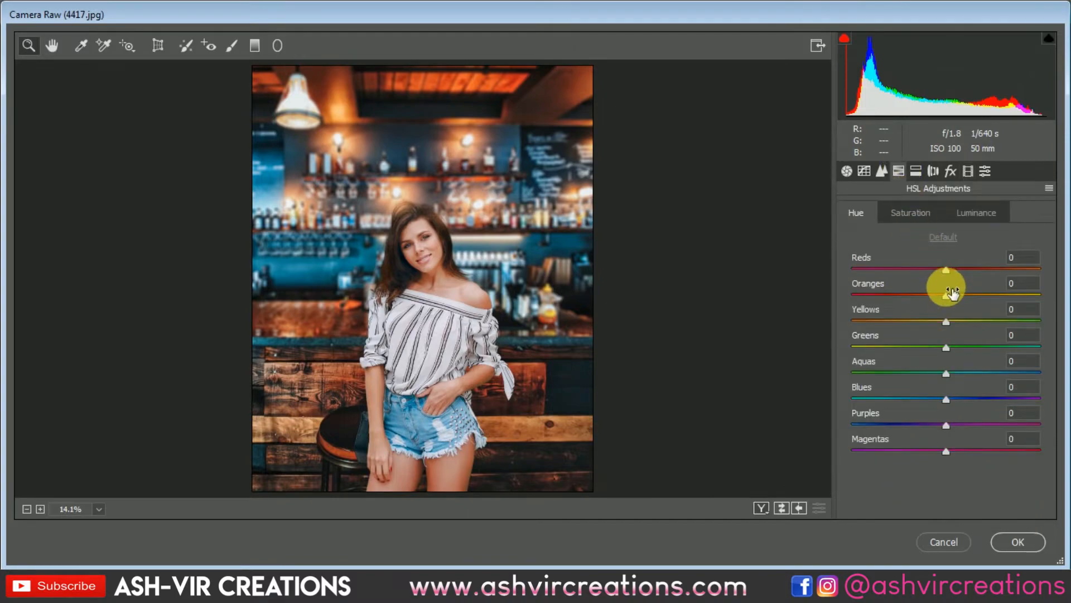
pyautogui.moveTo(950, 292)
pyautogui.mouseDown()
pyautogui.moveTo(971, 296)
pyautogui.moveTo(960, 296)
pyautogui.mouseUp()
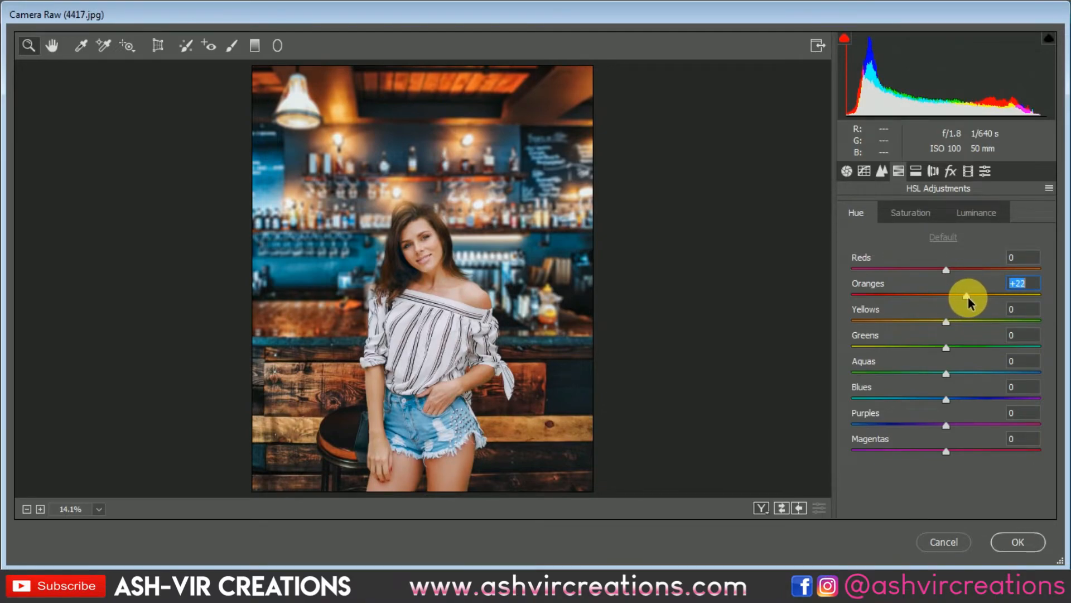
pyautogui.moveTo(980, 296)
pyautogui.mouseDown()
pyautogui.moveTo(955, 297)
pyautogui.moveTo(965, 297)
pyautogui.mouseUp()
pyautogui.moveTo(968, 296); pyautogui.dragTo(967, 296)
pyautogui.moveTo(460, 299)
pyautogui.mouseDown()
pyautogui.moveTo(500, 344)
pyautogui.moveTo(462, 307)
pyautogui.mouseUp()
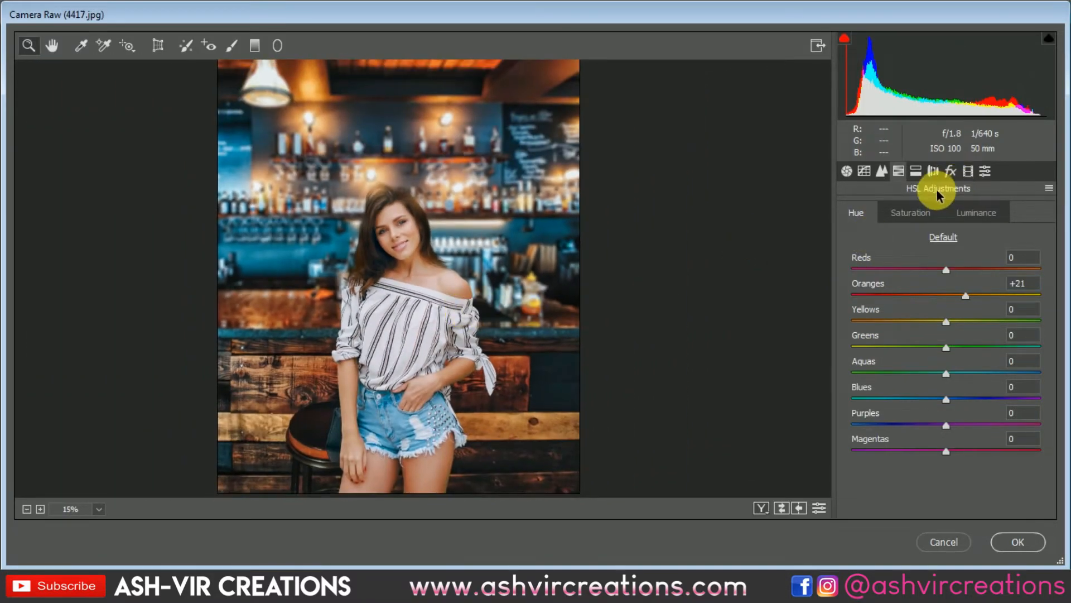
pyautogui.moveTo(946, 270); pyautogui.dragTo(970, 294)
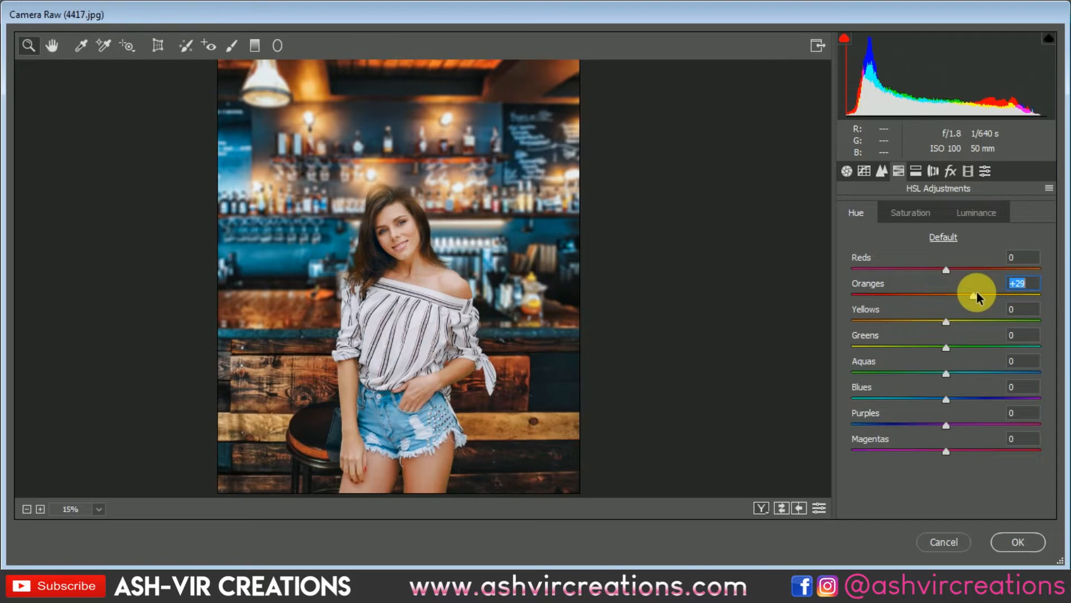
# Step: Add a post-crop vignette with amount -22, midpoint 44, roundness -14 and feather 73
pyautogui.click(950, 171)
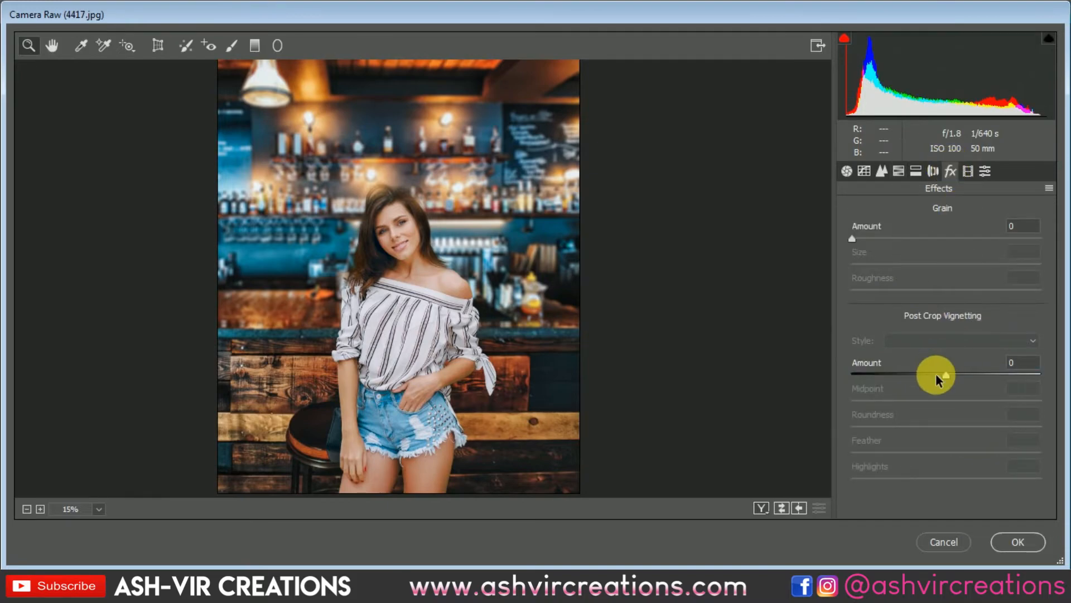
pyautogui.moveTo(938, 377); pyautogui.dragTo(990, 459)
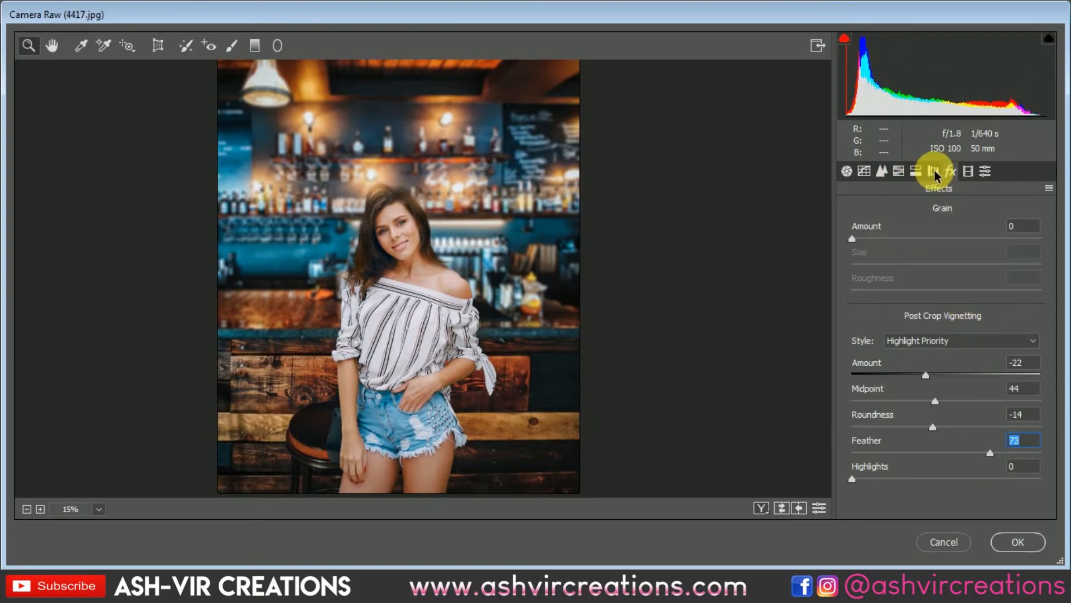
# Step: Split-tone the shadows blue with hue 221 and saturation 20
pyautogui.click(902, 171)
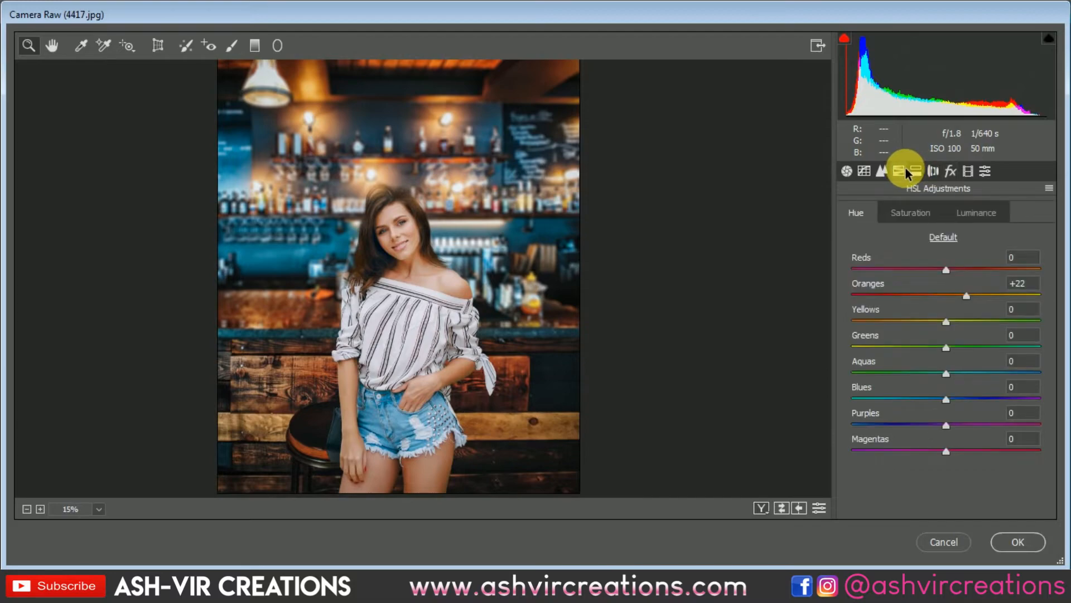
pyautogui.click(917, 171)
pyautogui.click(912, 355)
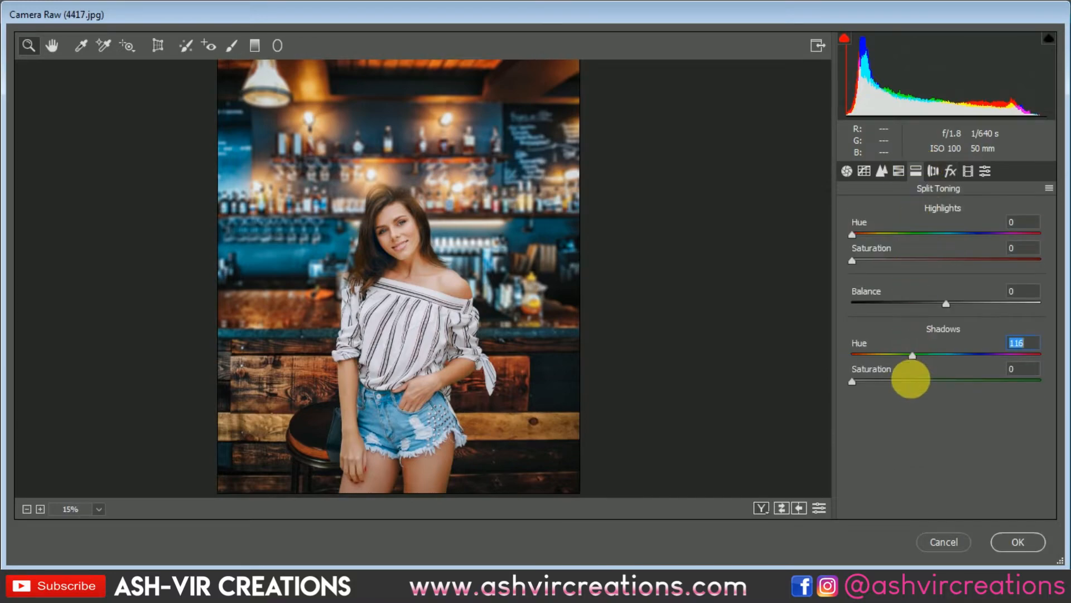
pyautogui.click(913, 380)
pyautogui.moveTo(914, 355); pyautogui.dragTo(968, 355)
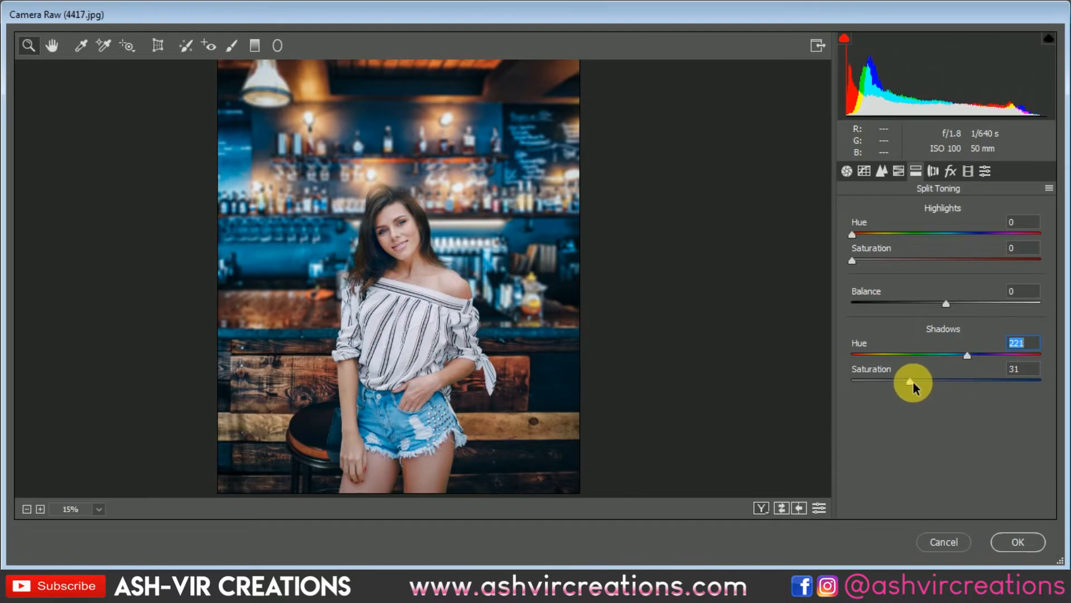
pyautogui.moveTo(910, 383)
pyautogui.mouseDown()
pyautogui.moveTo(837, 385)
pyautogui.moveTo(921, 392)
pyautogui.moveTo(795, 389)
pyautogui.moveTo(892, 392)
pyautogui.mouseUp()
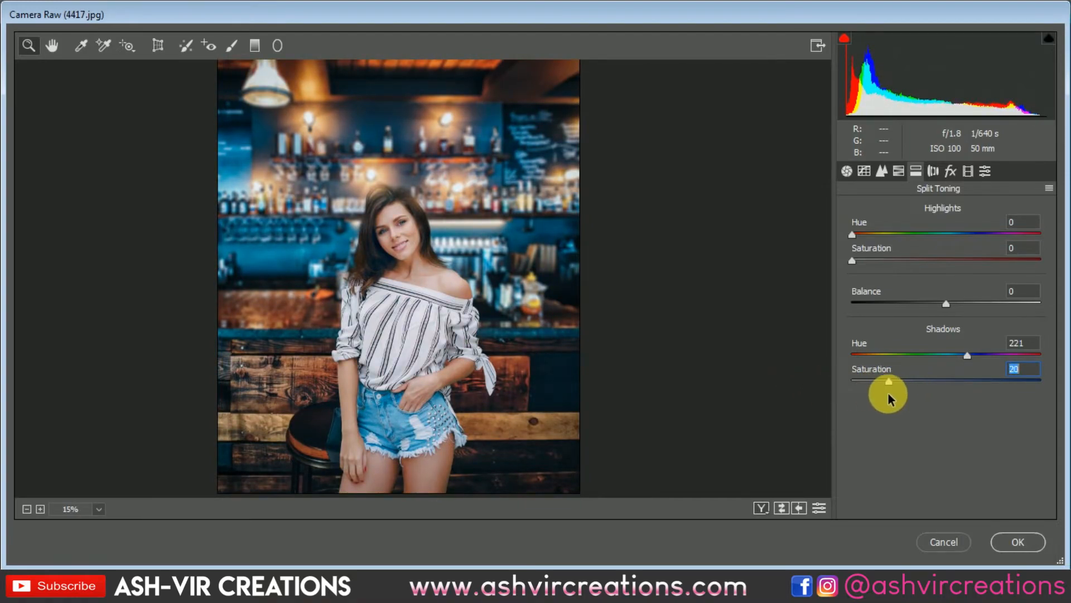
# Step: Split-tone the highlights yellow with hue 54 and saturation 28
pyautogui.click(886, 233)
pyautogui.click(885, 259)
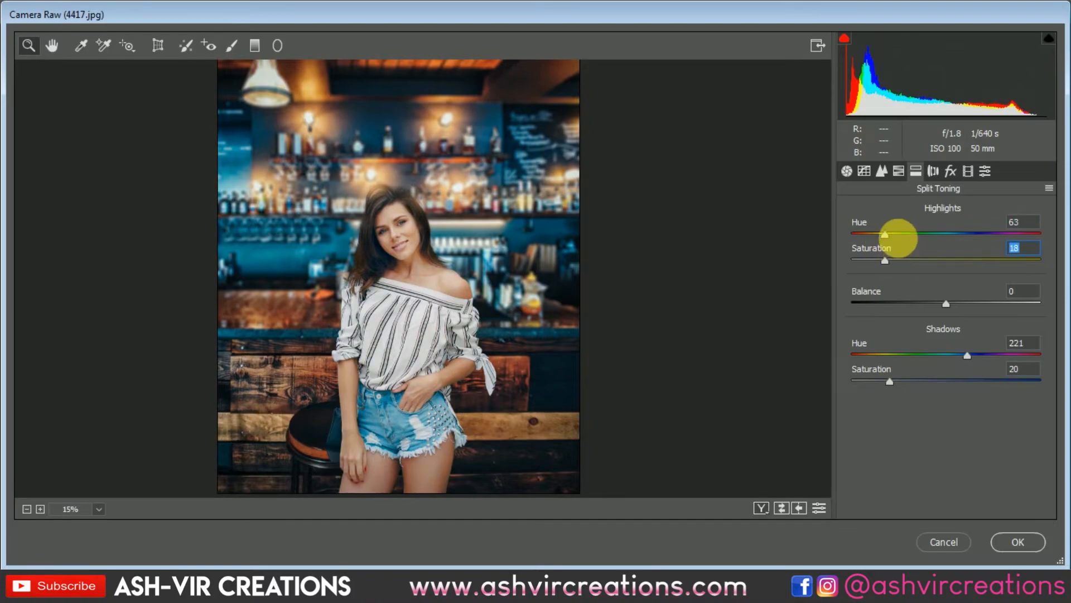
pyautogui.moveTo(898, 234)
pyautogui.mouseDown()
pyautogui.moveTo(1010, 239)
pyautogui.moveTo(847, 239)
pyautogui.moveTo(893, 244)
pyautogui.mouseUp()
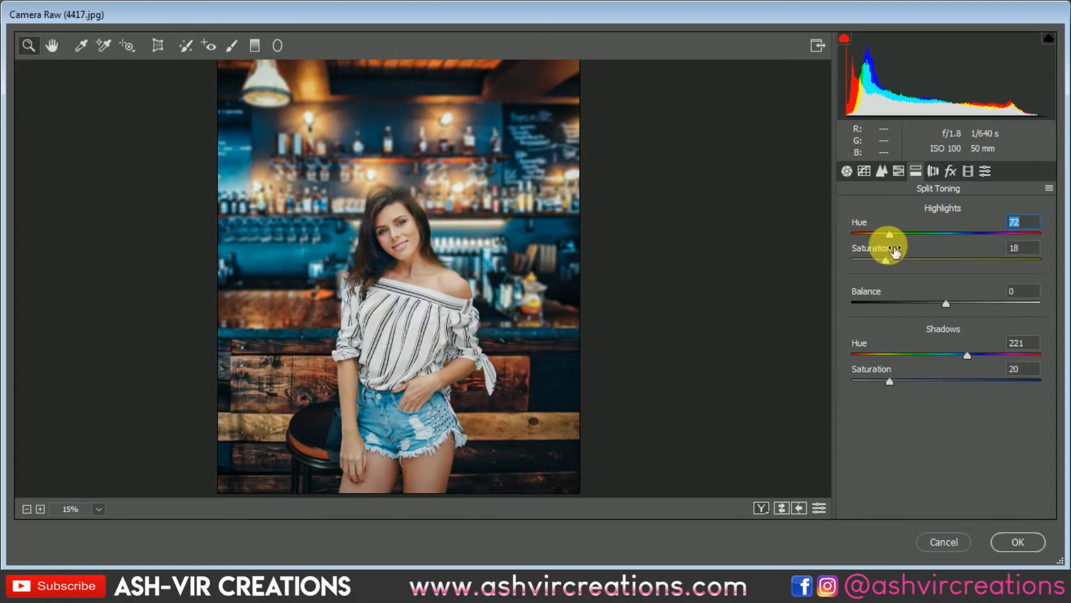
pyautogui.moveTo(886, 260)
pyautogui.mouseDown()
pyautogui.moveTo(923, 264)
pyautogui.moveTo(843, 263)
pyautogui.moveTo(882, 267)
pyautogui.moveTo(928, 234)
pyautogui.moveTo(960, 238)
pyautogui.moveTo(874, 235)
pyautogui.moveTo(967, 241)
pyautogui.moveTo(866, 232)
pyautogui.moveTo(918, 263)
pyautogui.moveTo(832, 253)
pyautogui.moveTo(903, 261)
pyautogui.mouseUp()
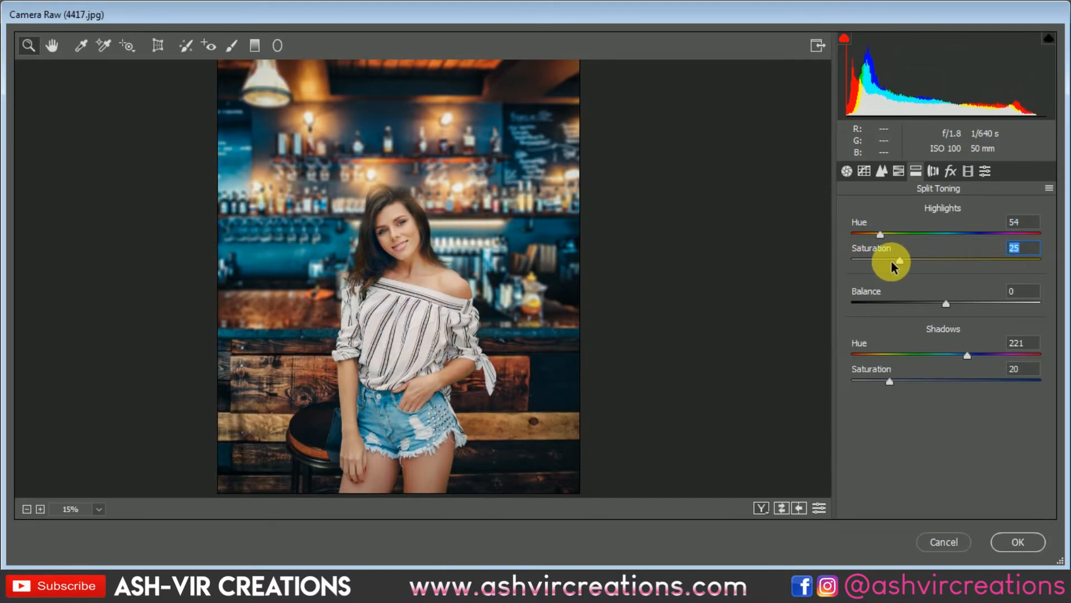
pyautogui.moveTo(892, 260); pyautogui.dragTo(907, 266)
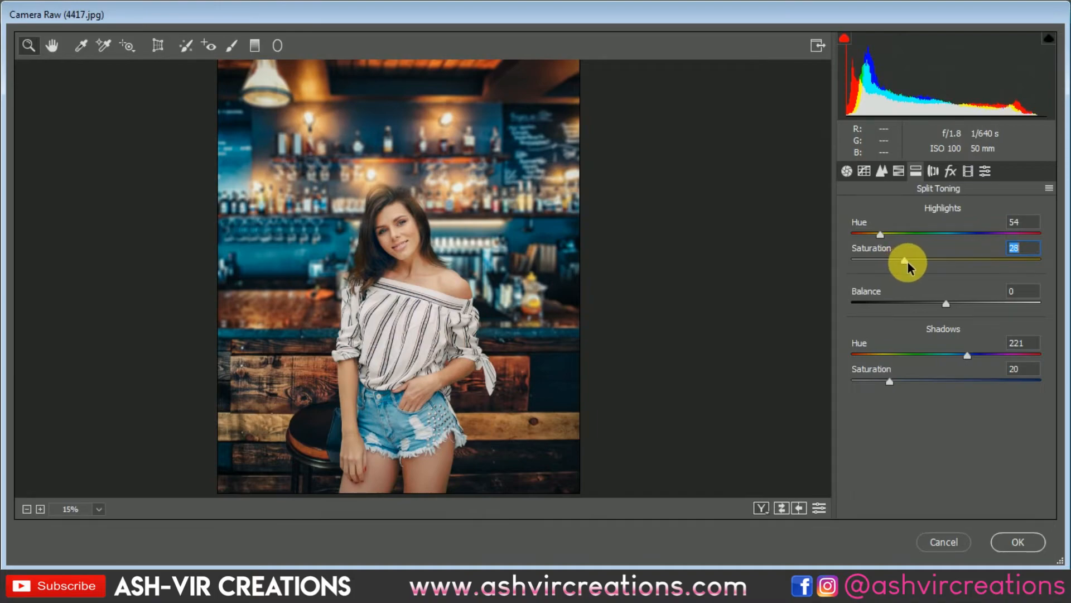
# Step: Shift the hue of the Aquas to -56 and the Blues to +9 in the HSL adjustments
pyautogui.click(899, 170)
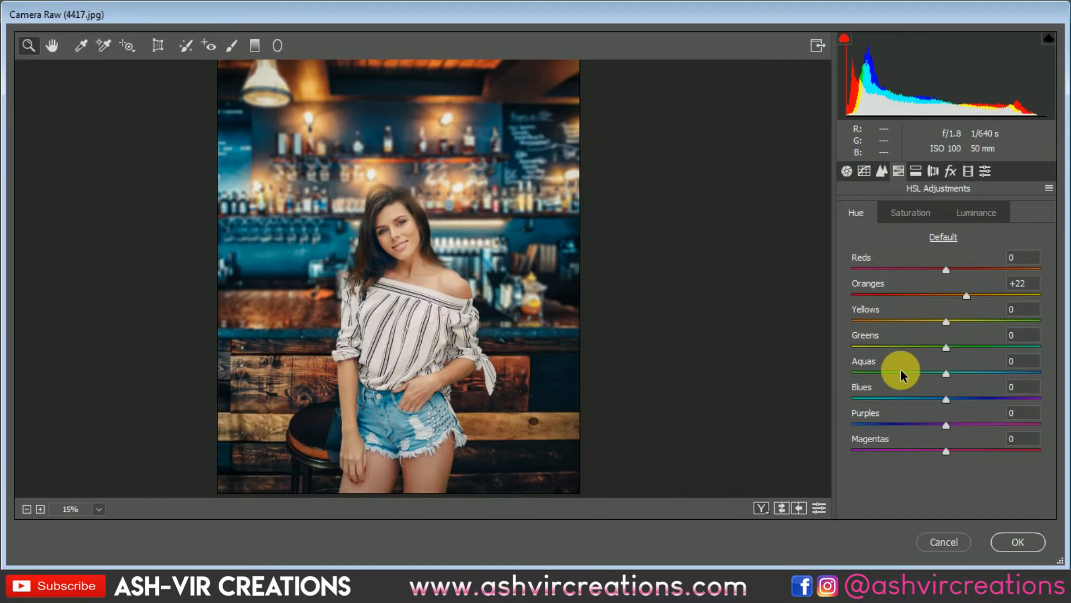
pyautogui.moveTo(901, 369); pyautogui.dragTo(880, 363)
pyautogui.moveTo(924, 368); pyautogui.dragTo(952, 402)
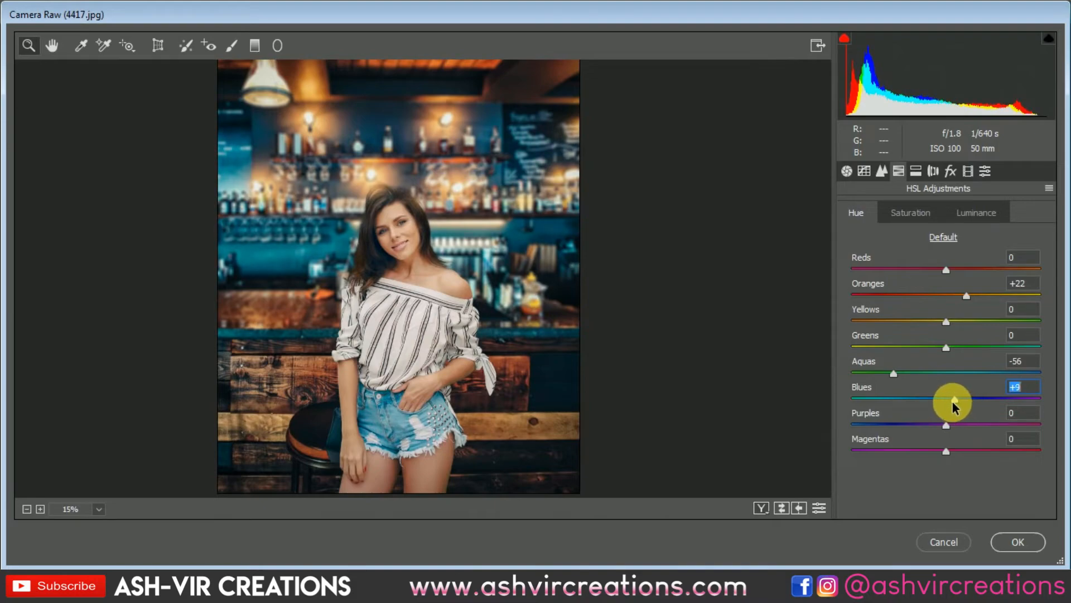
# Step: Reduce the HSL saturation of the Aquas to -20 and the Blues to -13
pyautogui.click(920, 213)
pyautogui.moveTo(919, 376); pyautogui.dragTo(933, 403)
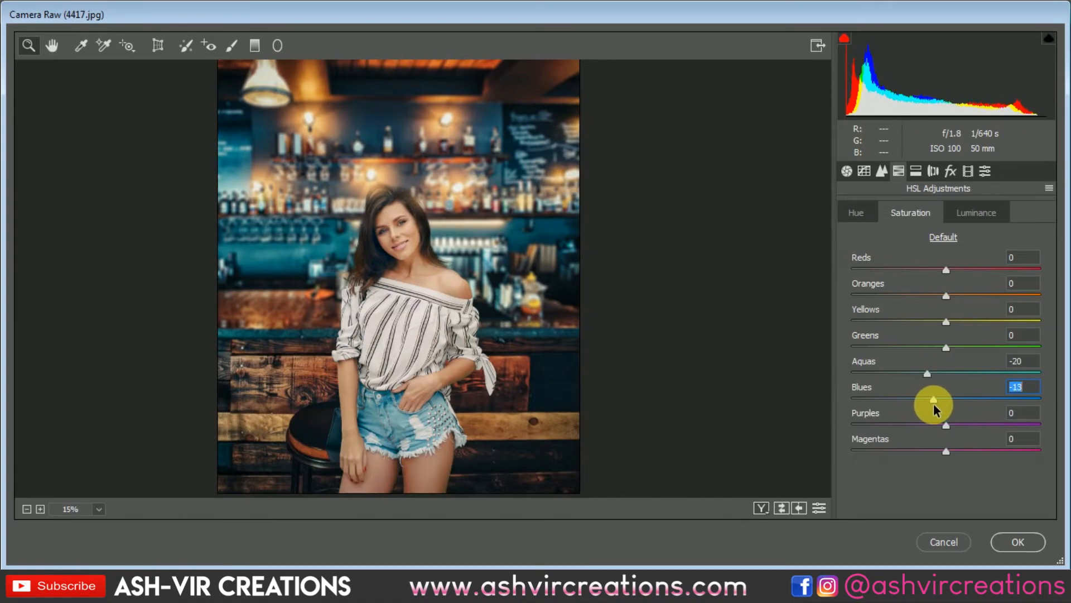
pyautogui.click(856, 213)
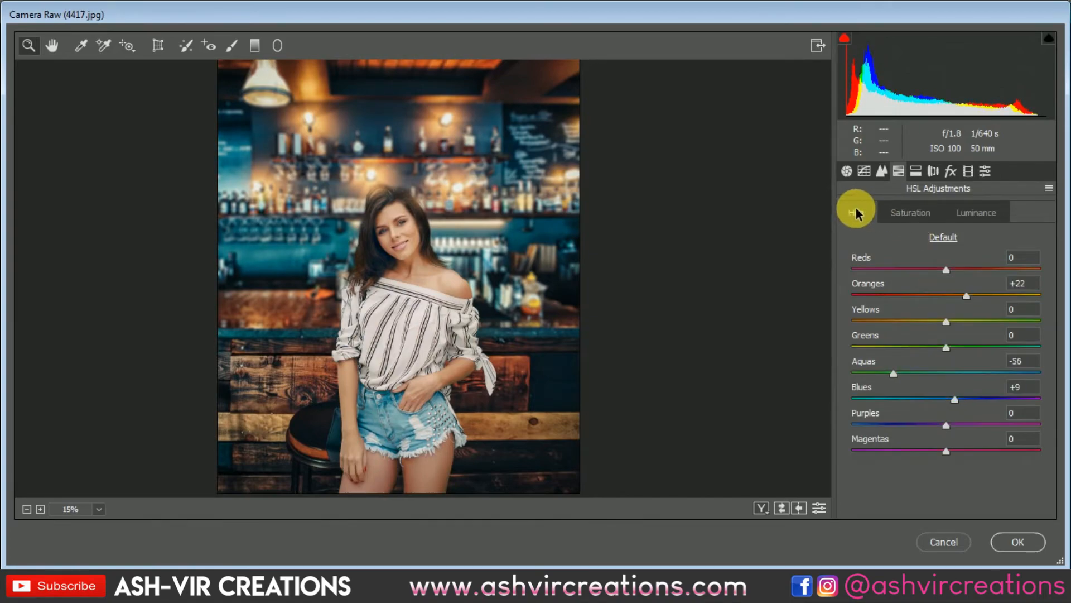
# Step: Sharpen the photo with an amount of 19
pyautogui.click(882, 172)
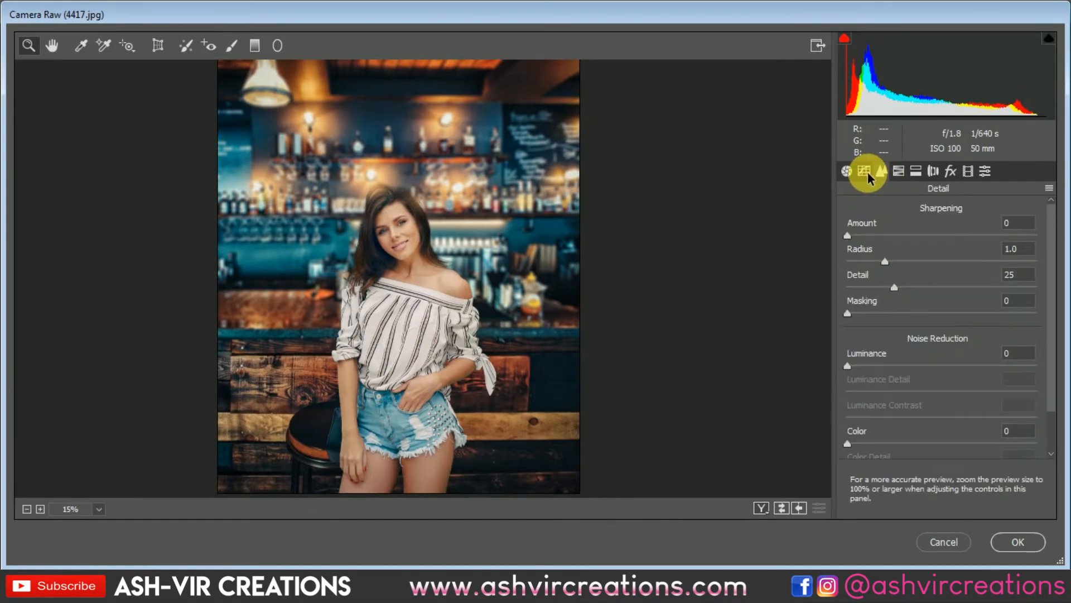
pyautogui.click(871, 235)
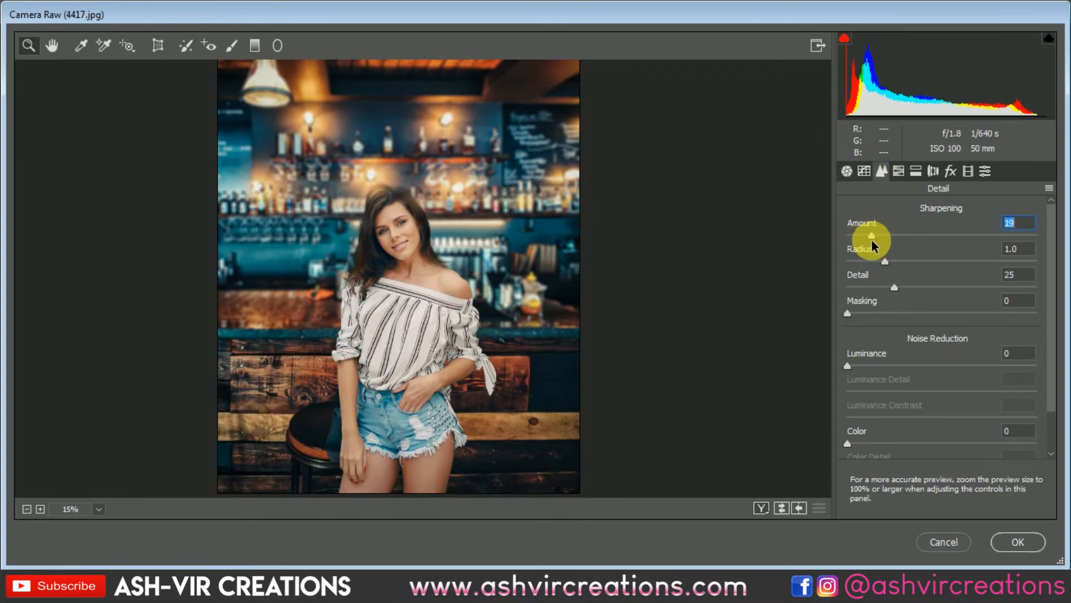
# Step: Add two anchor points to the RGB point curve, at input 190, output 191 and at input 65, output 62
pyautogui.click(865, 170)
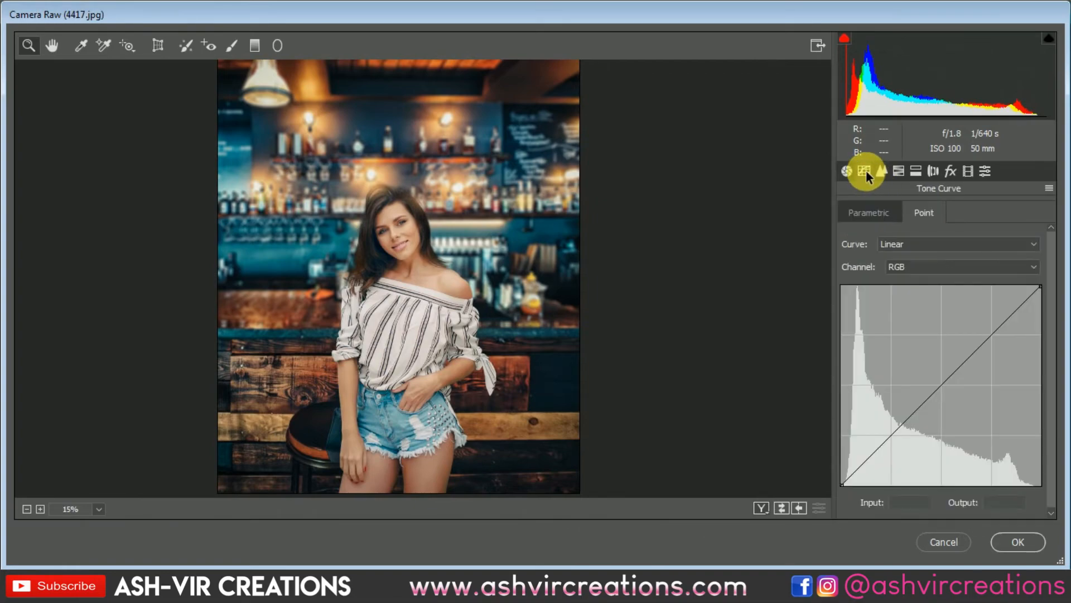
pyautogui.click(901, 265)
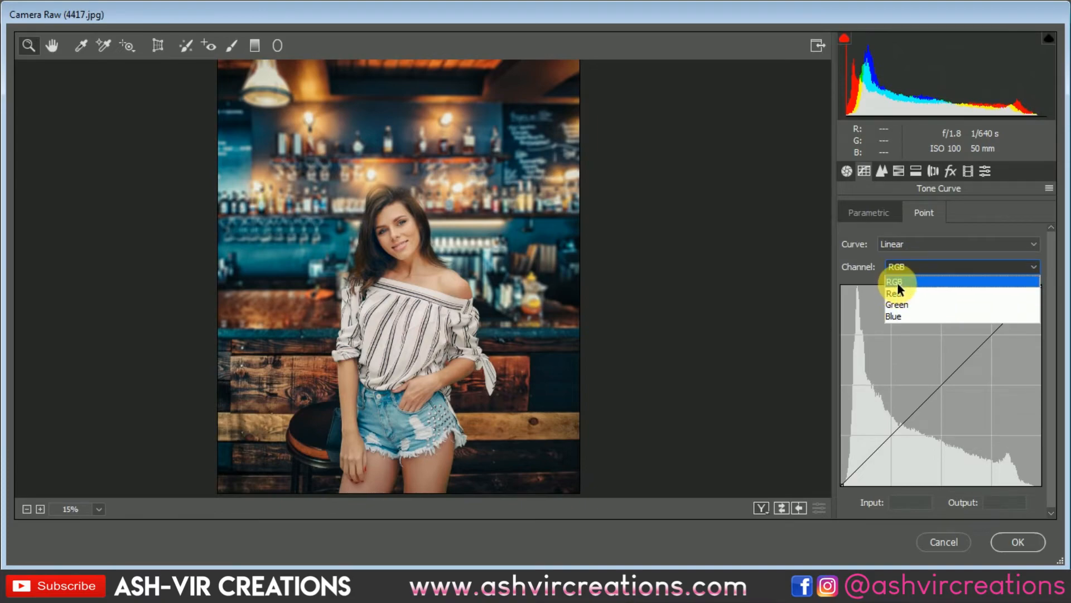
pyautogui.click(897, 267)
pyautogui.click(991, 334)
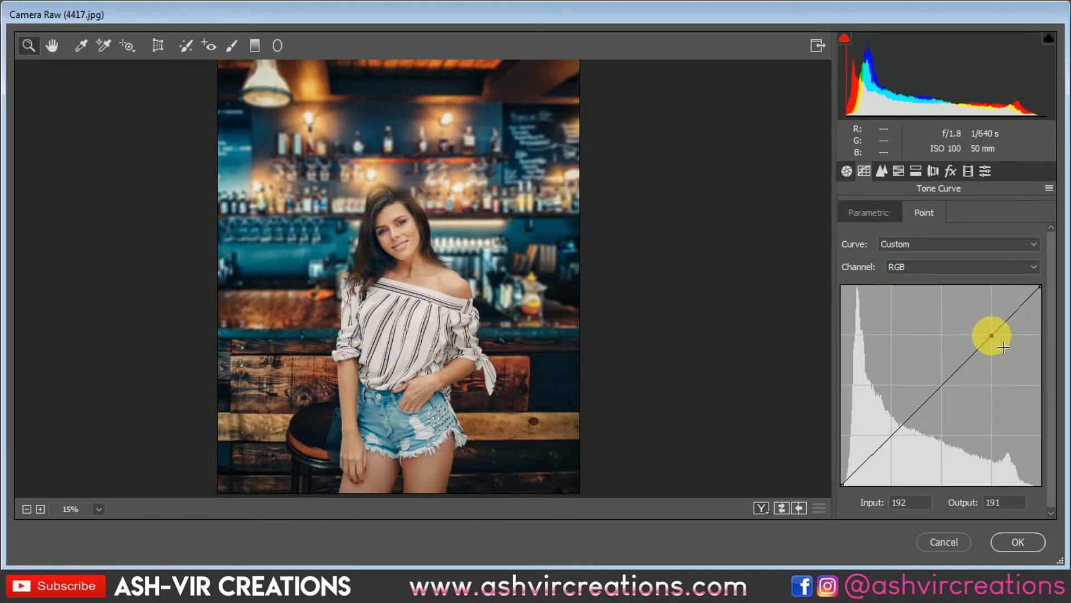
pyautogui.moveTo(991, 333); pyautogui.dragTo(990, 336)
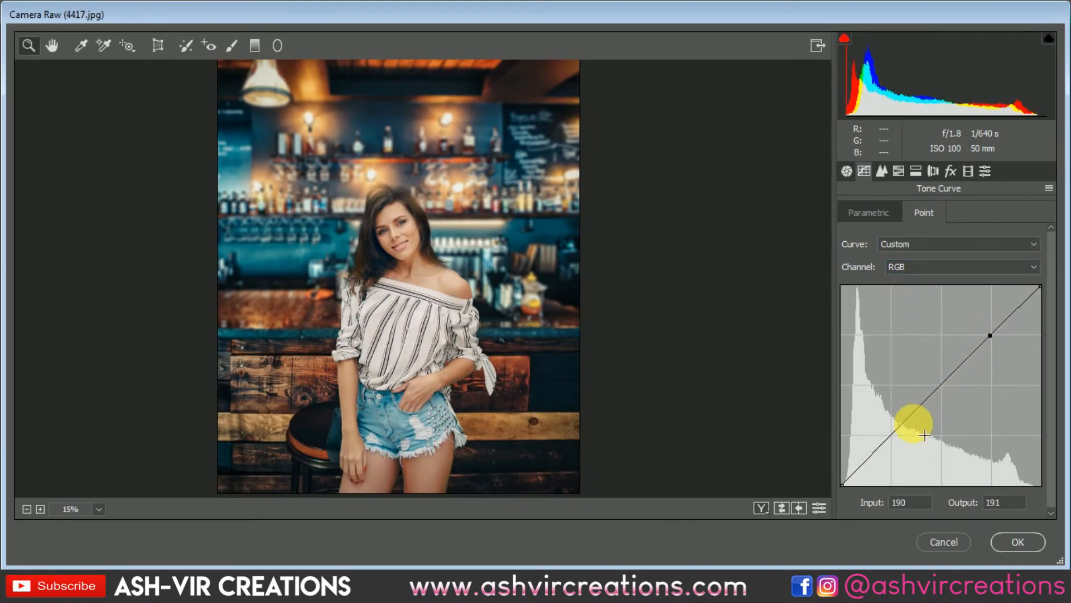
pyautogui.click(892, 436)
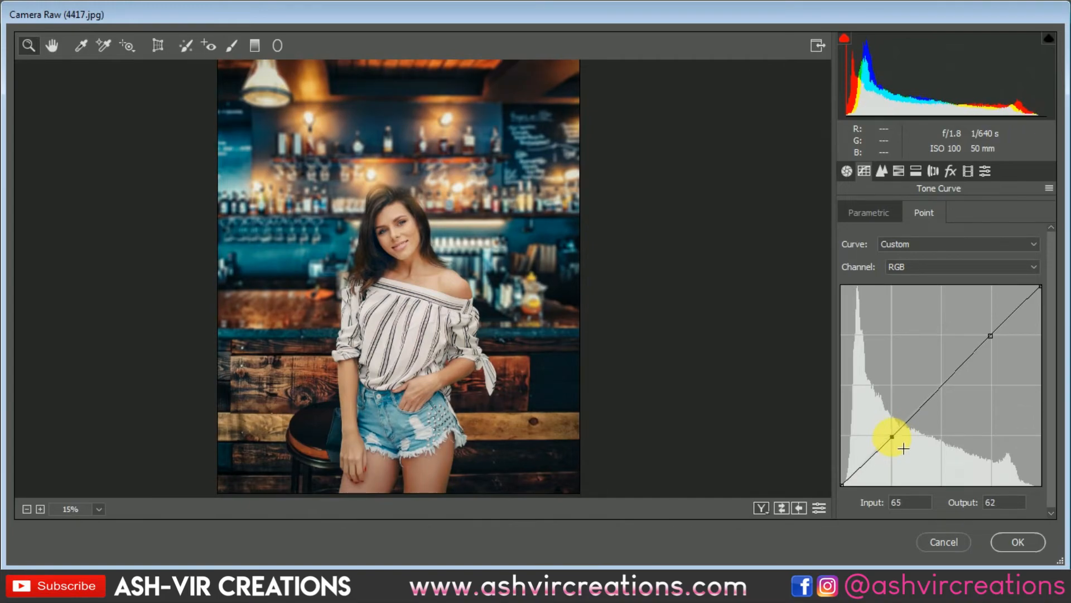
# Step: Lift the black point of the RGB tone curve to output 19 to fade the shadows
pyautogui.moveTo(842, 485)
pyautogui.mouseDown()
pyautogui.moveTo(842, 475)
pyautogui.moveTo(840, 494)
pyautogui.moveTo(836, 478)
pyautogui.mouseUp()
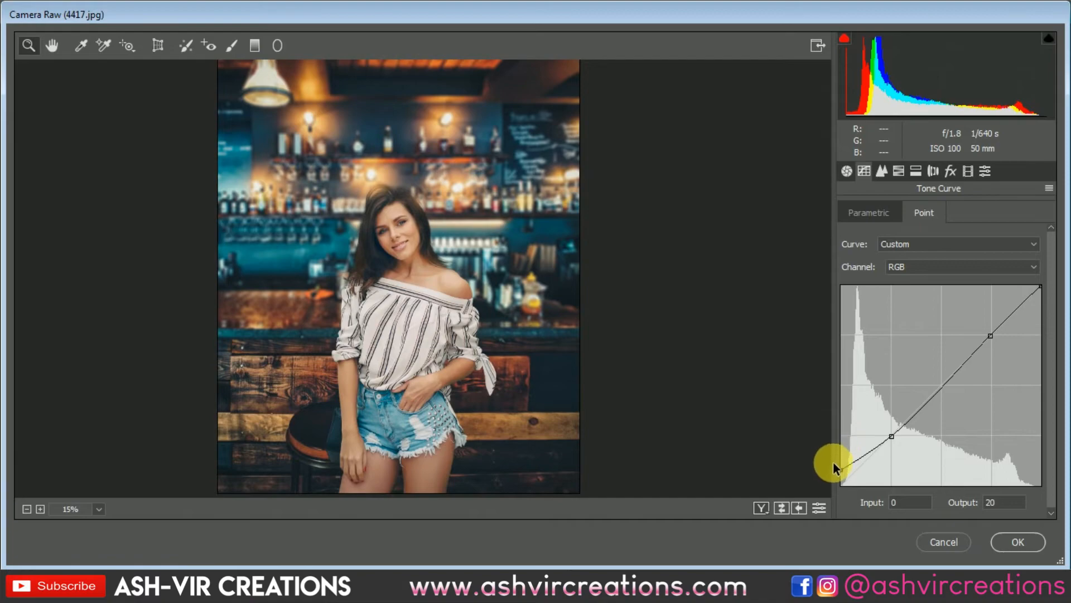
pyautogui.moveTo(846, 477); pyautogui.dragTo(840, 477)
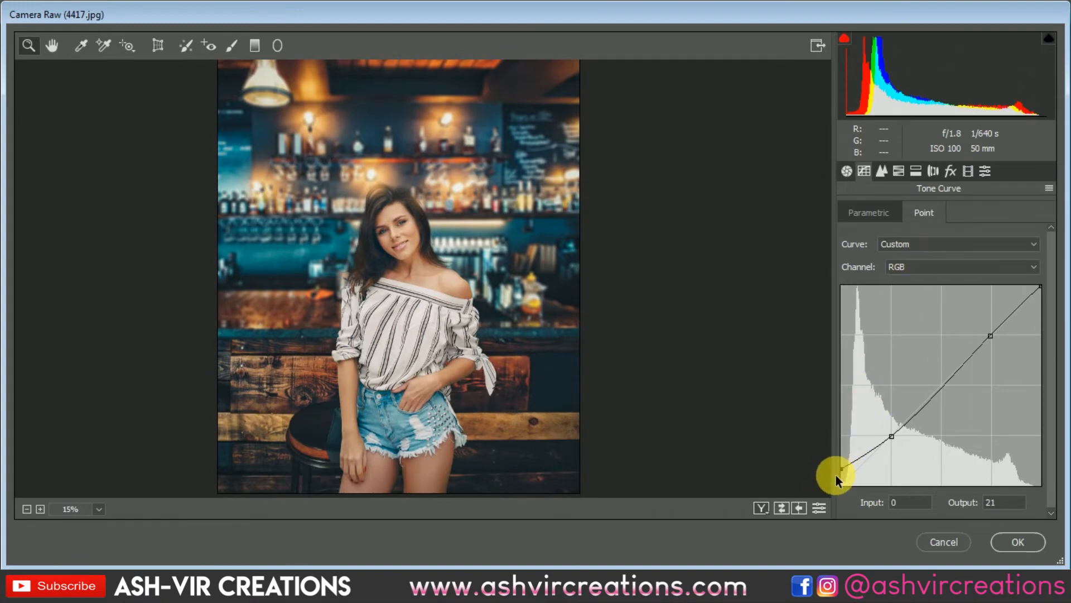
pyautogui.moveTo(846, 469); pyautogui.dragTo(841, 471)
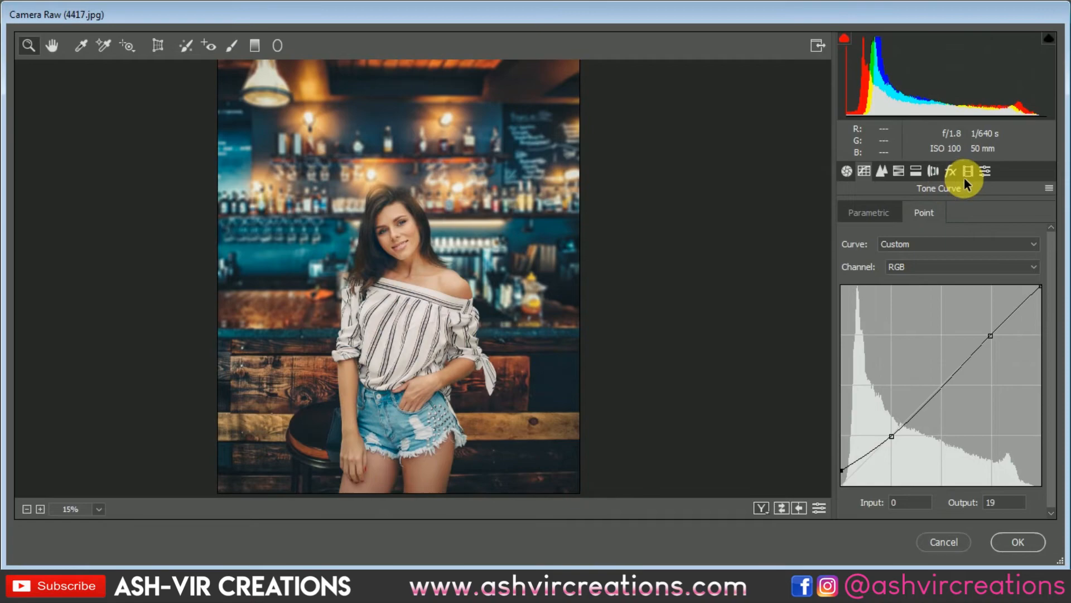
# Step: Strengthen the post-crop vignette by setting its amount to -30
pyautogui.click(949, 171)
pyautogui.click(933, 172)
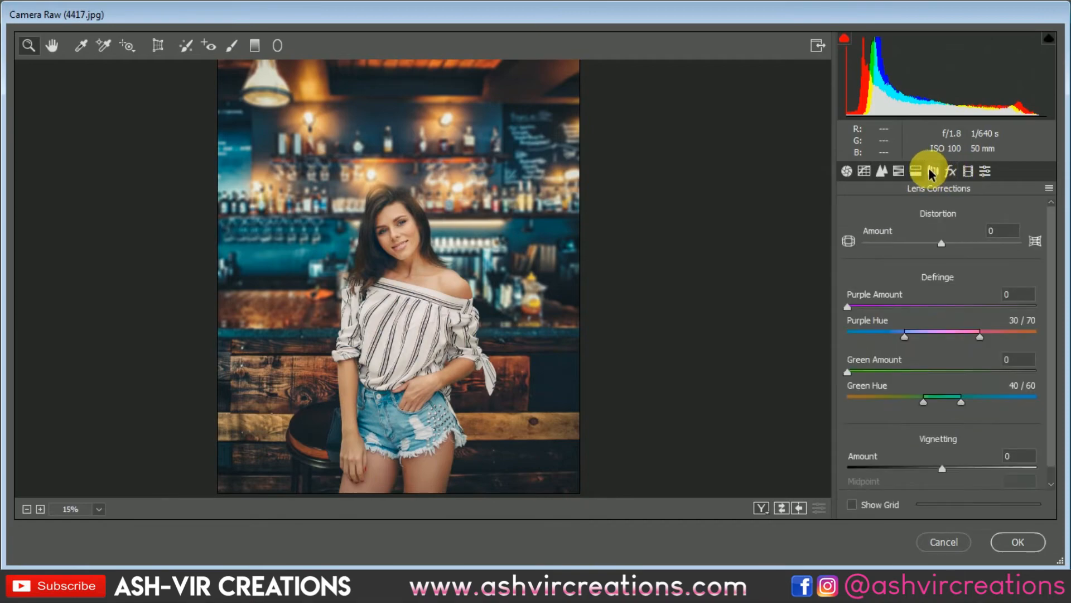
pyautogui.click(950, 172)
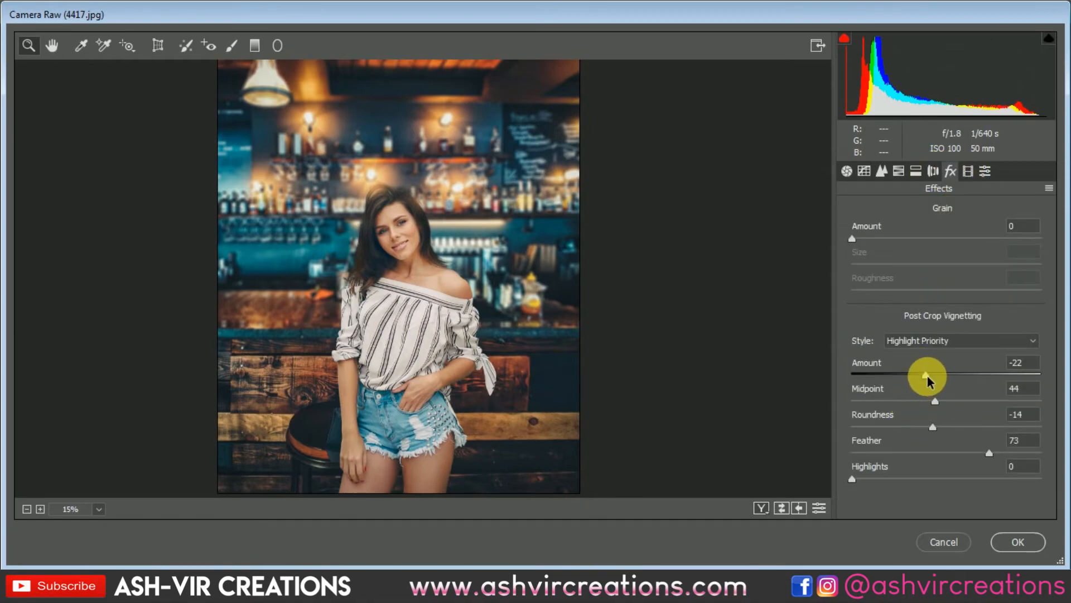
pyautogui.moveTo(928, 379)
pyautogui.mouseDown()
pyautogui.moveTo(912, 377)
pyautogui.moveTo(920, 381)
pyautogui.mouseUp()
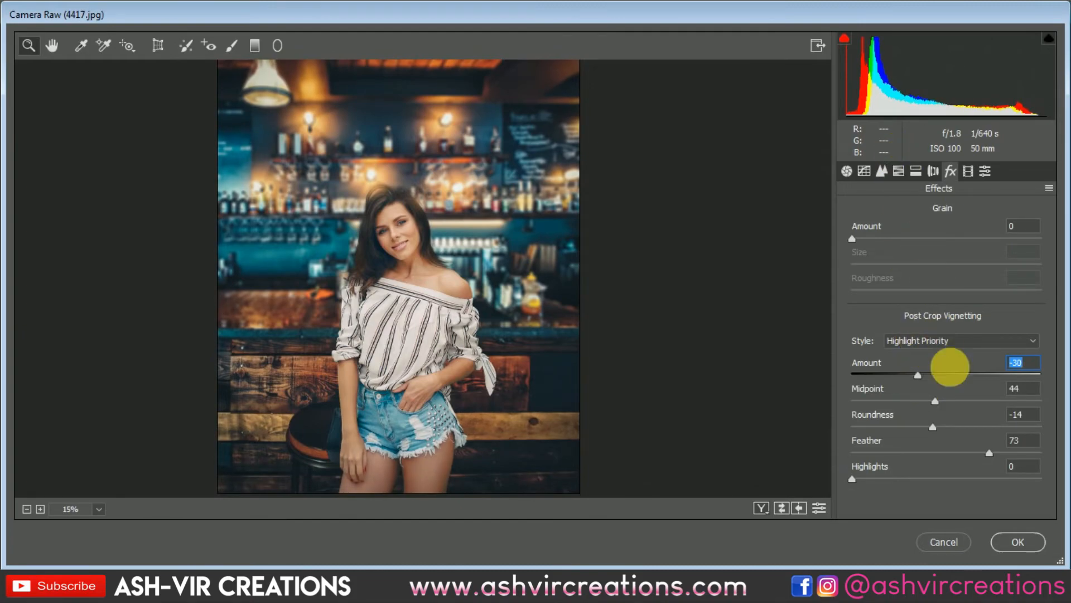
pyautogui.click(1018, 542)
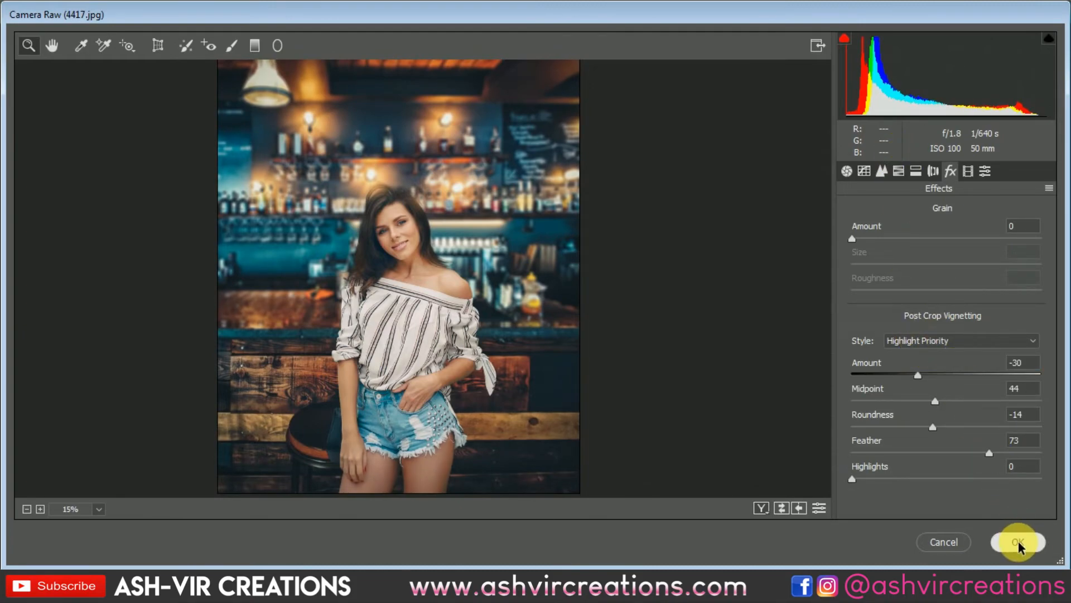
# Step: Set Clarity to +7, Vibrance to +28 and Saturation to -5 in the basic adjustments
pyautogui.click(863, 171)
pyautogui.click(847, 172)
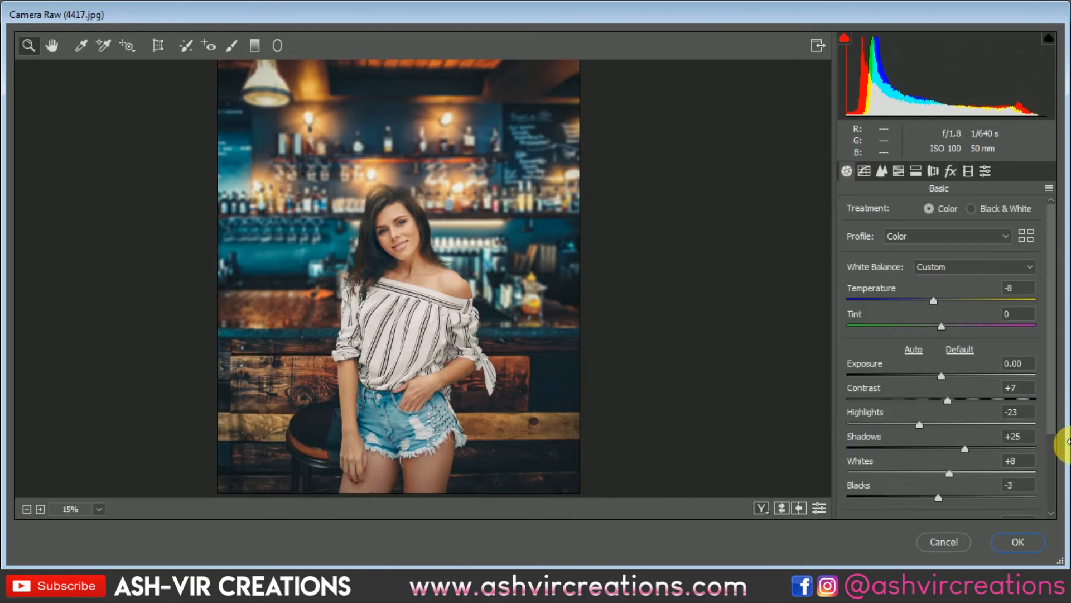
pyautogui.scroll(-3, 1052, 466)
pyautogui.moveTo(950, 440); pyautogui.dragTo(951, 434)
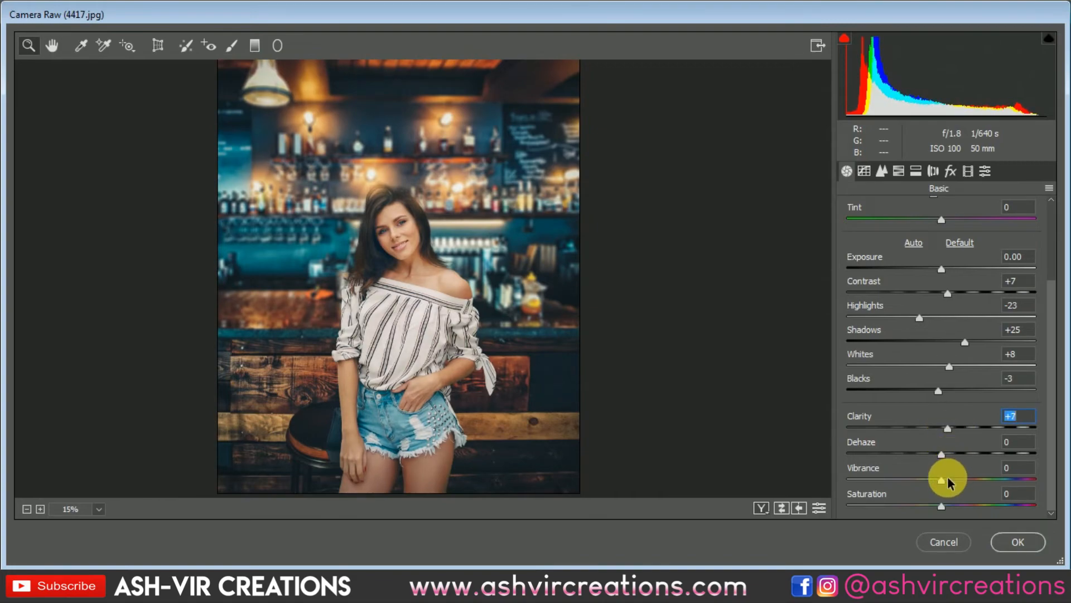
pyautogui.moveTo(943, 480); pyautogui.dragTo(942, 511)
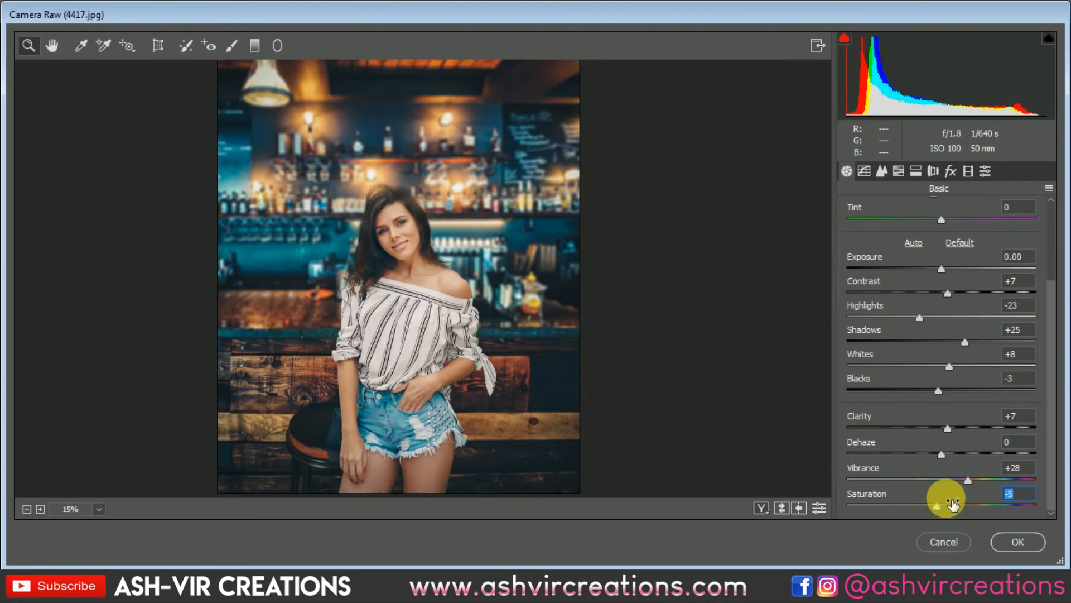
# Step: Shift the Reds hue to +8 in the HSL adjustments
pyautogui.click(916, 171)
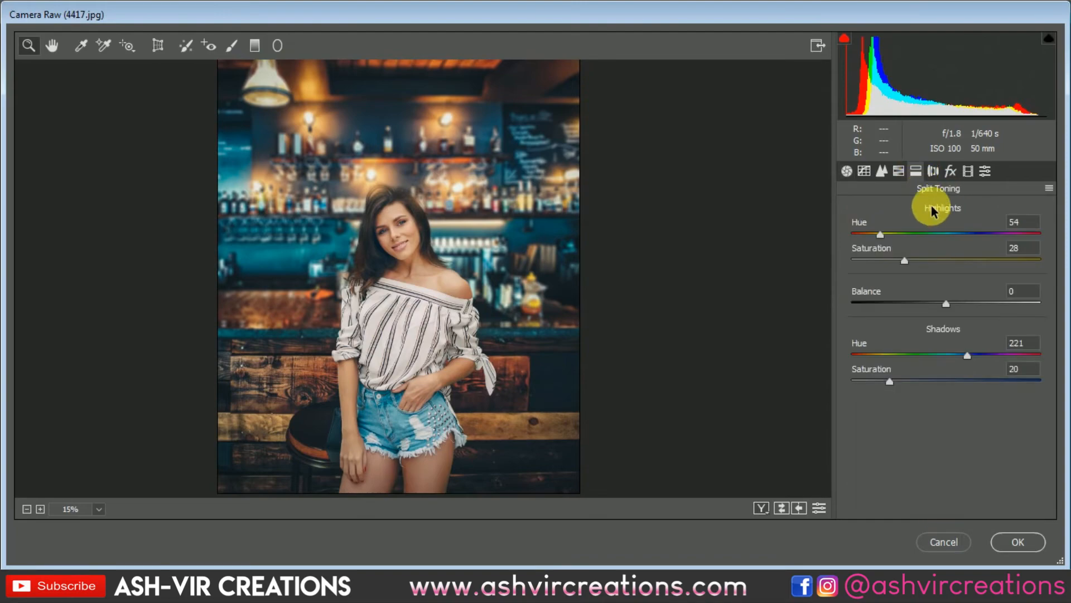
pyautogui.click(899, 171)
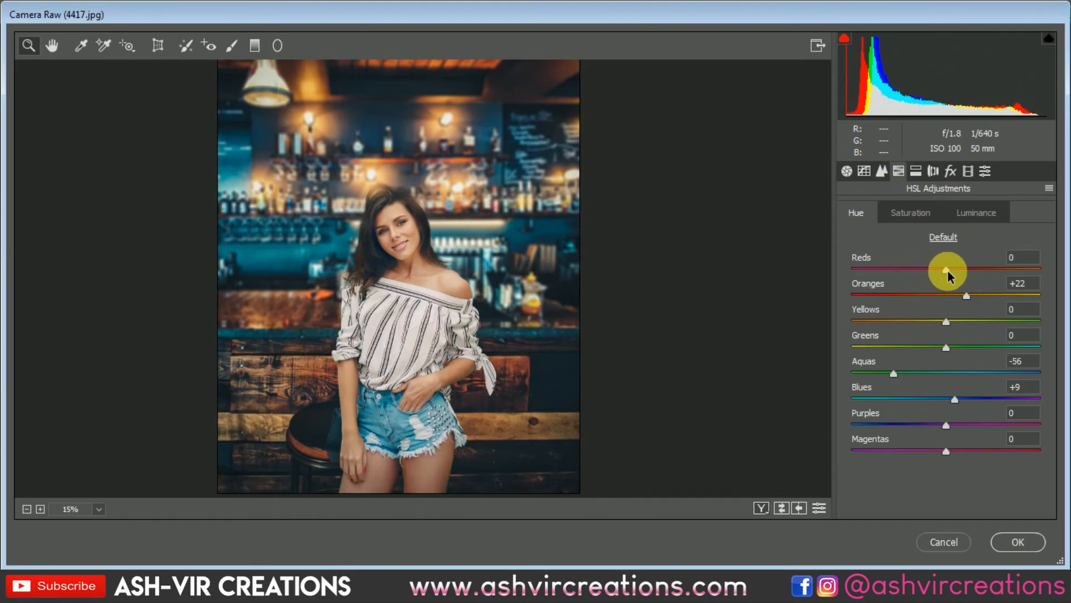
pyautogui.moveTo(947, 269)
pyautogui.mouseDown()
pyautogui.moveTo(966, 271)
pyautogui.moveTo(911, 267)
pyautogui.moveTo(956, 269)
pyautogui.mouseUp()
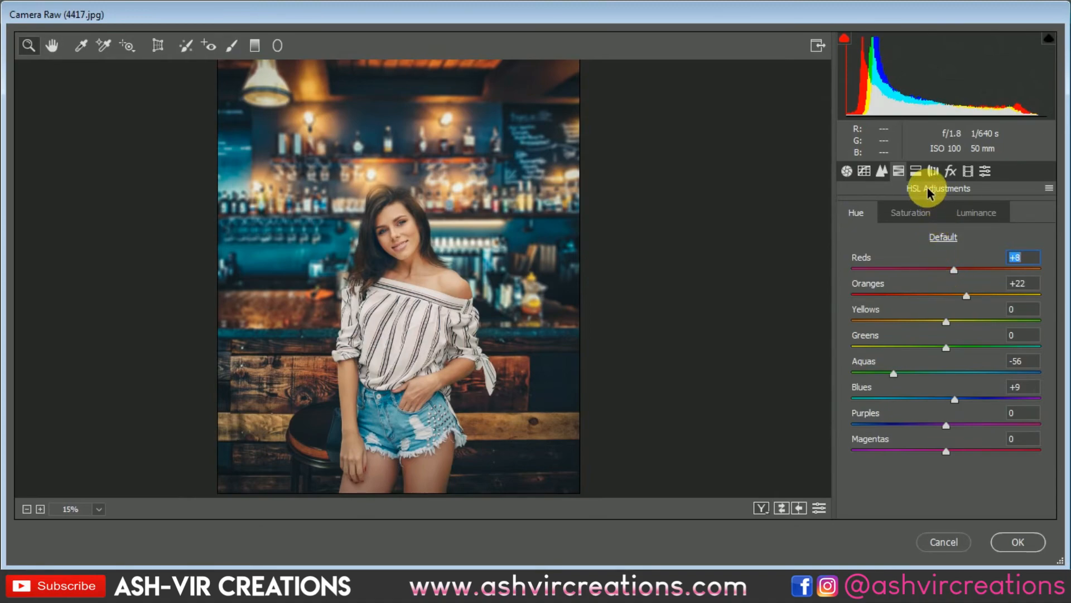
# Step: Calibrate the green primary to hue +25 and saturation -20, and the red primary to hue +6 and saturation -3
pyautogui.click(968, 171)
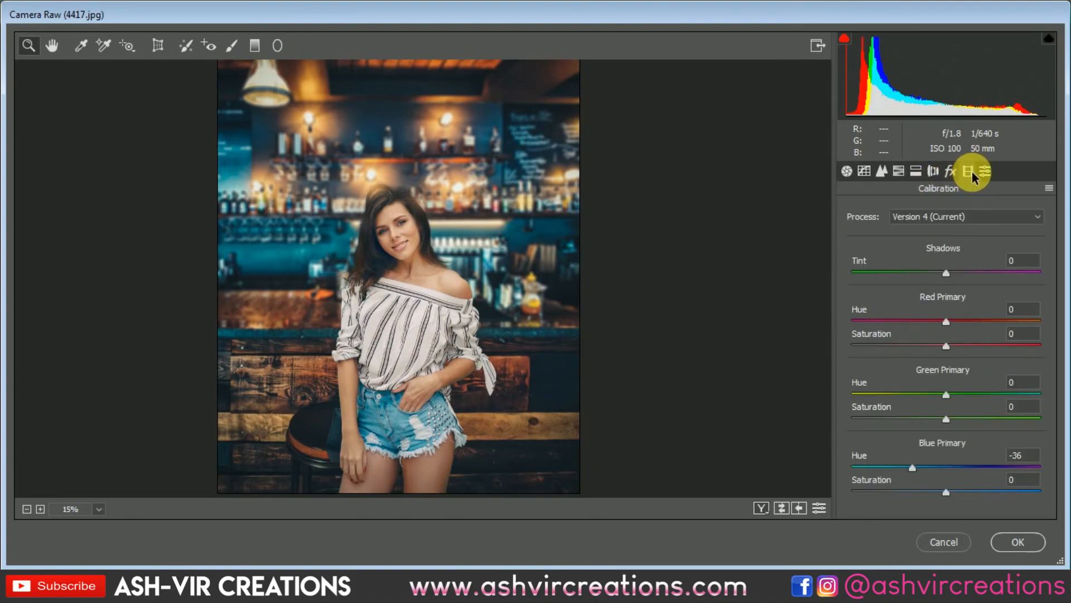
pyautogui.moveTo(949, 419)
pyautogui.mouseDown()
pyautogui.moveTo(978, 418)
pyautogui.moveTo(939, 420)
pyautogui.moveTo(966, 420)
pyautogui.moveTo(890, 394)
pyautogui.moveTo(1005, 397)
pyautogui.moveTo(909, 402)
pyautogui.moveTo(973, 401)
pyautogui.moveTo(891, 421)
pyautogui.moveTo(942, 425)
pyautogui.mouseUp()
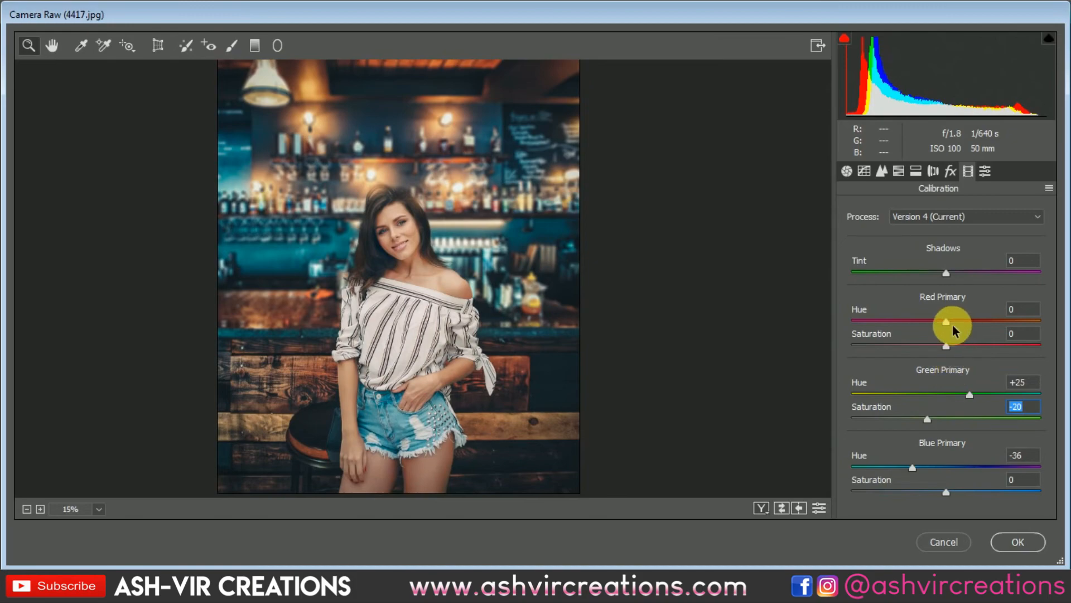
pyautogui.moveTo(946, 321); pyautogui.dragTo(942, 348)
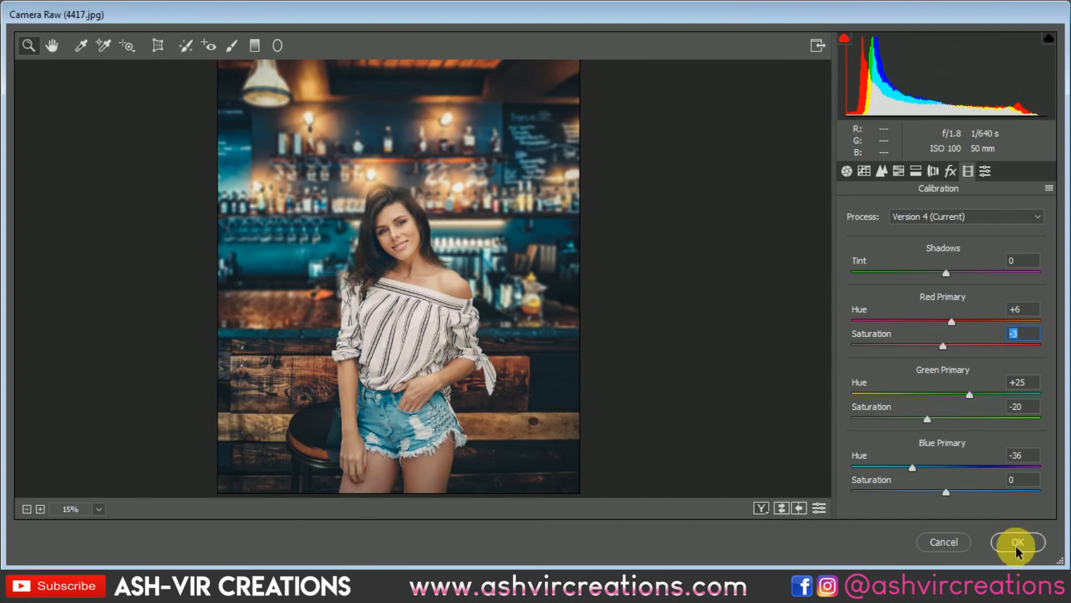
# Step: Compare the graded photo side by side with its before version, and apply the Camera Raw adjustments
pyautogui.click(761, 508)
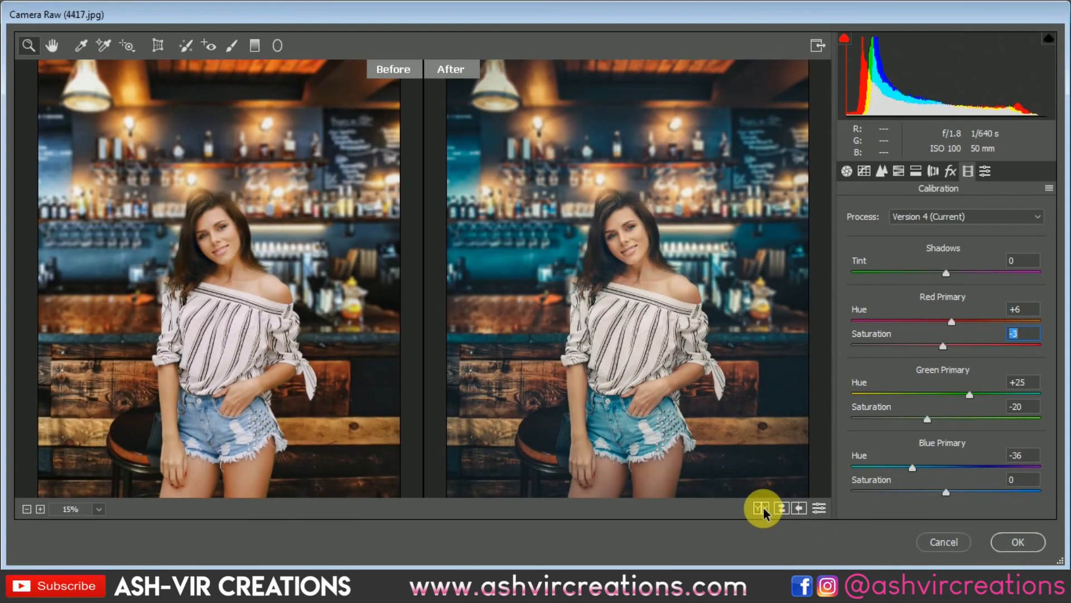
pyautogui.click(583, 382)
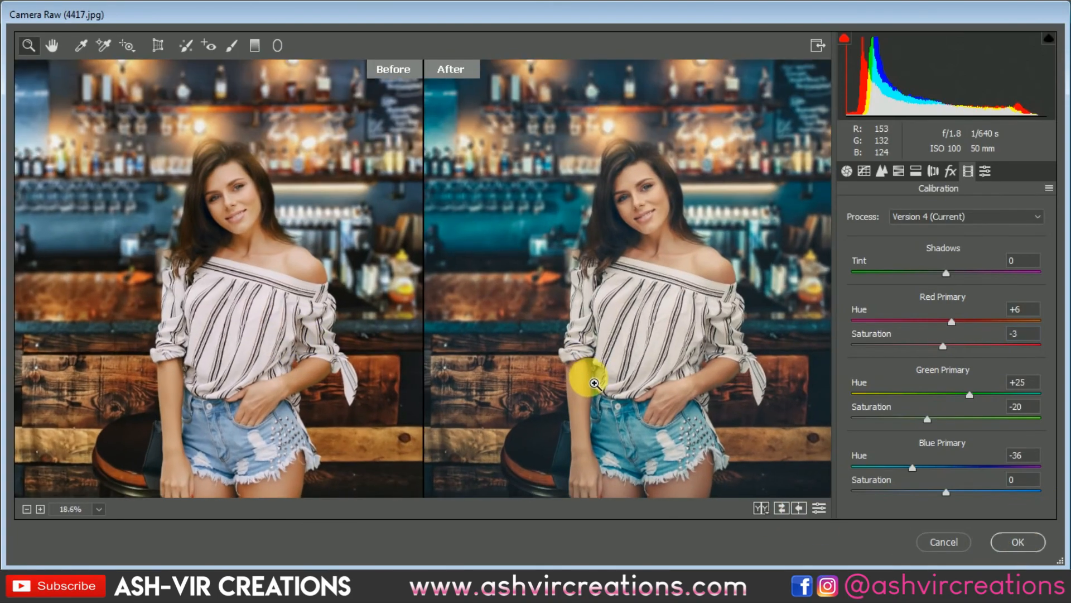
pyautogui.moveTo(594, 383)
pyautogui.mouseDown()
pyautogui.moveTo(618, 390)
pyautogui.moveTo(584, 375)
pyautogui.mouseUp()
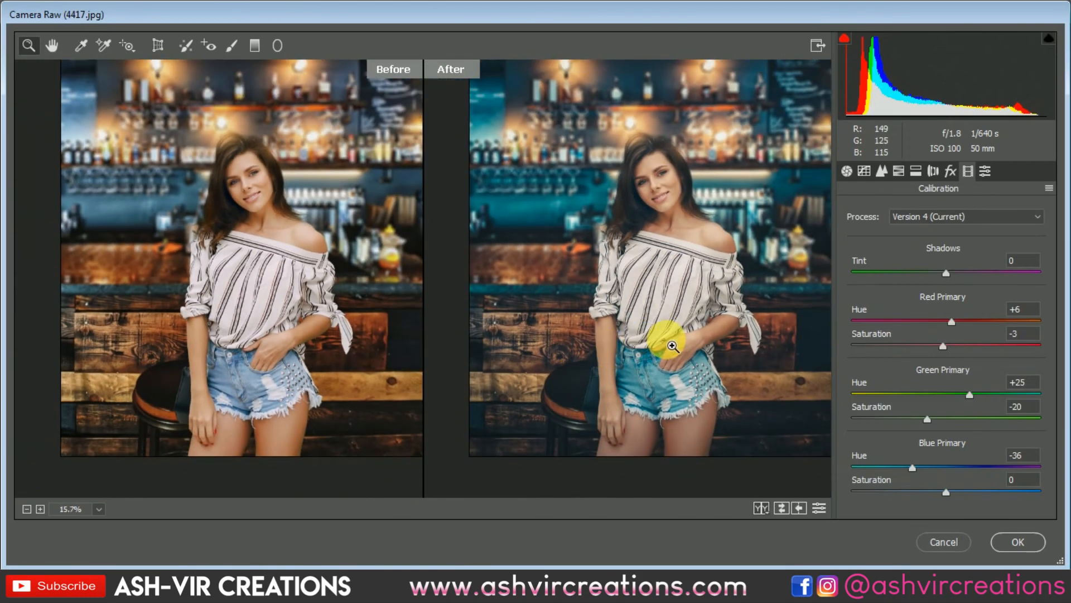
pyautogui.click(1016, 542)
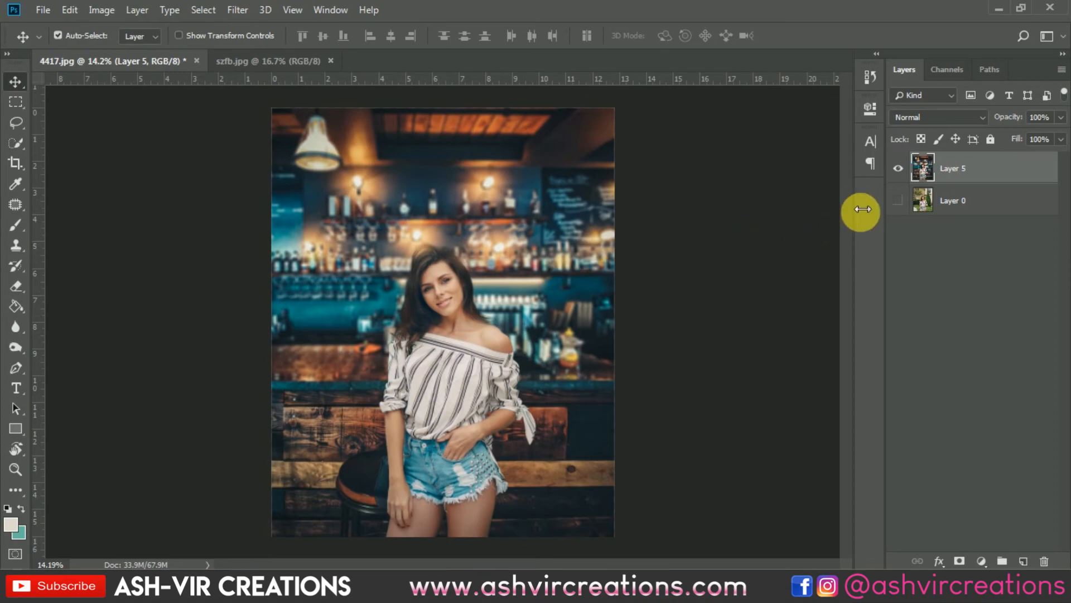
# Step: Show Layer 0 and toggle the visibility of Layer 5 to compare the finished edit with the original photo
pyautogui.click(906, 201)
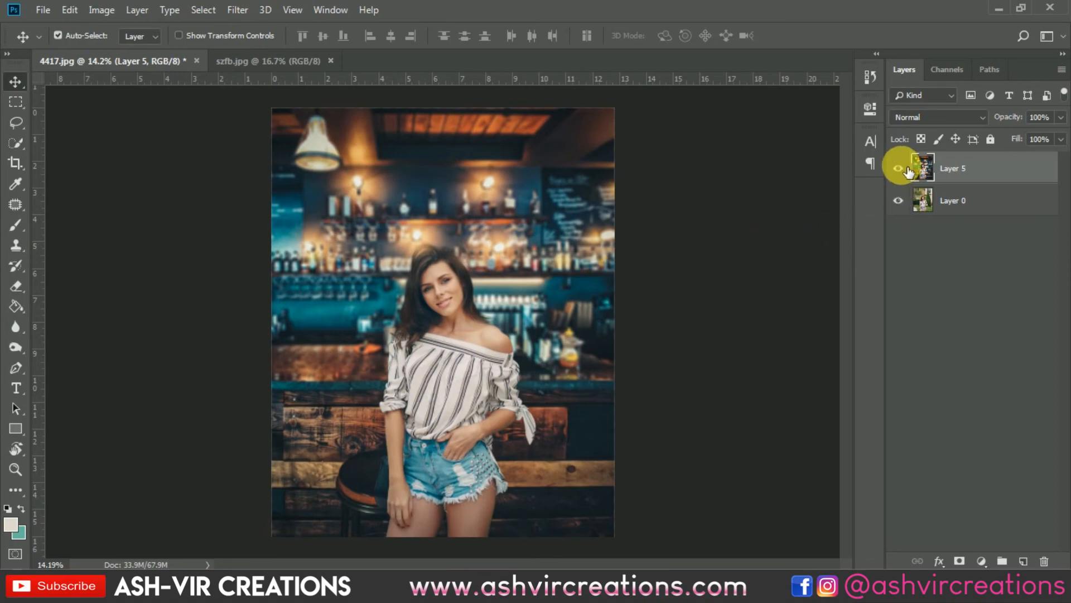
pyautogui.click(900, 168)
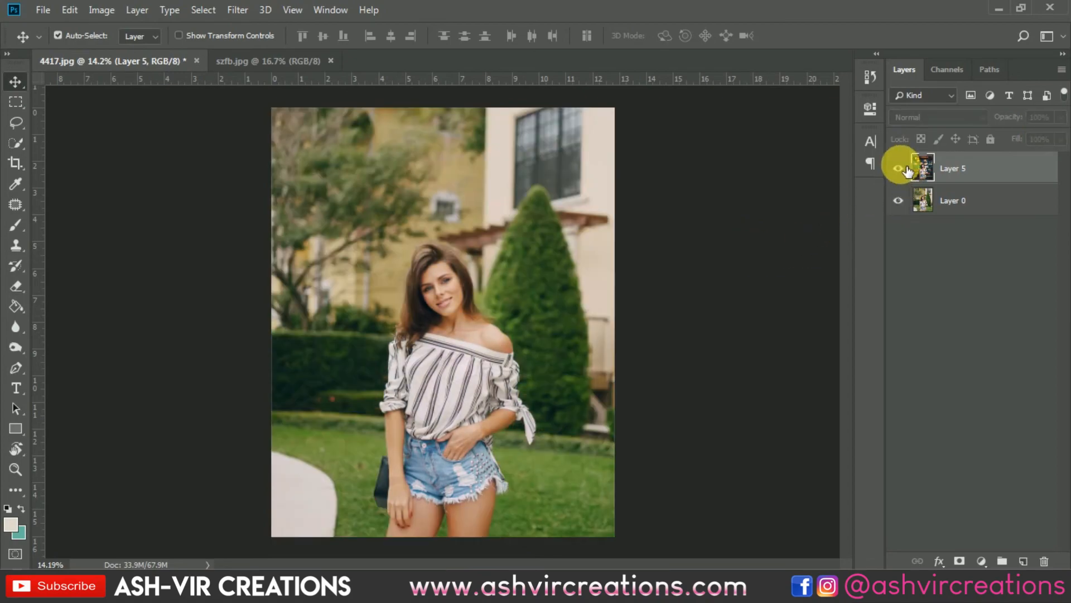
pyautogui.click(907, 168)
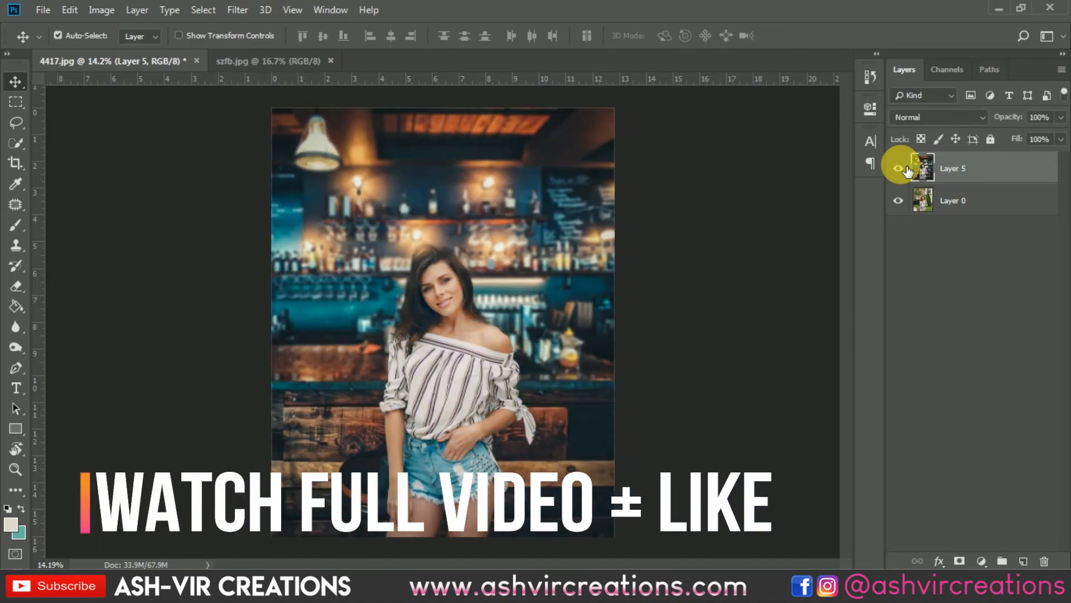
pyautogui.click(907, 168)
pyautogui.click(900, 169)
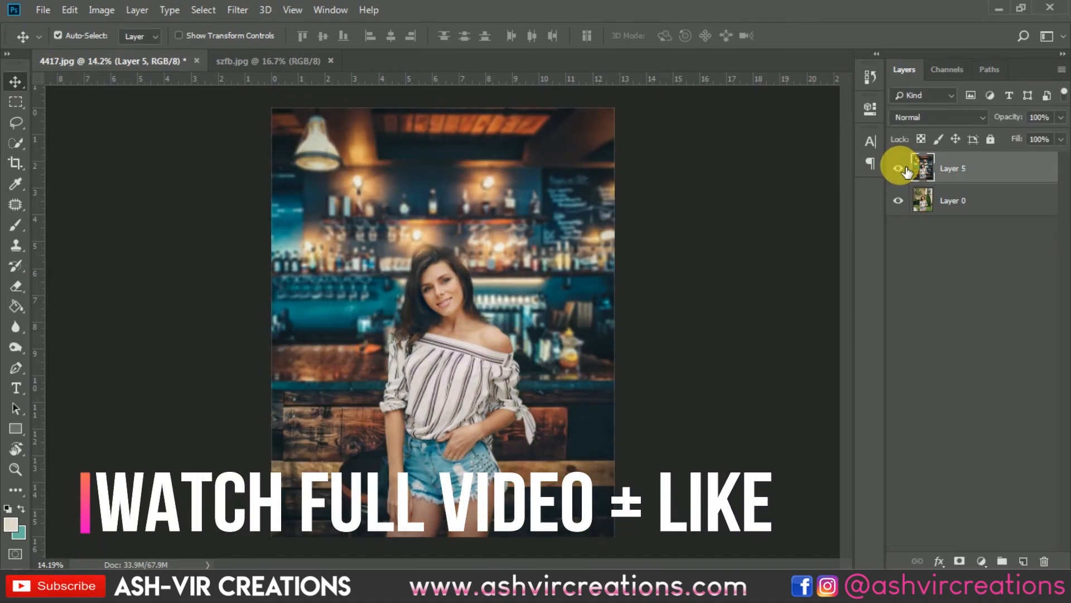
# Step: Toggle the visibility of Layer 5 repeatedly to compare the whole bar composite with the original garden photo, leaving it shown
pyautogui.click(899, 168)
pyautogui.click(899, 168)
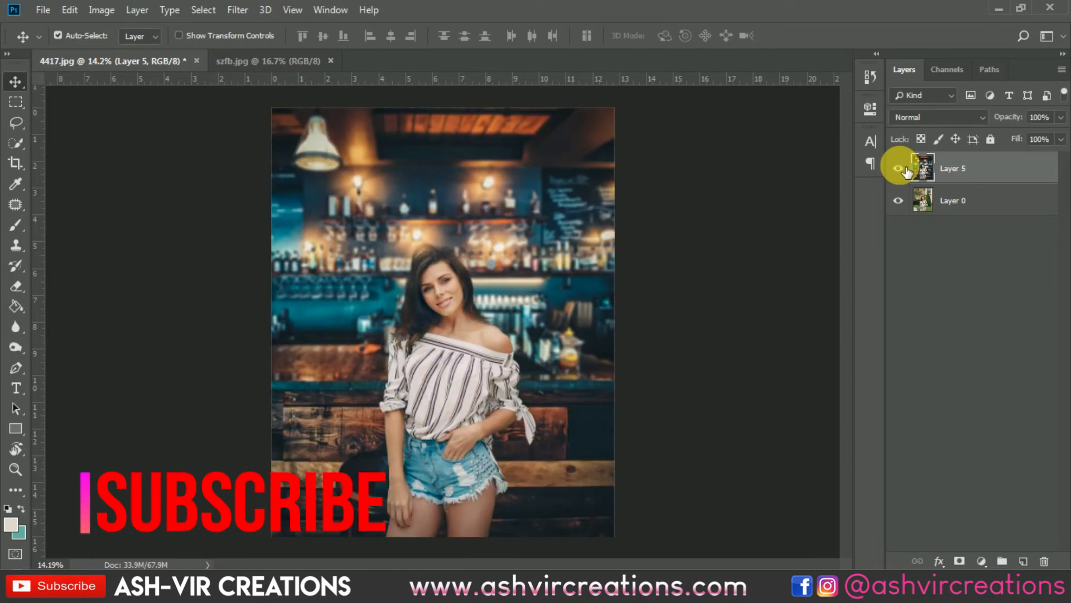
pyautogui.click(899, 168)
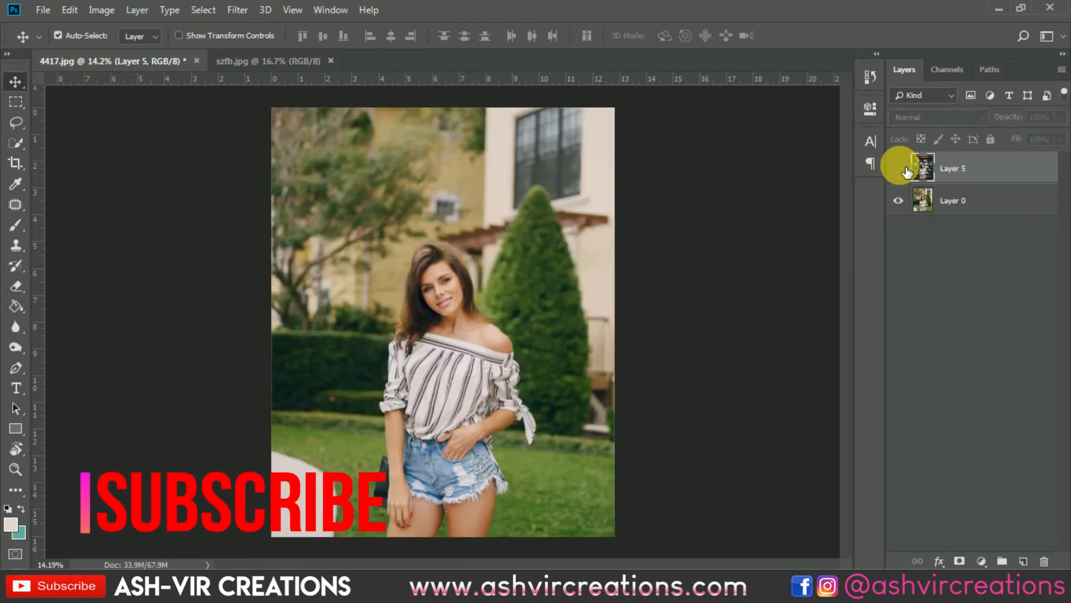
pyautogui.click(900, 167)
# Step: Examine the woman and the blurred bar background in detail, and hide and reshow Layer 5 to check them against the original
pyautogui.scroll(6, 539, 182)
pyautogui.scroll(-3, 540, 213)
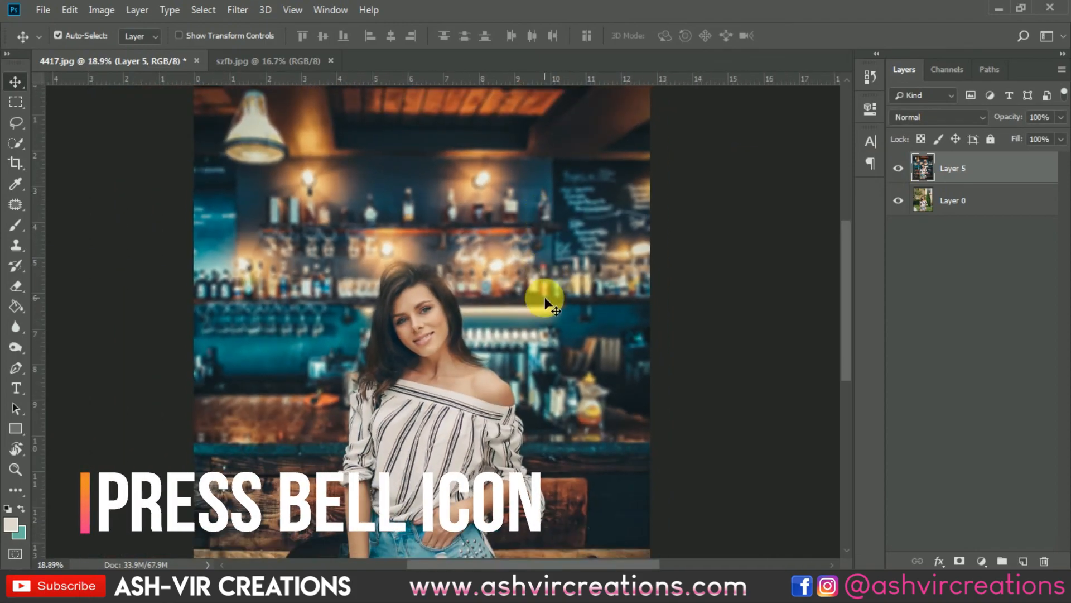
pyautogui.scroll(3, 544, 299)
pyautogui.moveTo(605, 328); pyautogui.dragTo(679, 209)
pyautogui.scroll(-4, 680, 207)
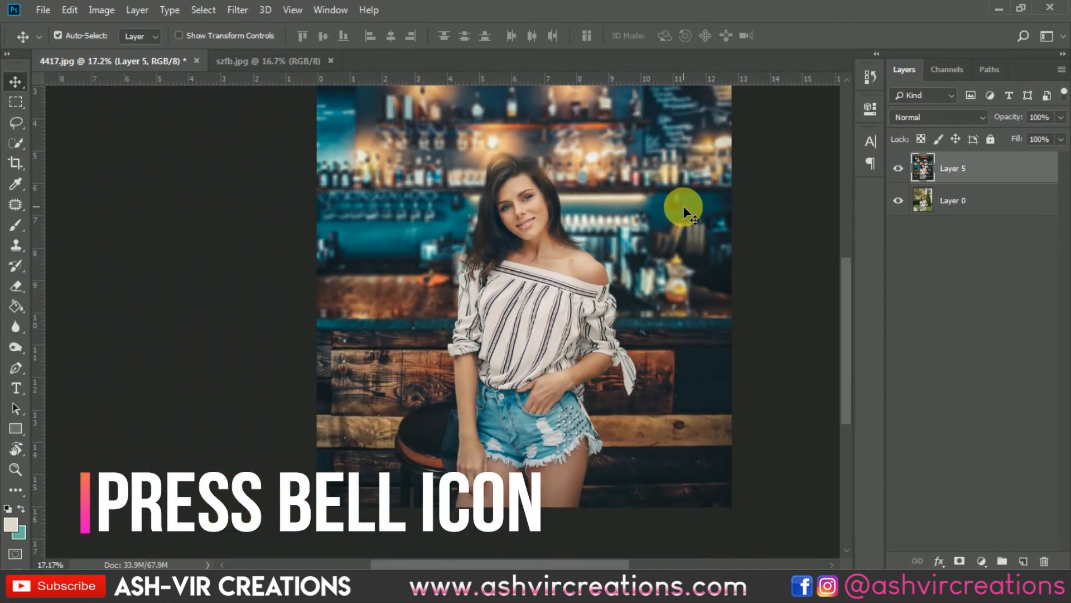
pyautogui.scroll(-1, 685, 211)
pyautogui.click(898, 168)
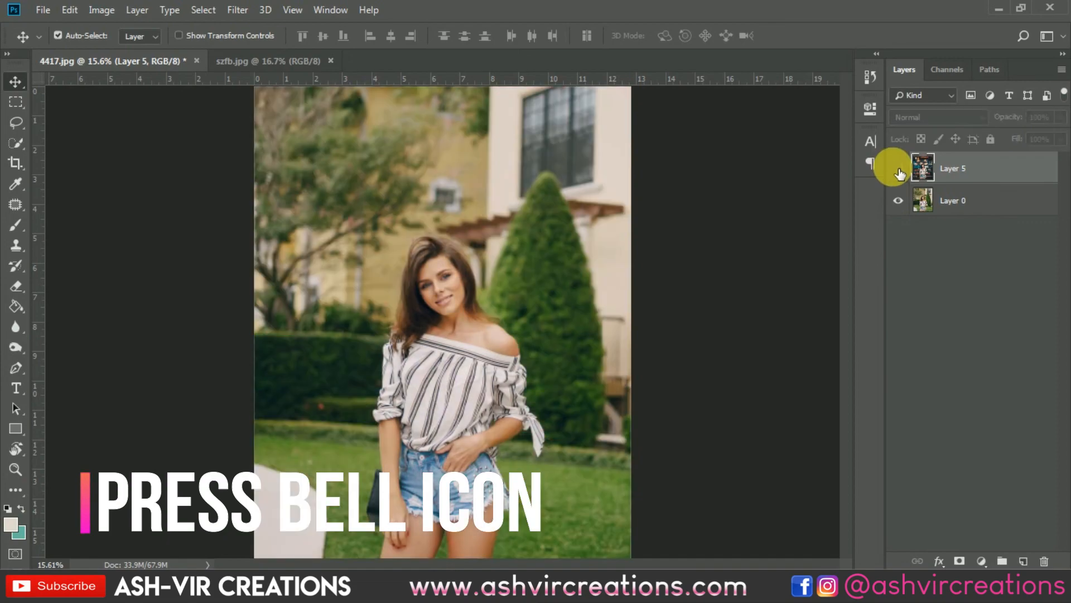
pyautogui.click(898, 168)
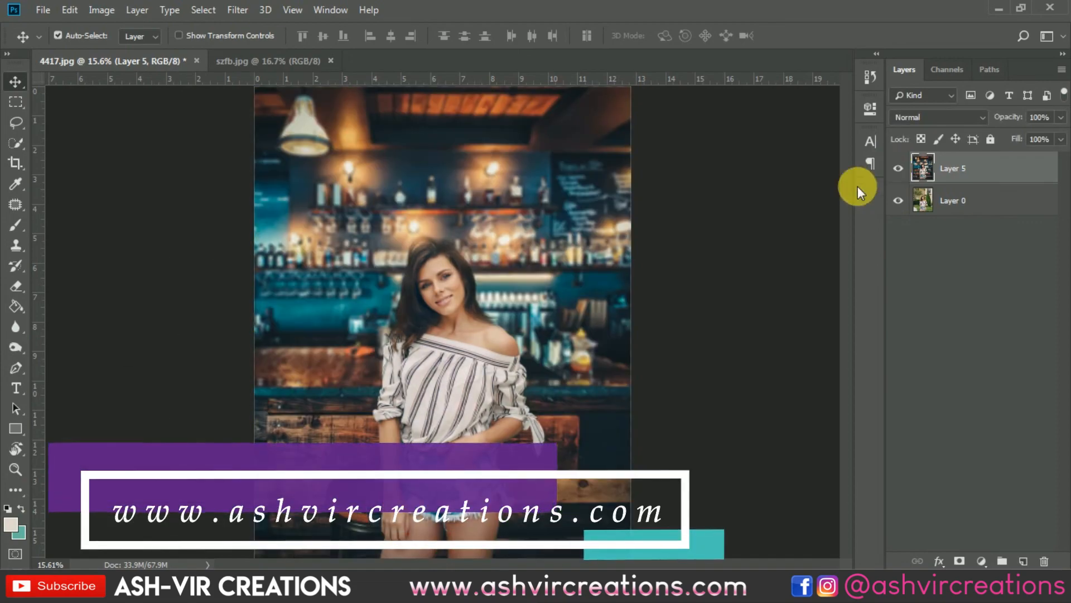
# Step: Compare a close-up of the woman's face, blouse and shorts before and after the edit by hiding and reshowing Layer 5
pyautogui.scroll(2, 700, 300)
pyautogui.moveTo(664, 302); pyautogui.dragTo(777, 232)
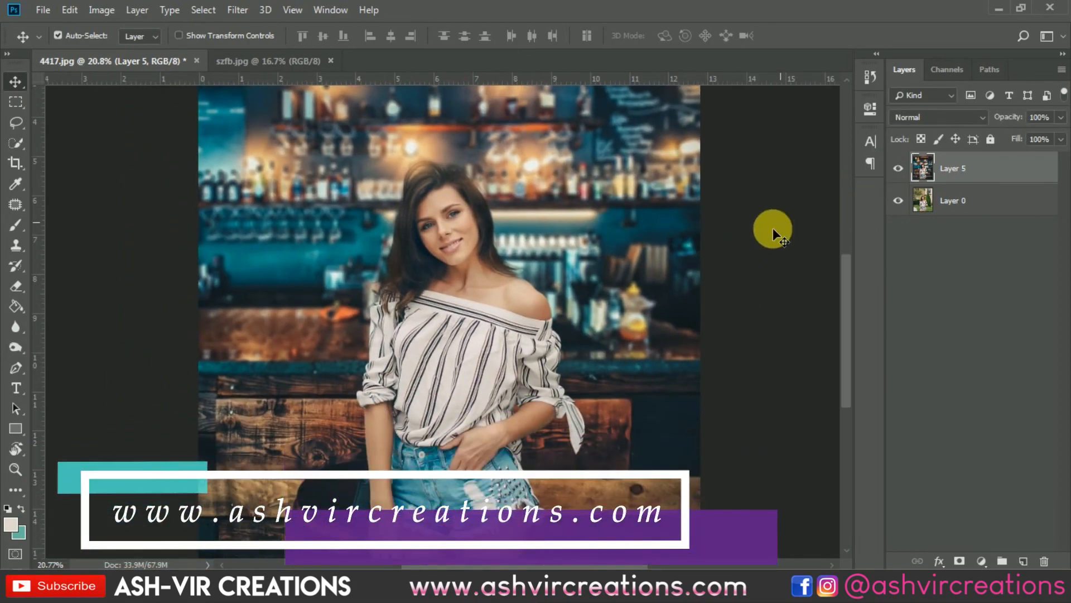
pyautogui.moveTo(747, 302); pyautogui.dragTo(765, 256)
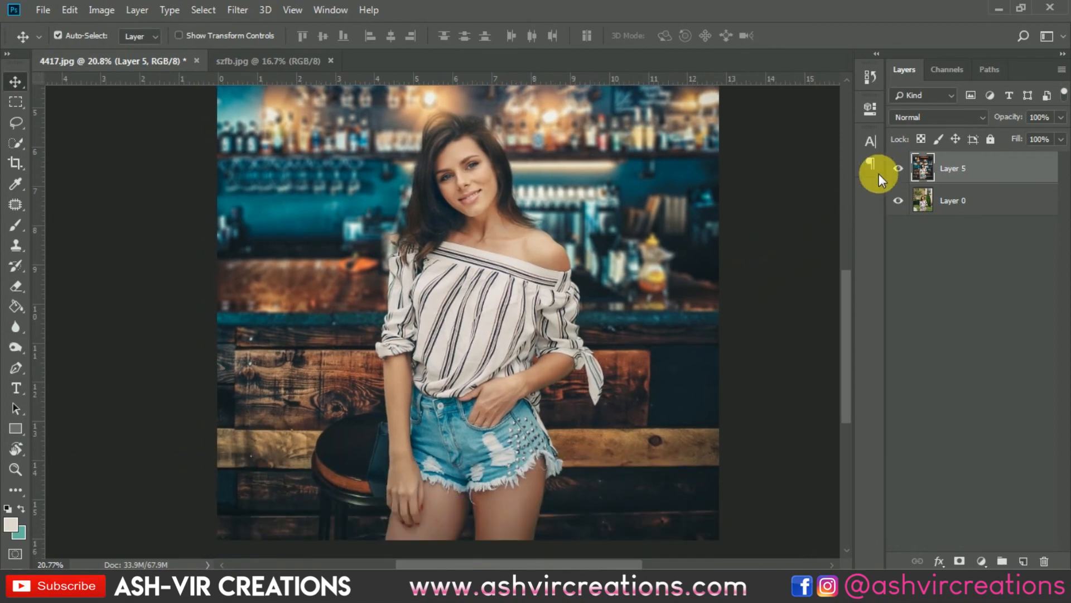
pyautogui.click(898, 169)
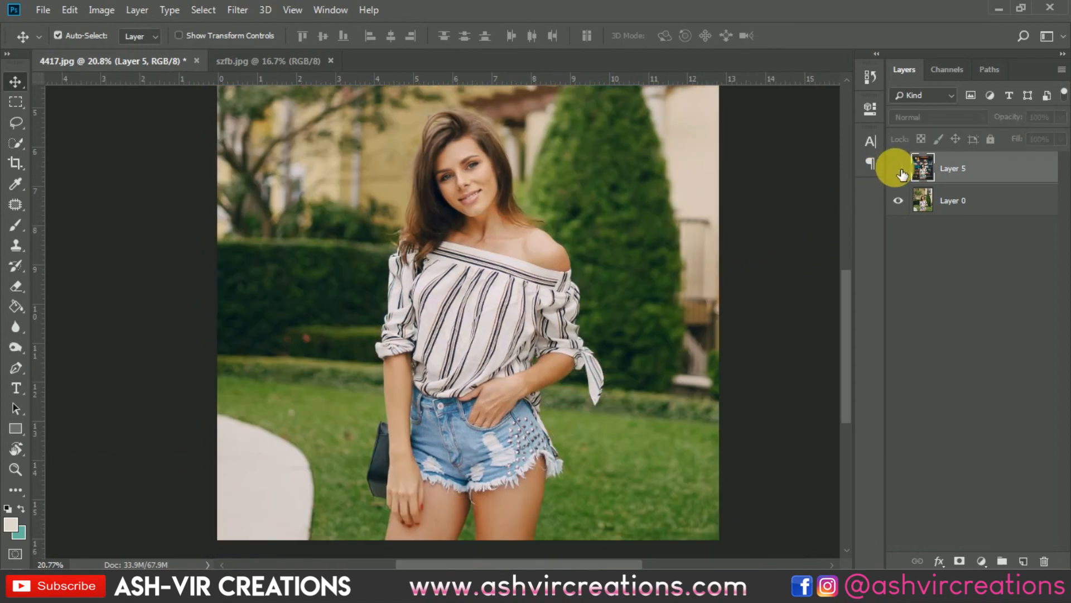
pyautogui.click(899, 171)
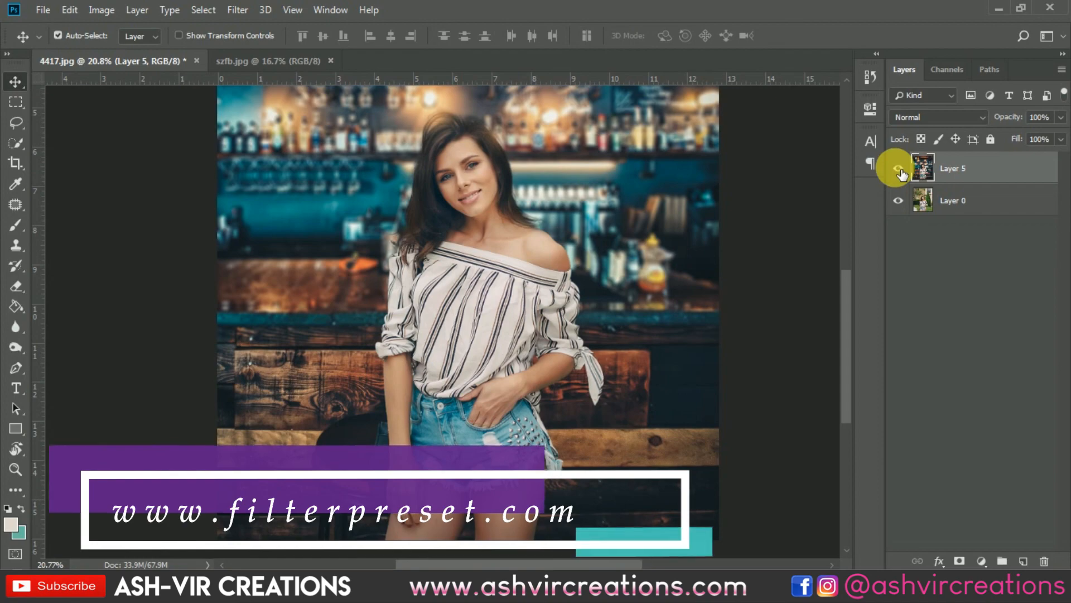